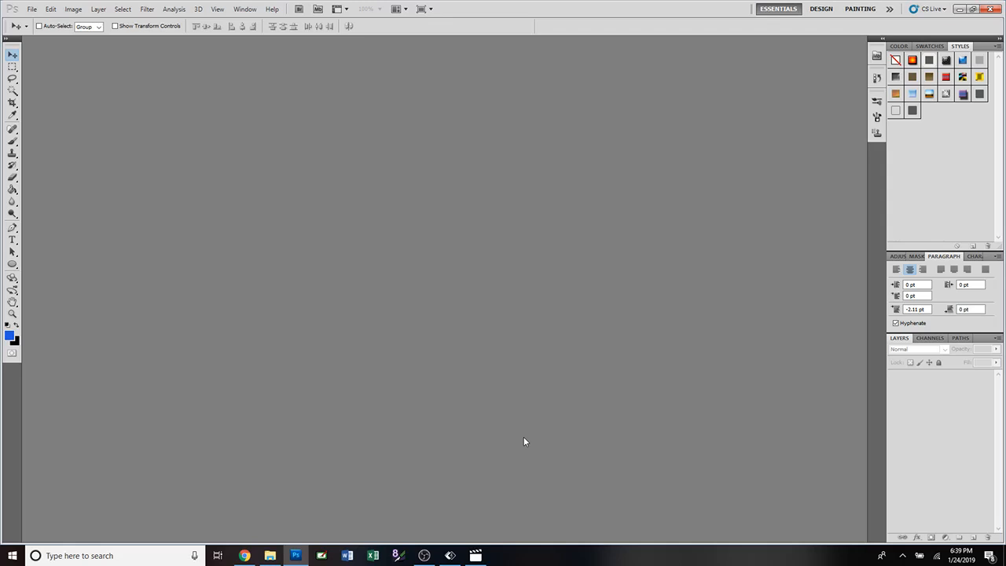
Step: Create Untitled-1 from the Print Tech preset: 2800 × 3200 px, 300 ppi, transparent background
click(31, 9)
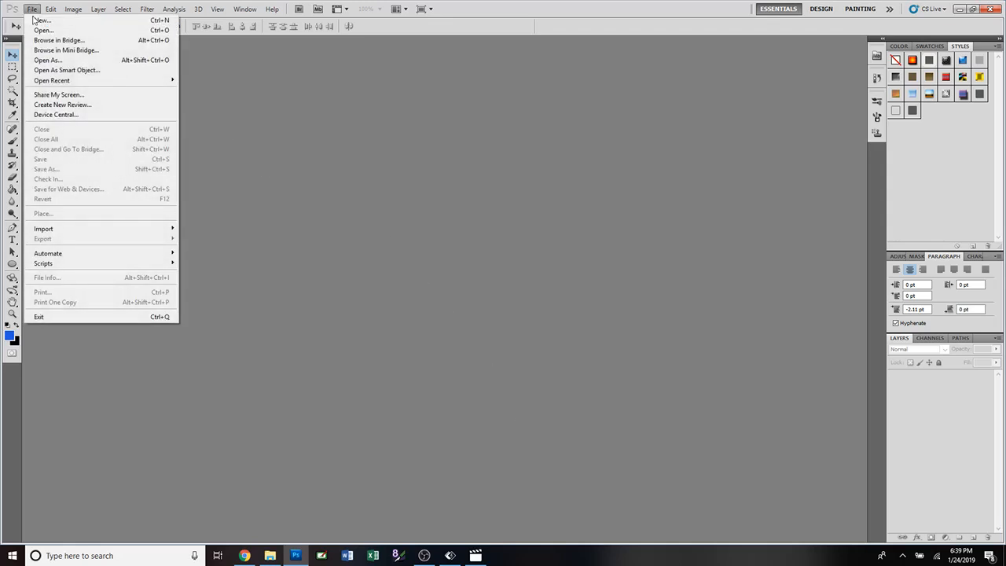
click(37, 20)
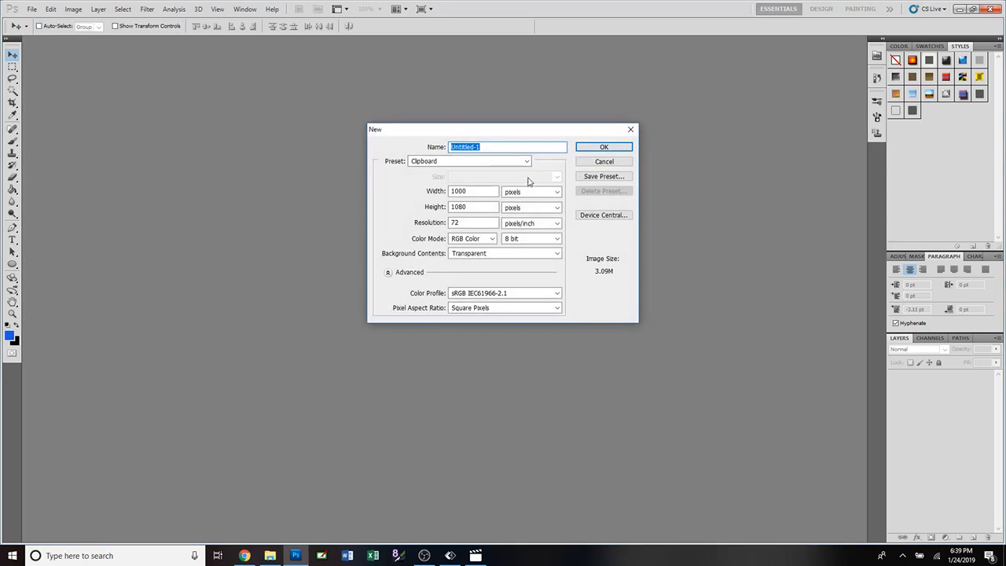
click(527, 161)
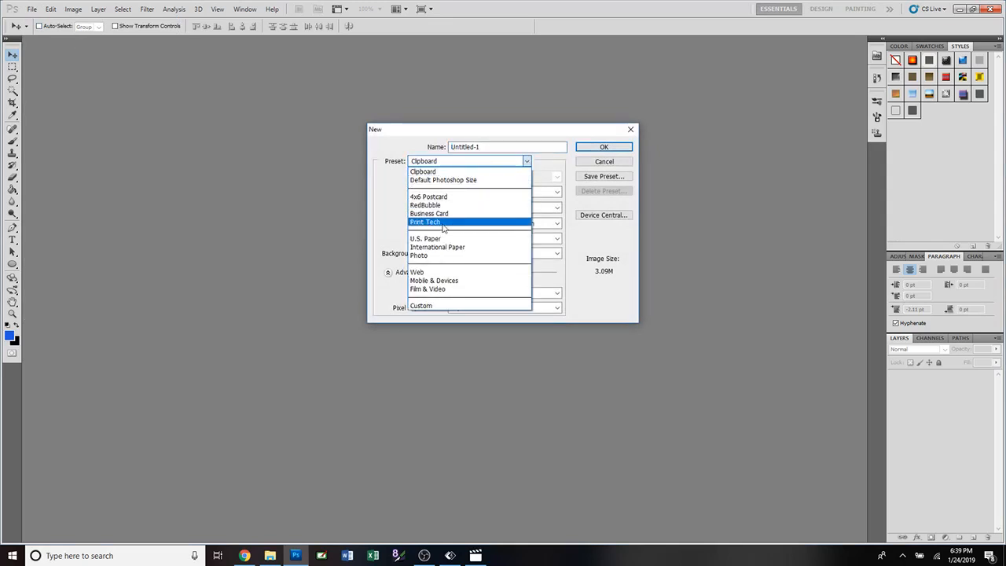
click(443, 226)
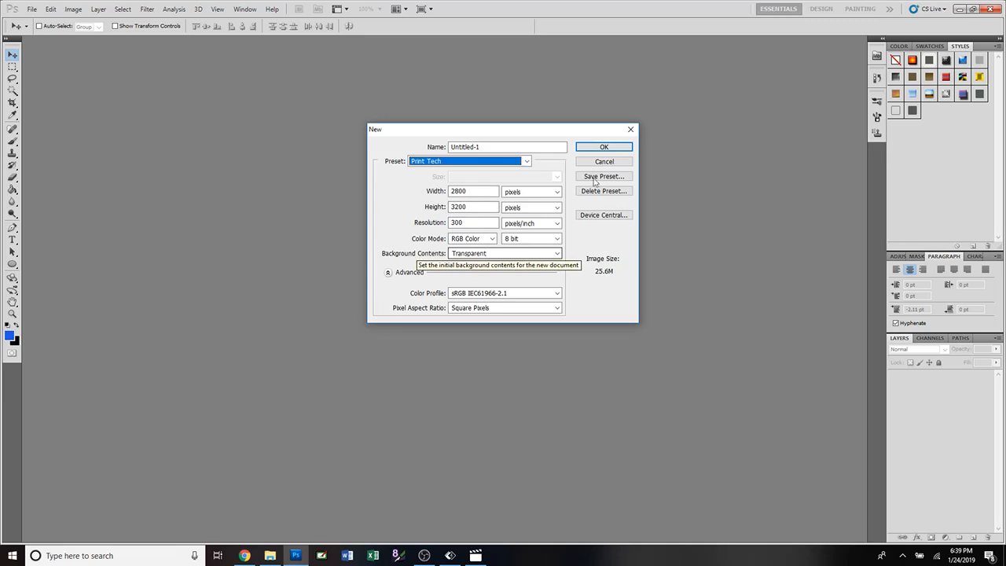
click(603, 148)
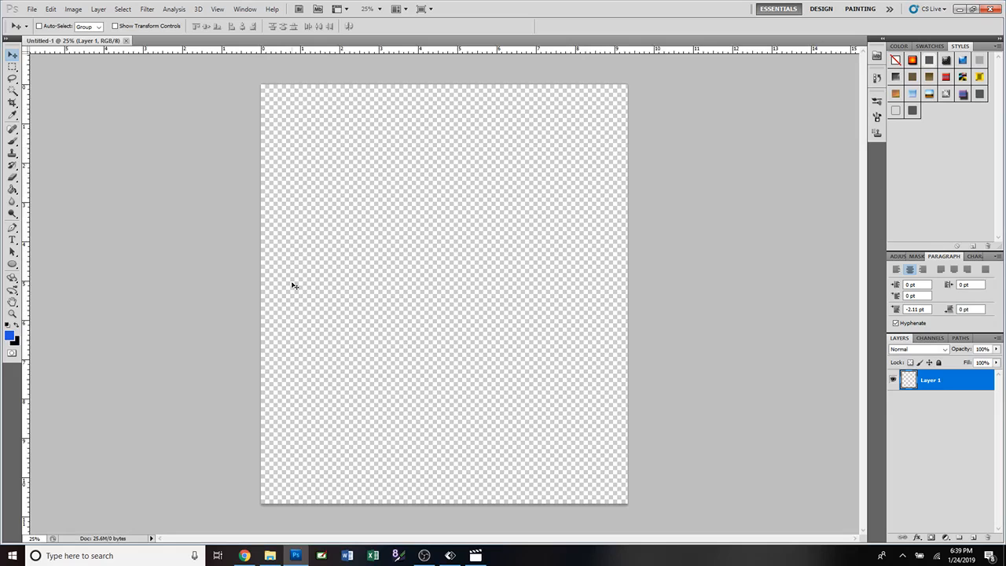
Step: With the Type tool, add 'JOE' and 'THE MAN' as two stacked text layers near the top
click(12, 240)
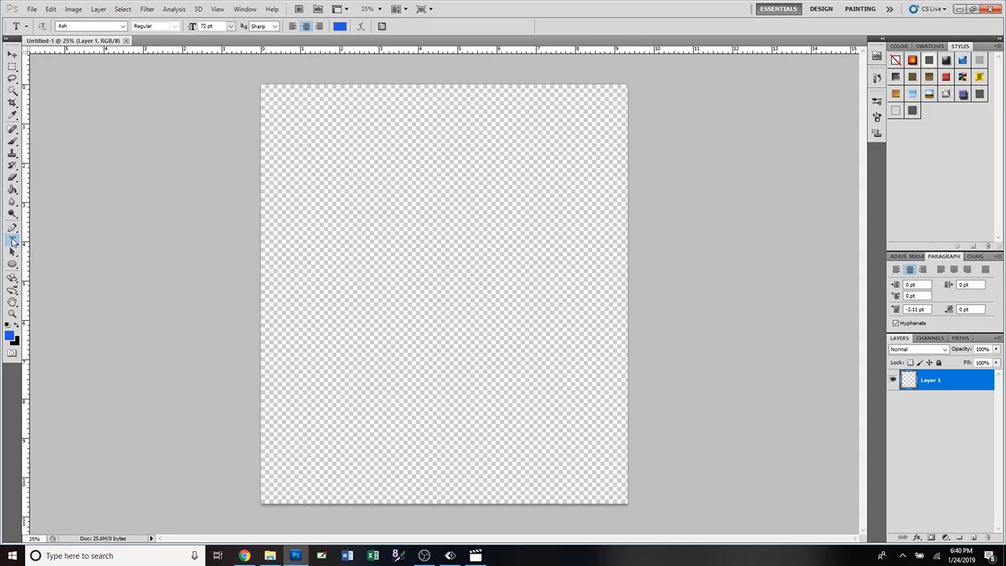
click(424, 198)
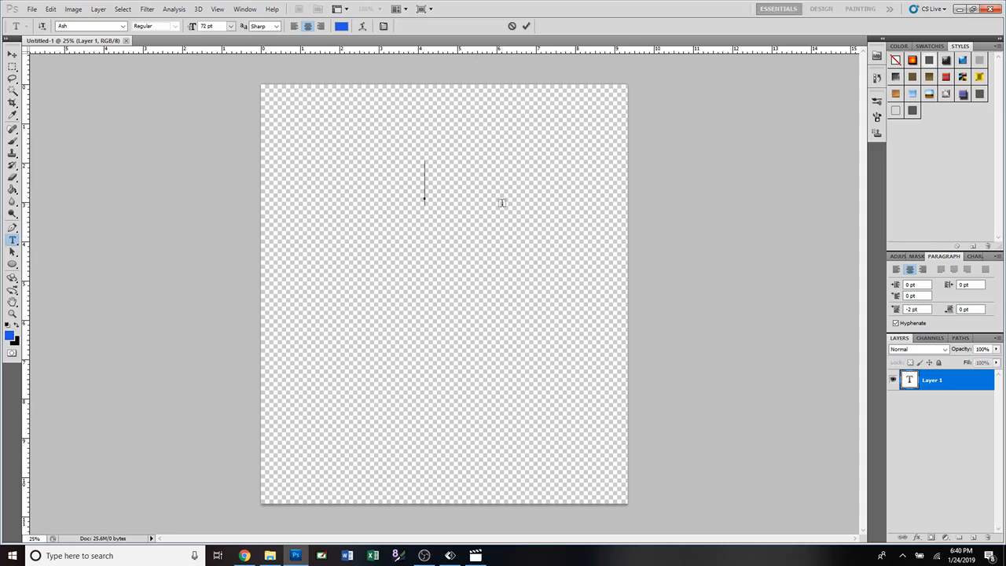
text(JOE)
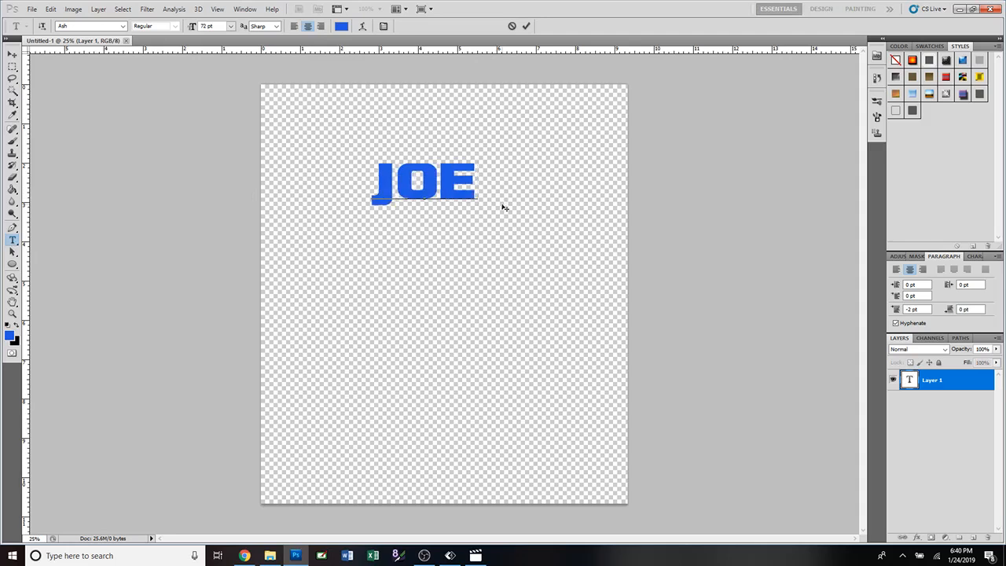
click(526, 26)
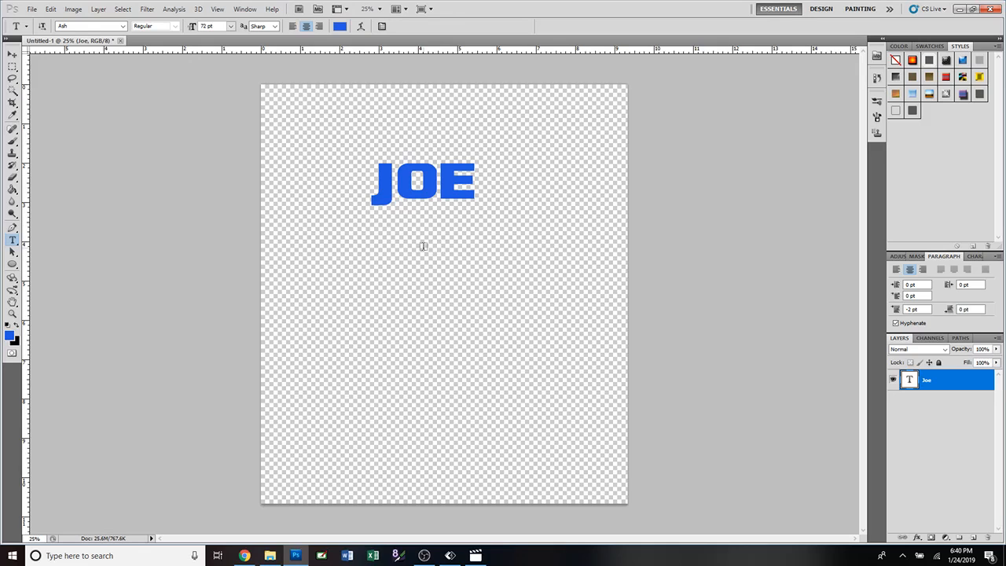
click(423, 246)
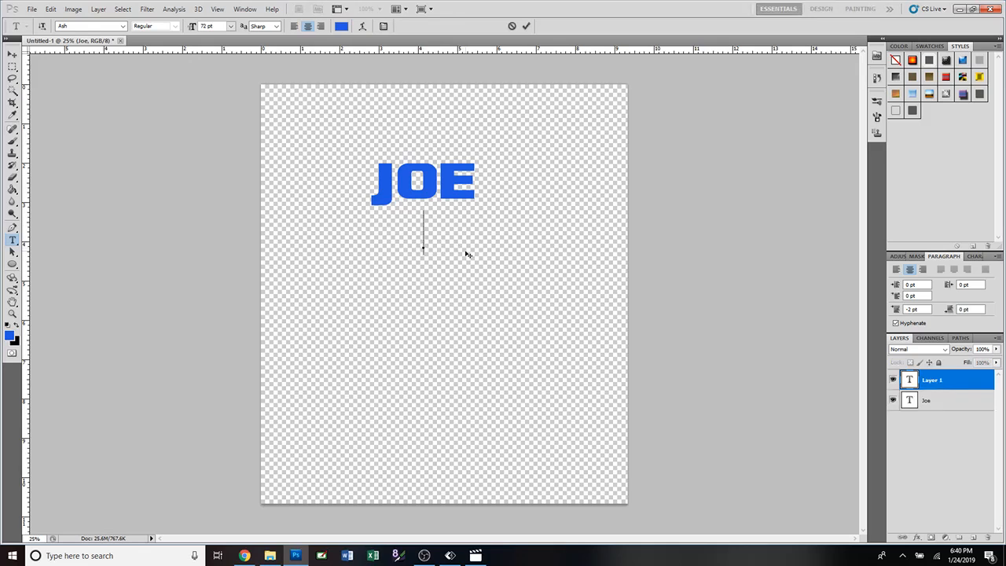
text(THE)
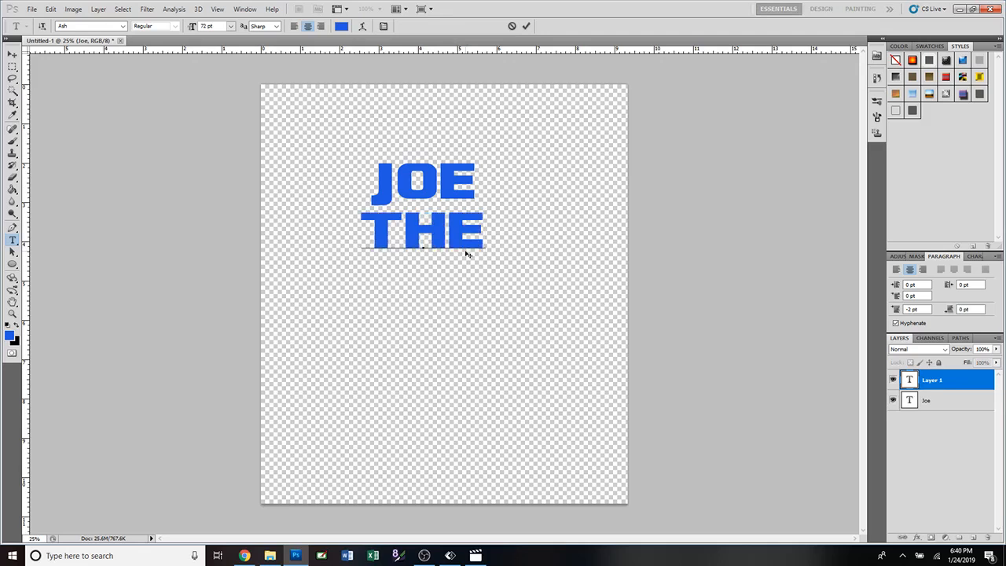
text( MAN)
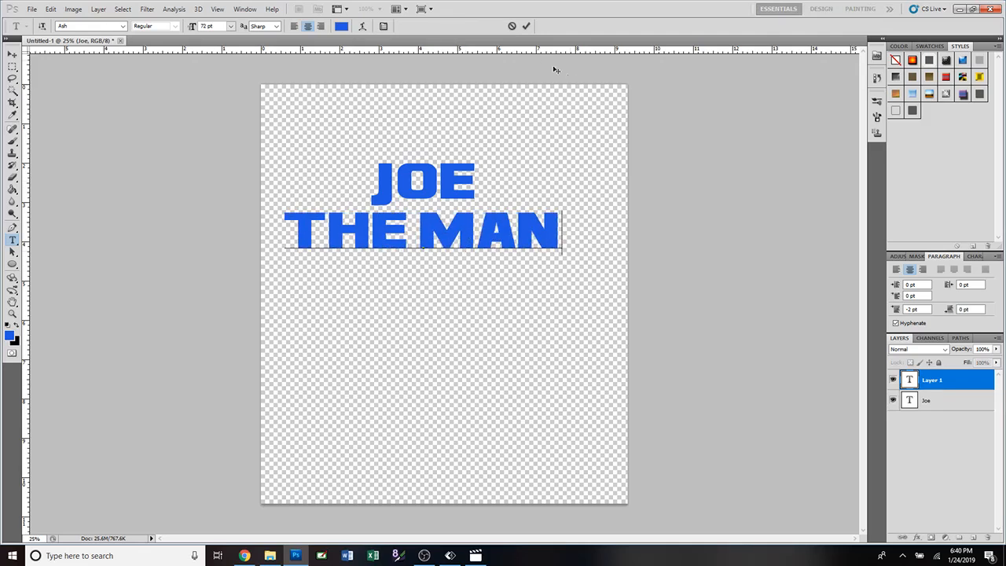
click(527, 28)
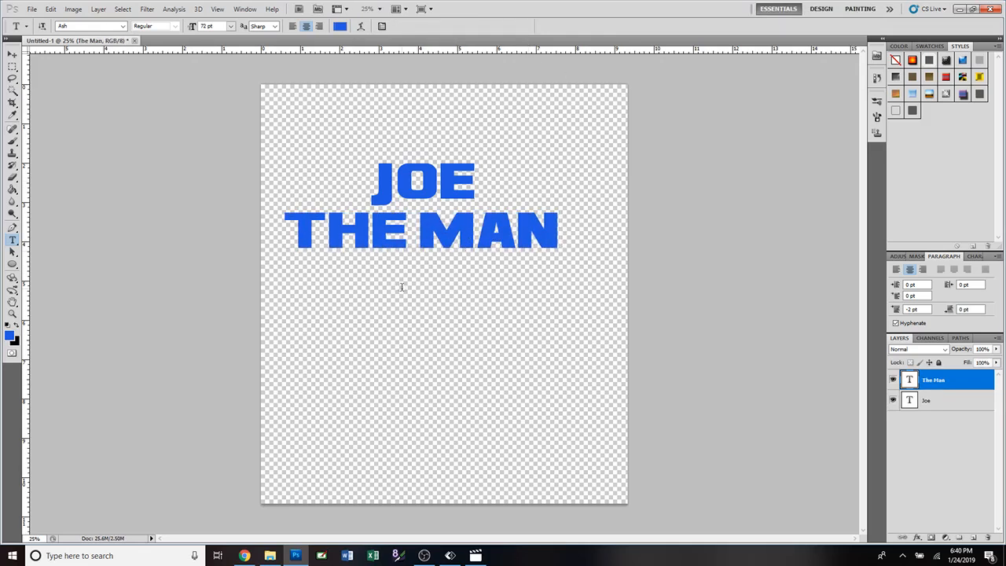
Step: Type 'THE MYTH' and 'THE LEGEND' as two more text layers stacked below THE MAN
click(401, 287)
text(THE )
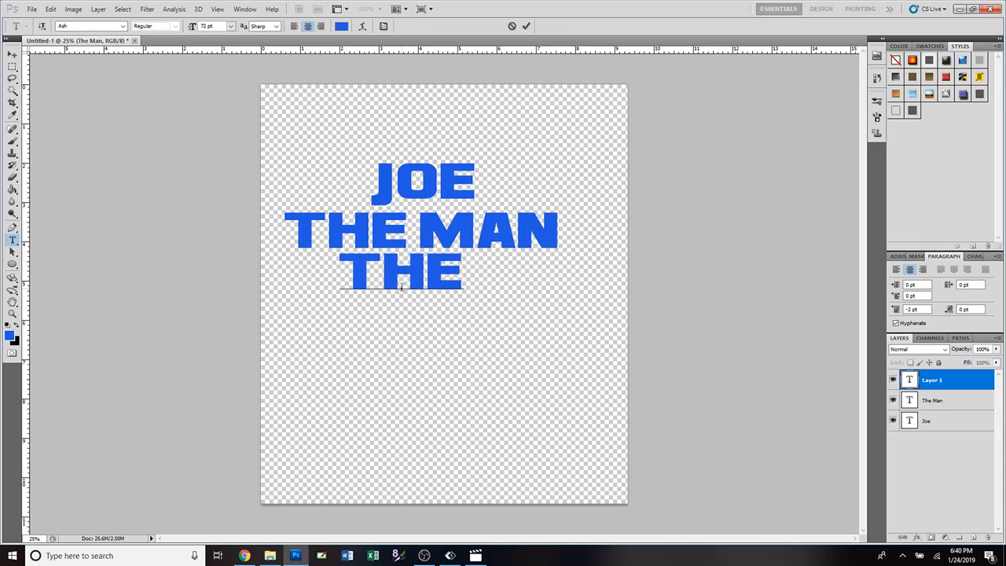
text(MYTH)
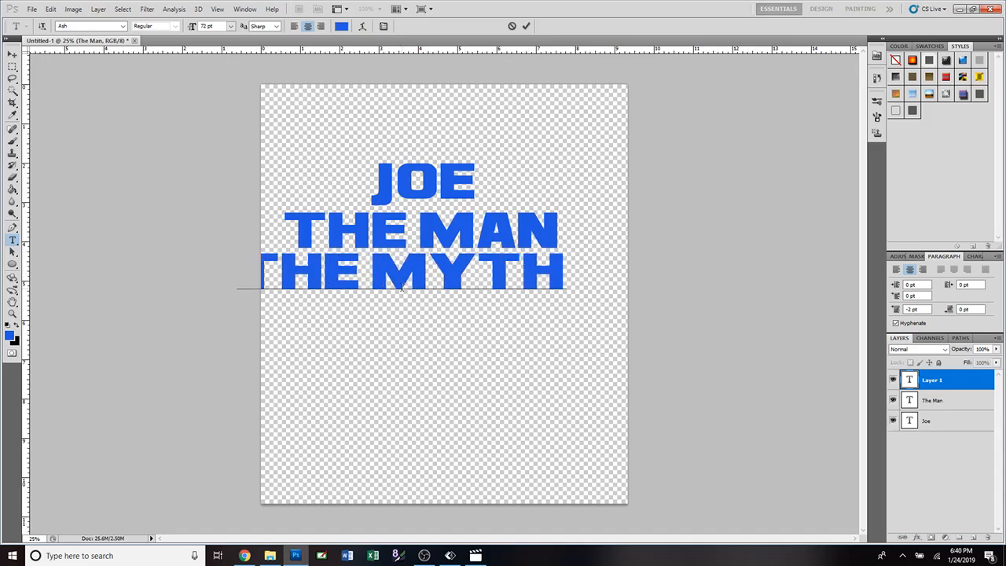
click(528, 28)
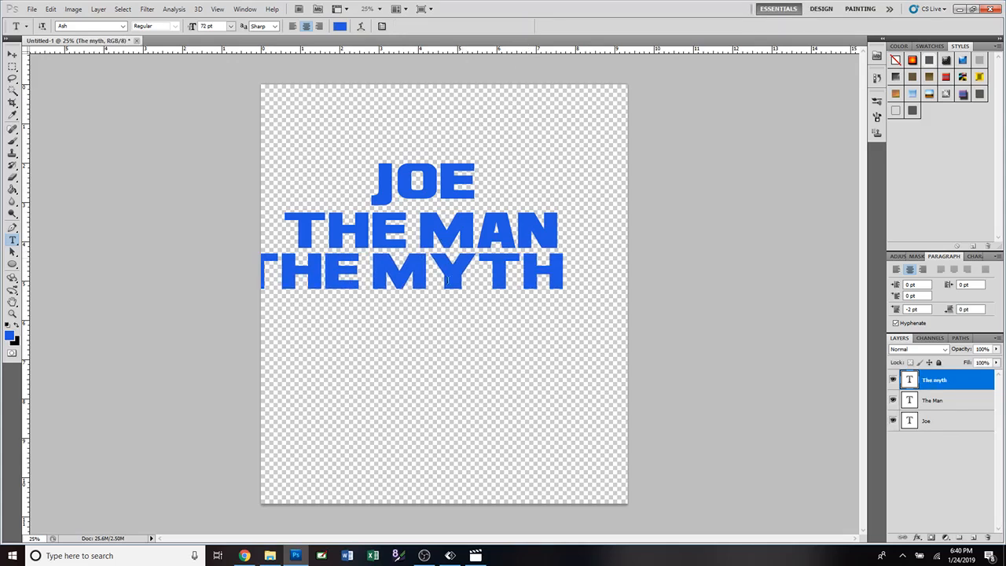
click(419, 335)
text(T)
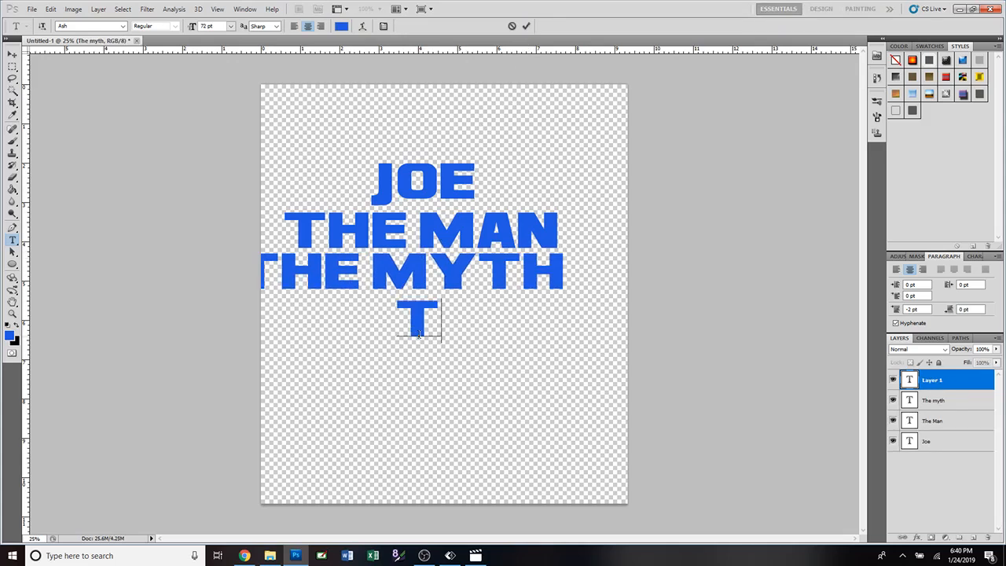
text(HE LE)
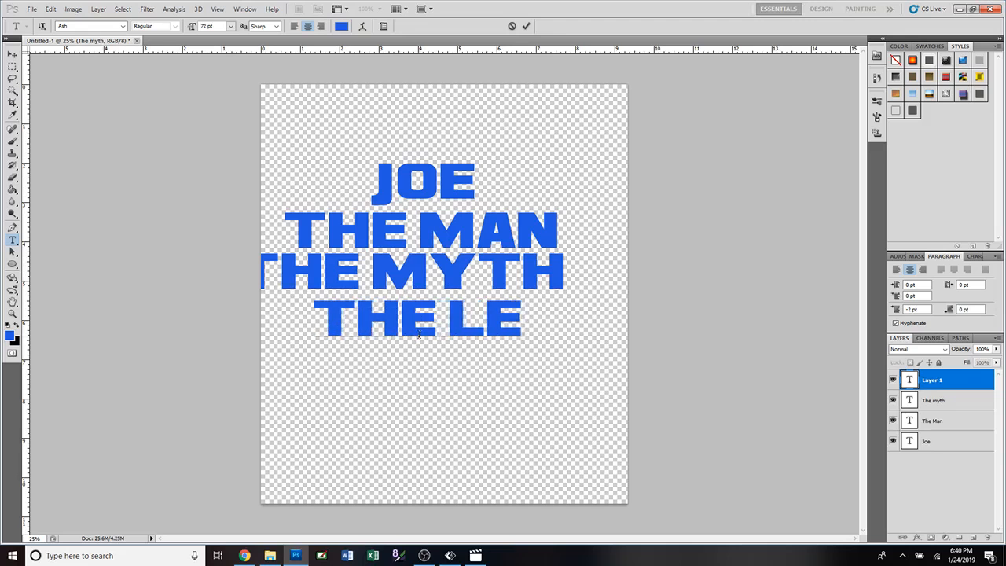
text(GEND)
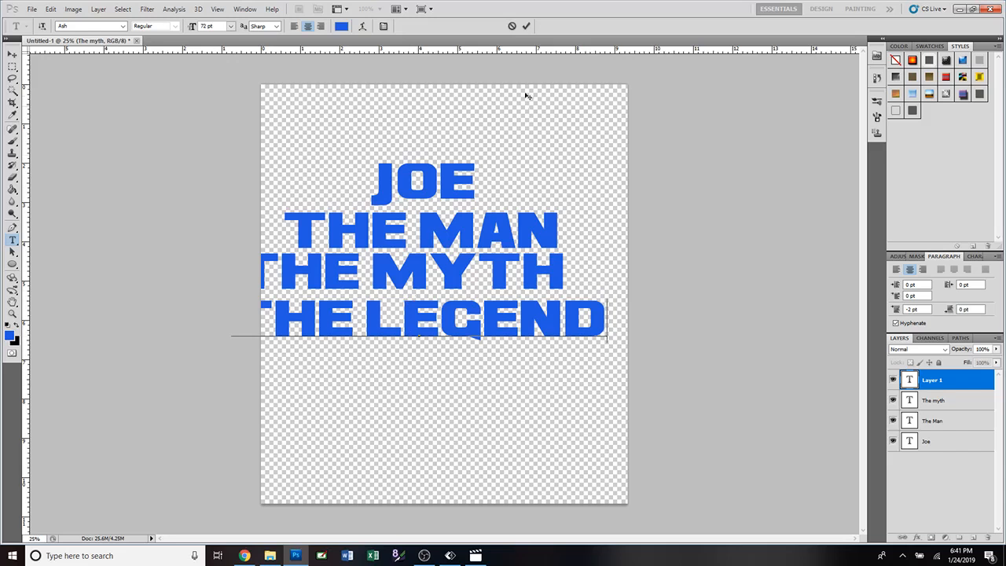
click(526, 27)
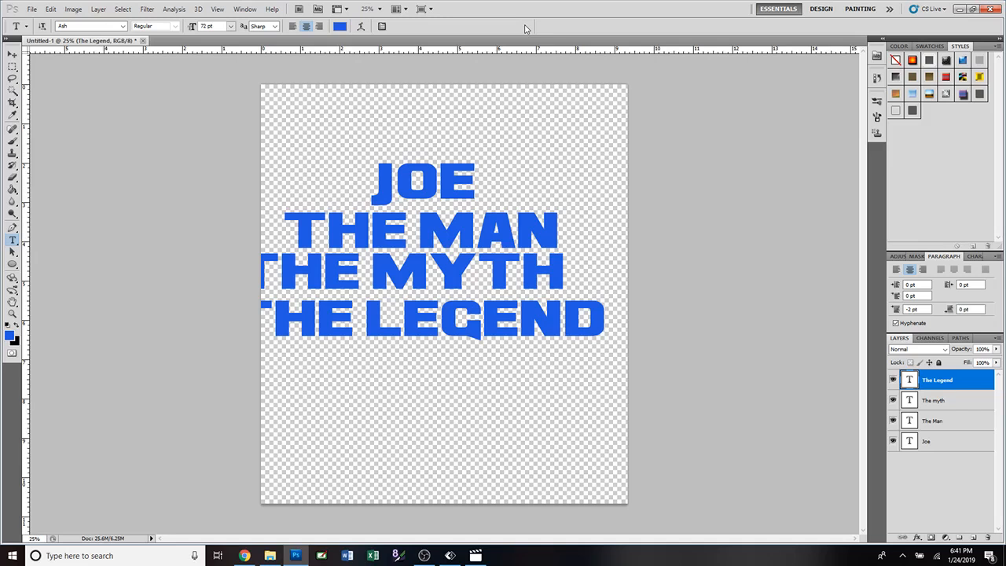
Step: Select all of The Legend's text and apply a new serif font from the font list
double_click(909, 380)
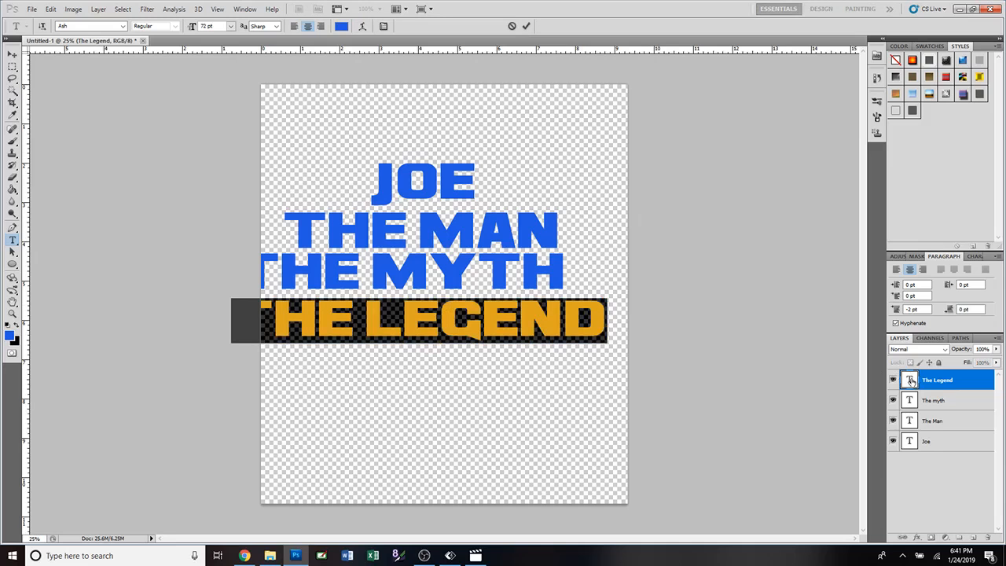
click(124, 26)
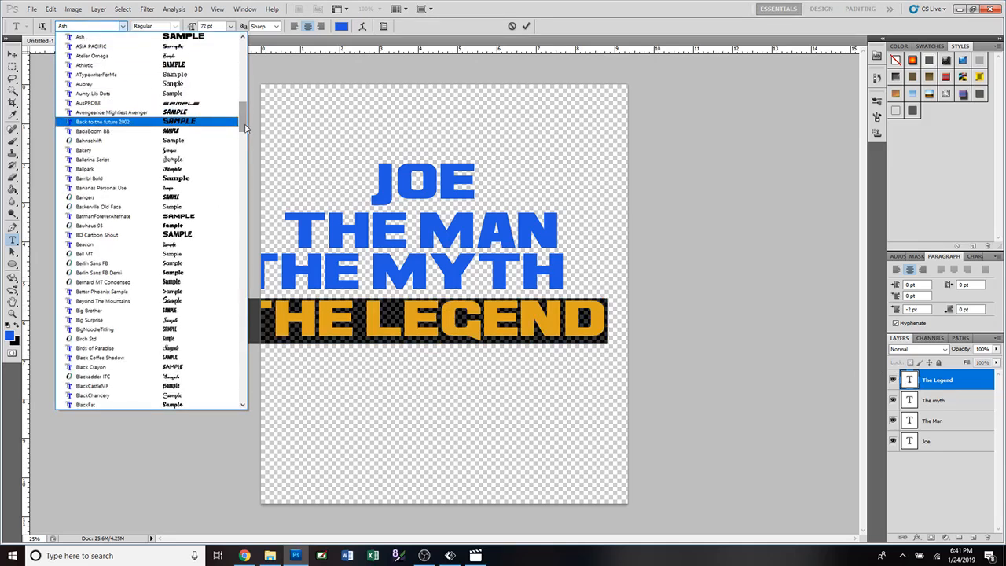
drag(245, 126, 245, 146)
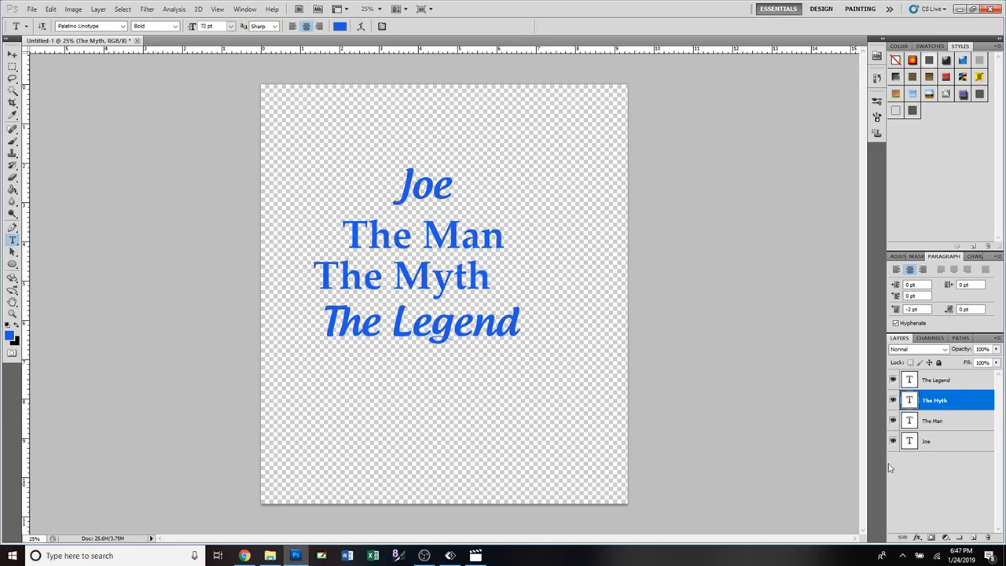
click(912, 446)
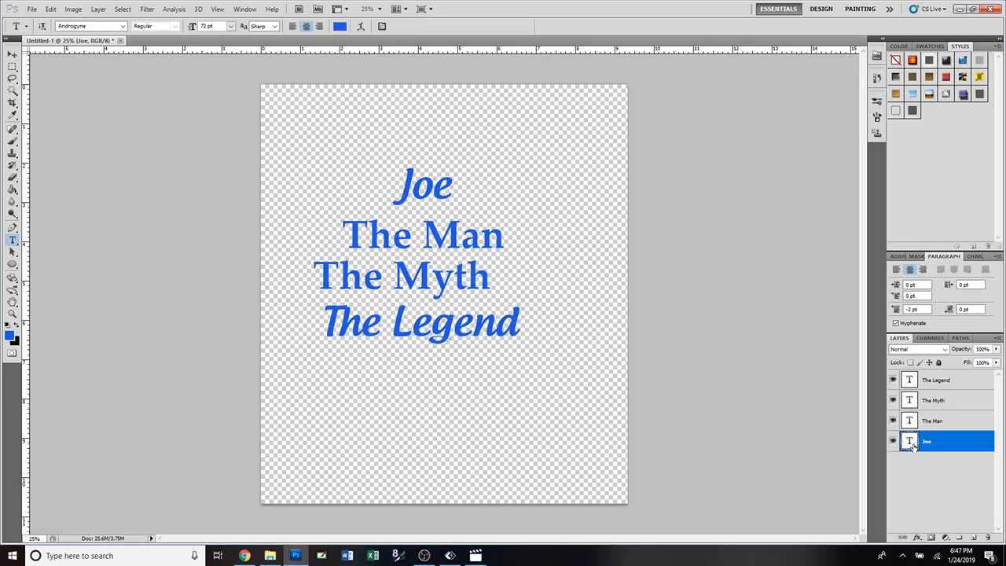
Step: Add a period after 'The Man' and 'The Myth'
click(912, 422)
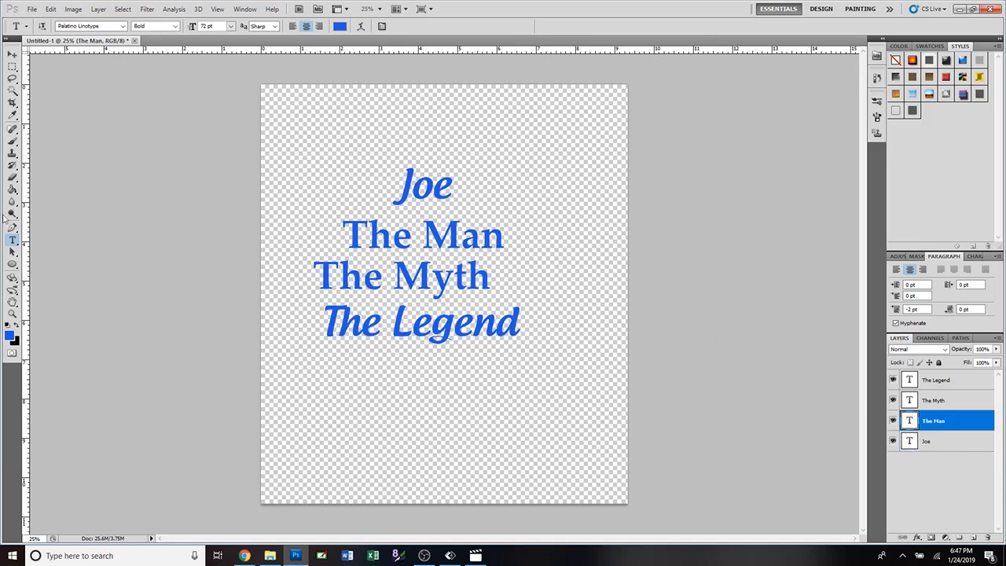
click(503, 243)
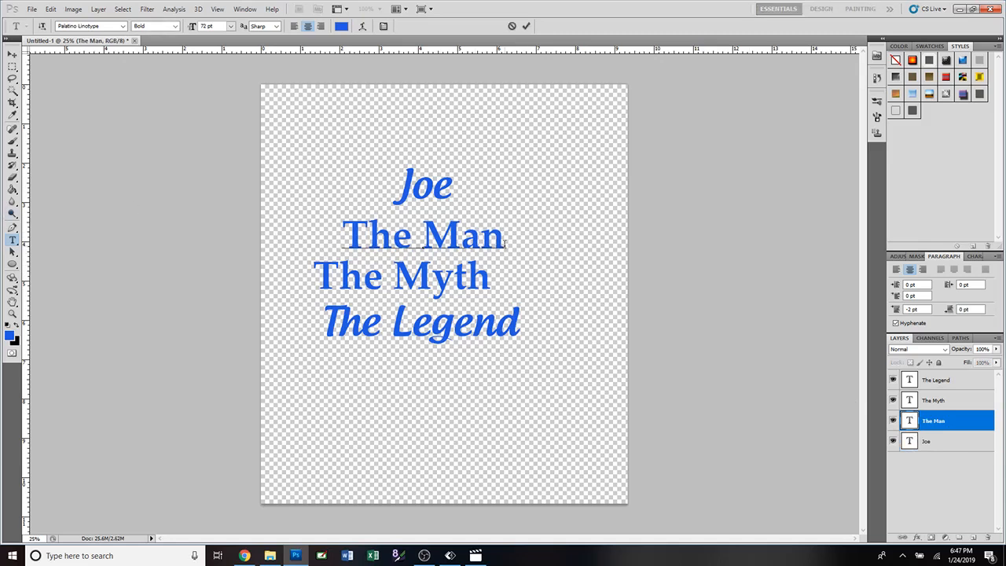
text(.)
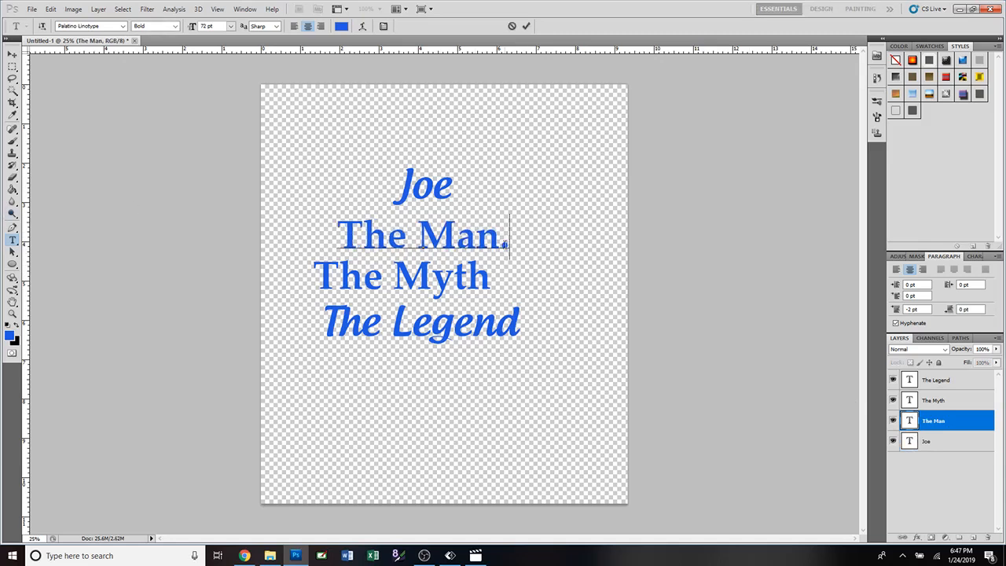
click(908, 400)
text(.)
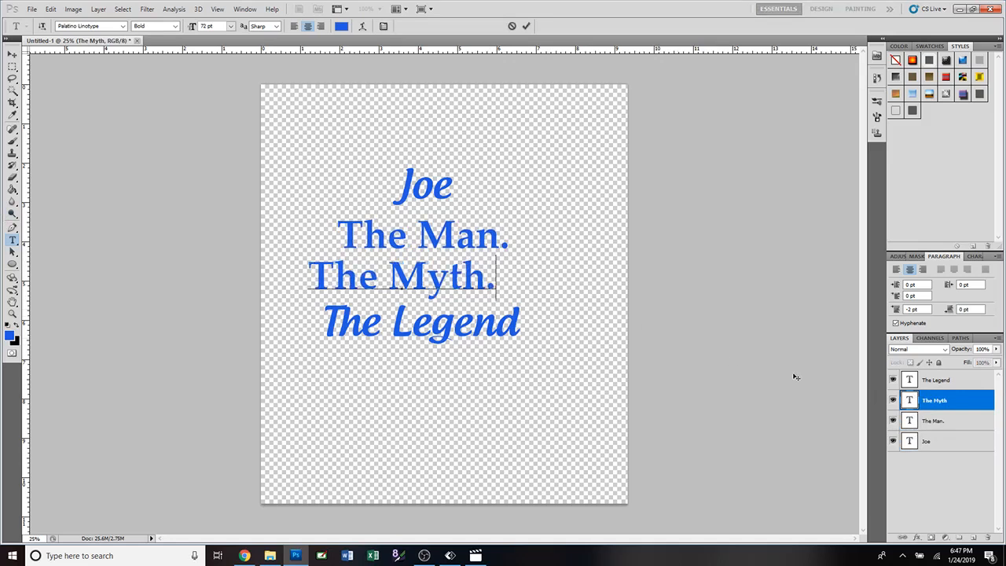
click(936, 382)
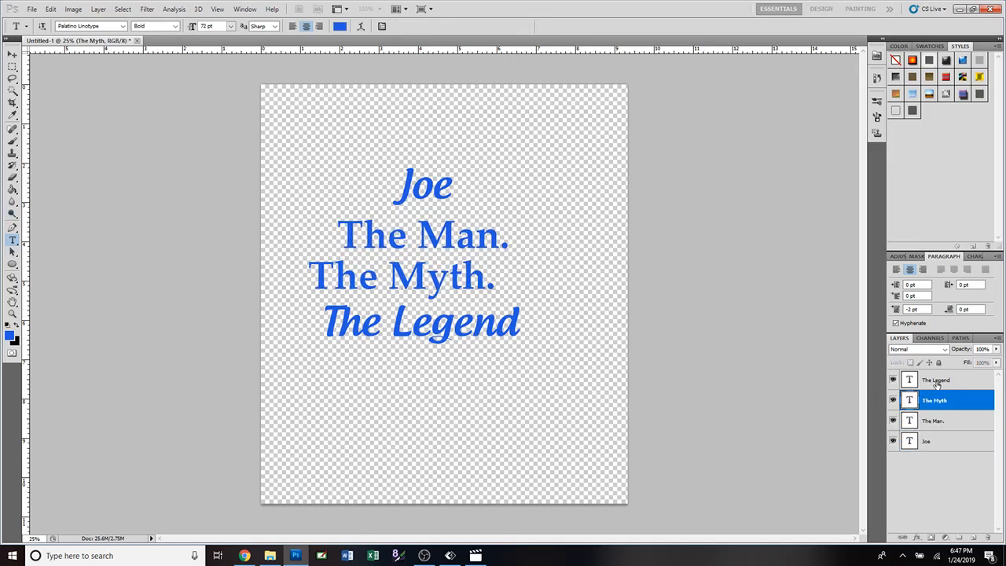
Step: Append '!' so the bottom line reads 'The Legend!', discarding a stray empty text layer
click(524, 327)
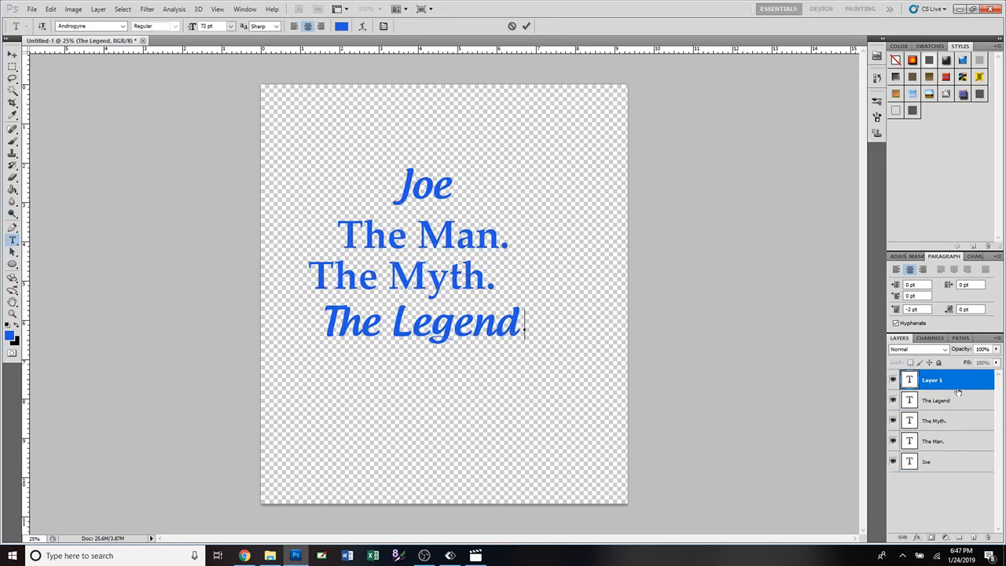
click(511, 27)
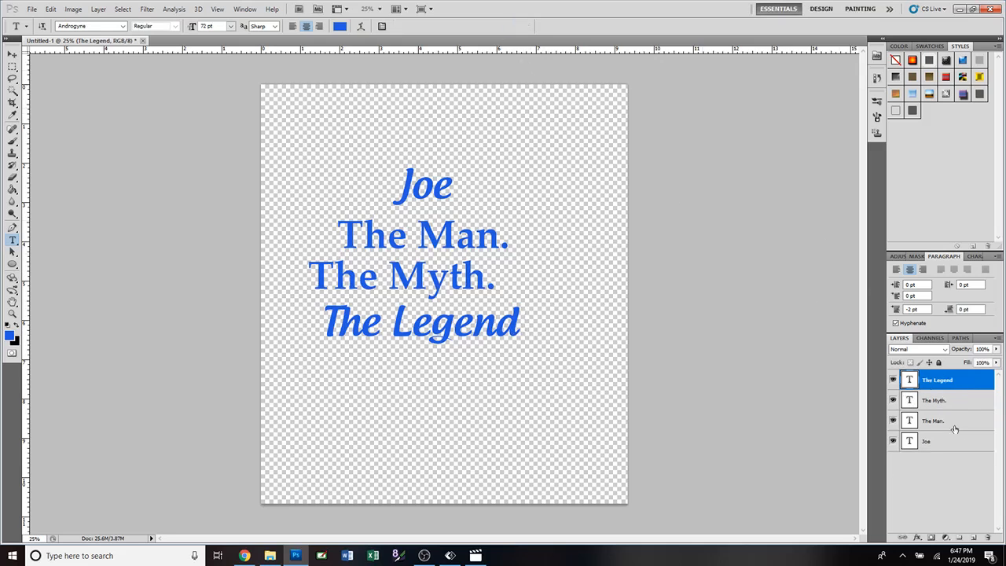
click(518, 324)
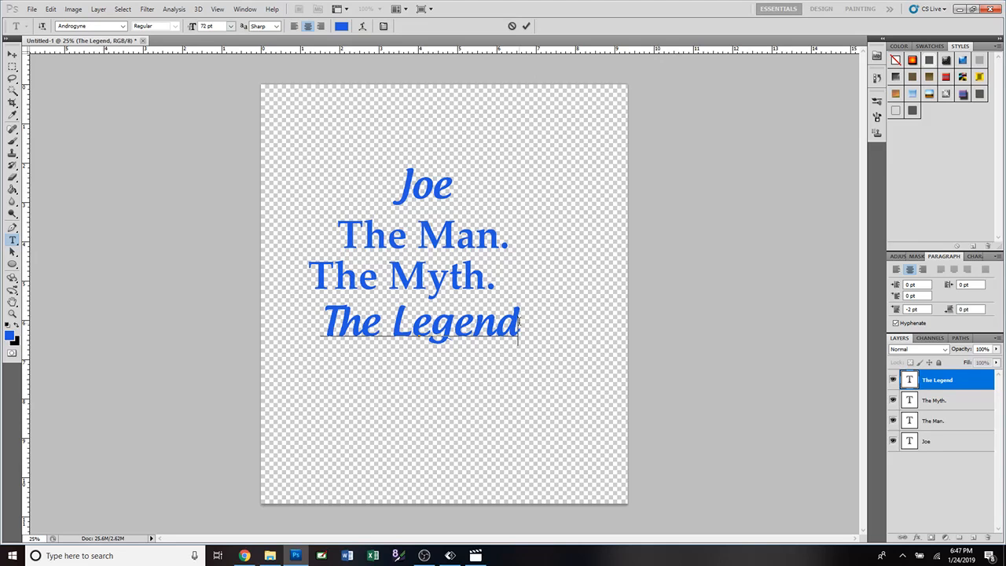
text(!)
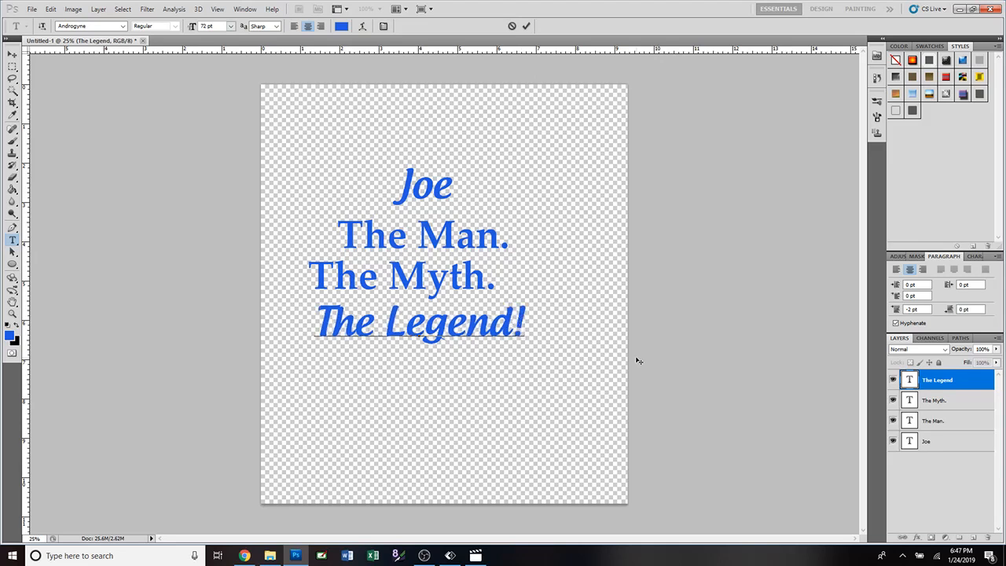
click(526, 27)
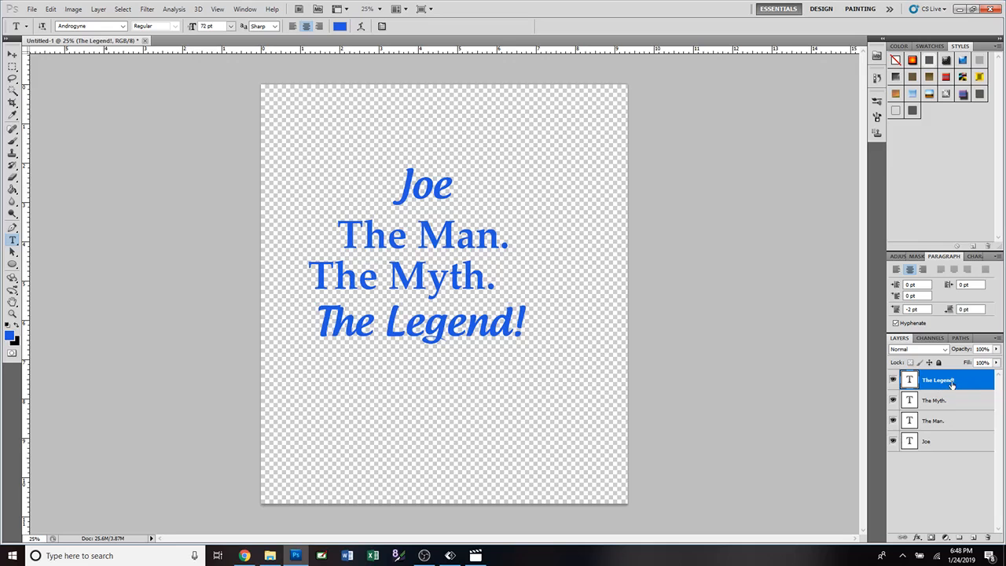
Step: Align all four text layers on their horizontal centres and shift the block slightly down-right
shift+click(949, 449)
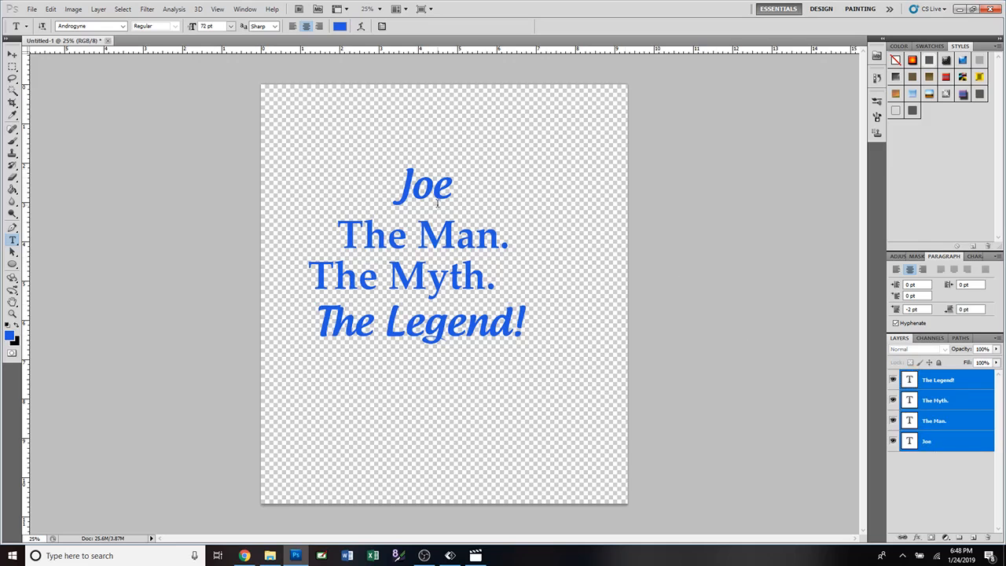
click(13, 57)
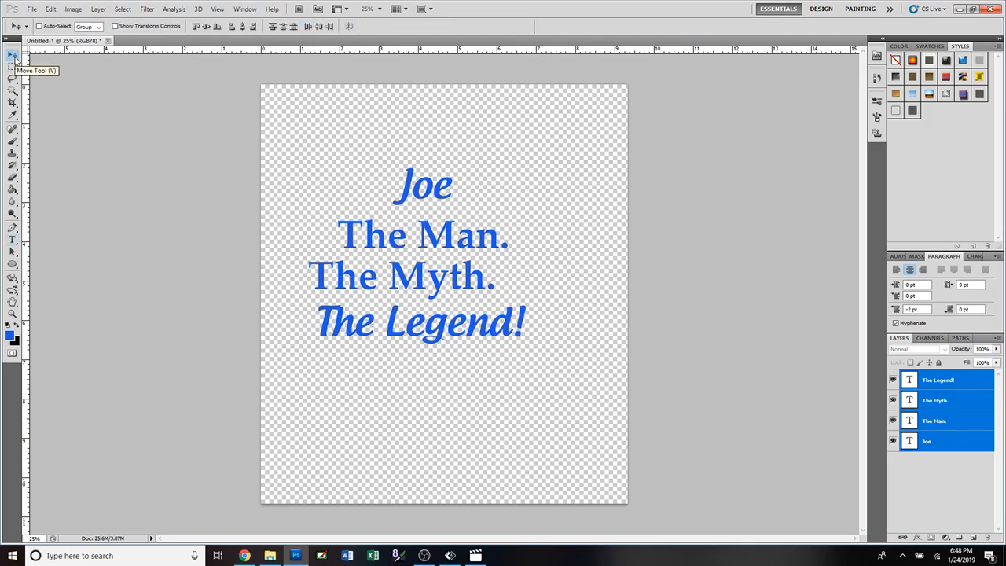
click(243, 28)
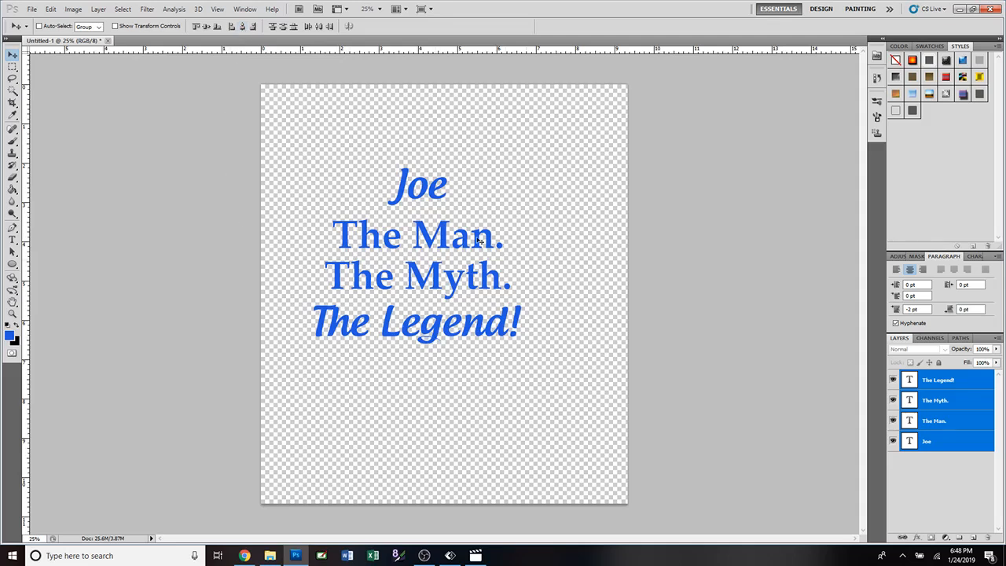
drag(440, 287, 462, 288)
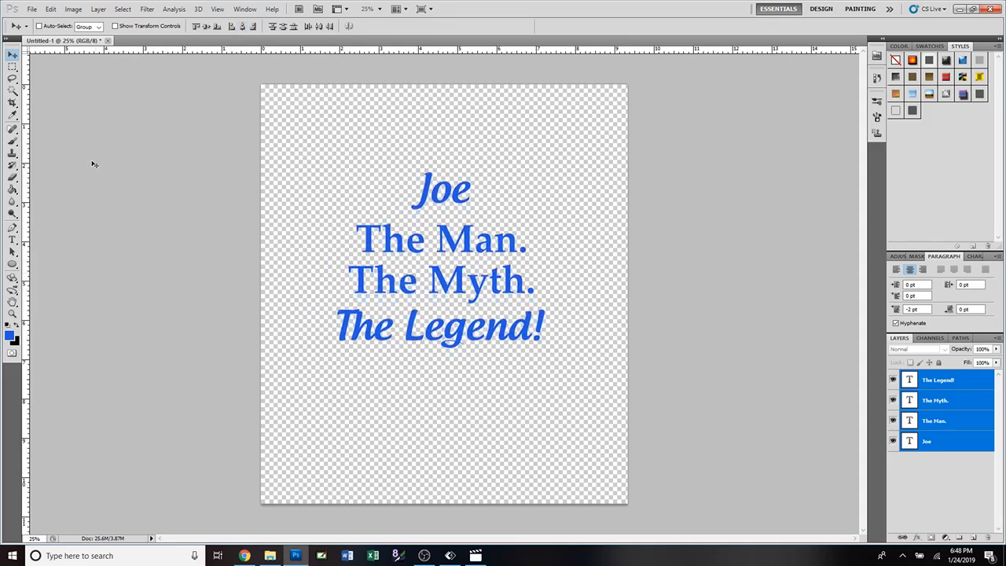
Step: Set the Joe text to 125 pt
double_click(910, 442)
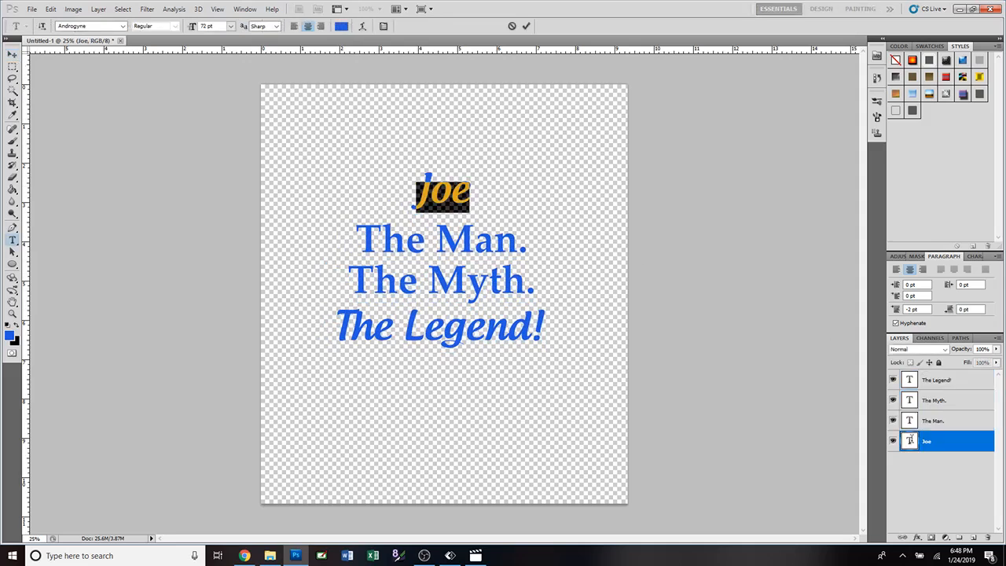
click(231, 27)
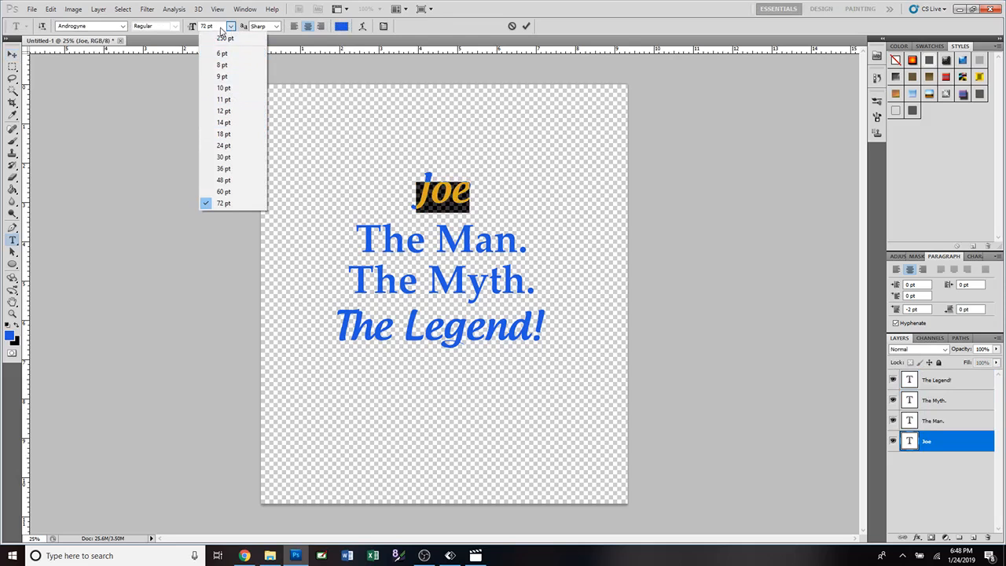
click(217, 27)
click(190, 27)
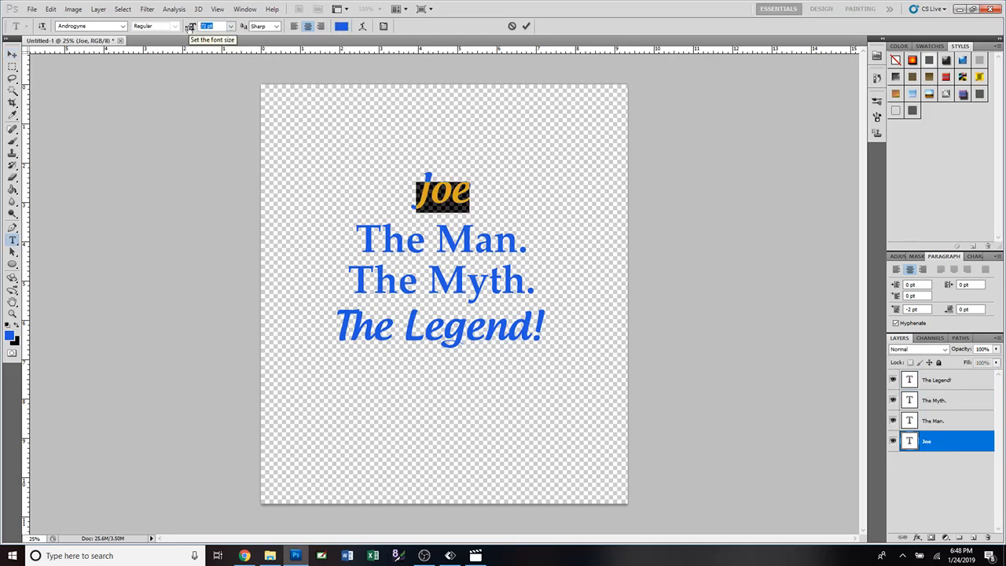
text(125)
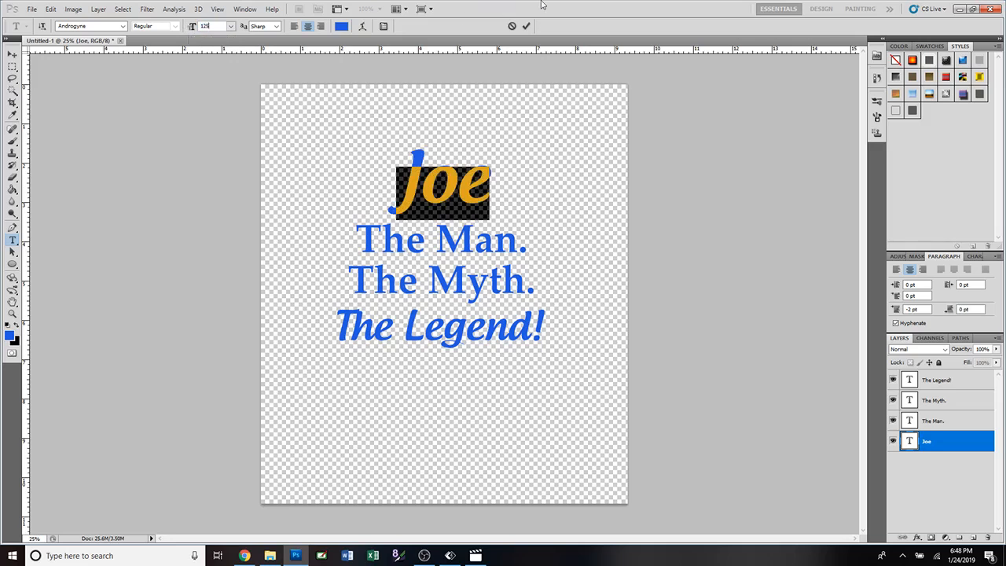
click(527, 26)
key(v)
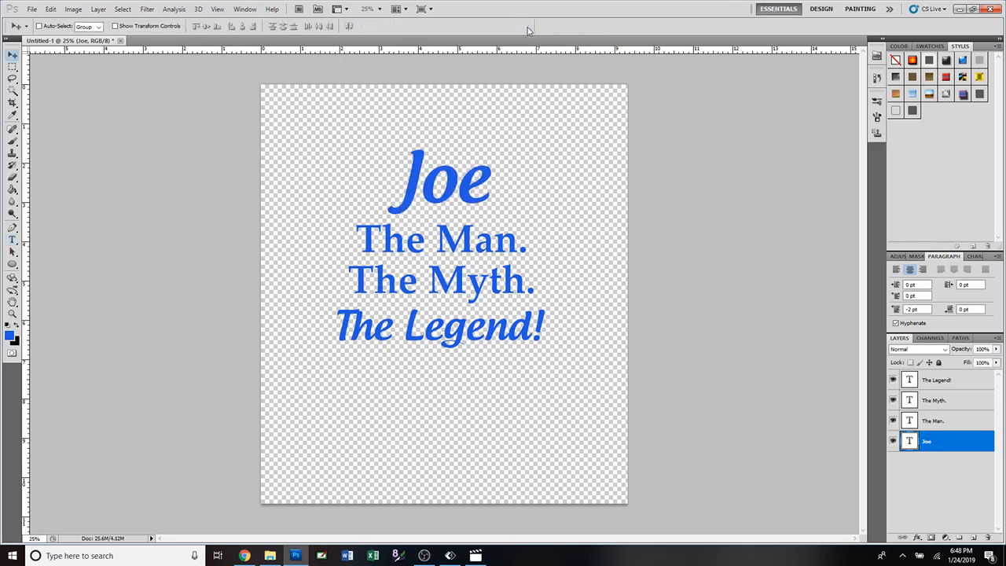
Step: Enlarge The Legend! to 125 pt and nudge it down three steps
double_click(909, 379)
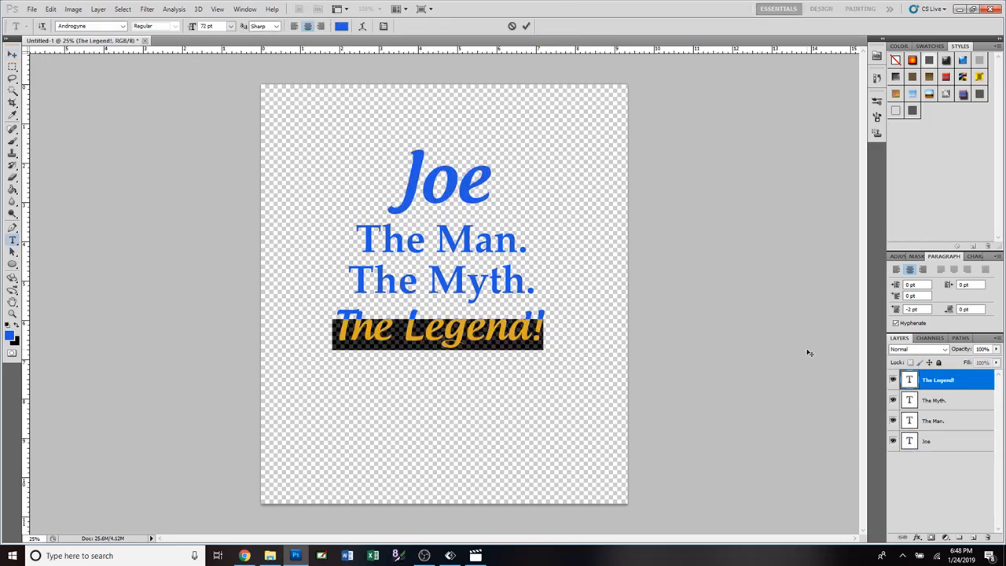
click(206, 26)
text(7)
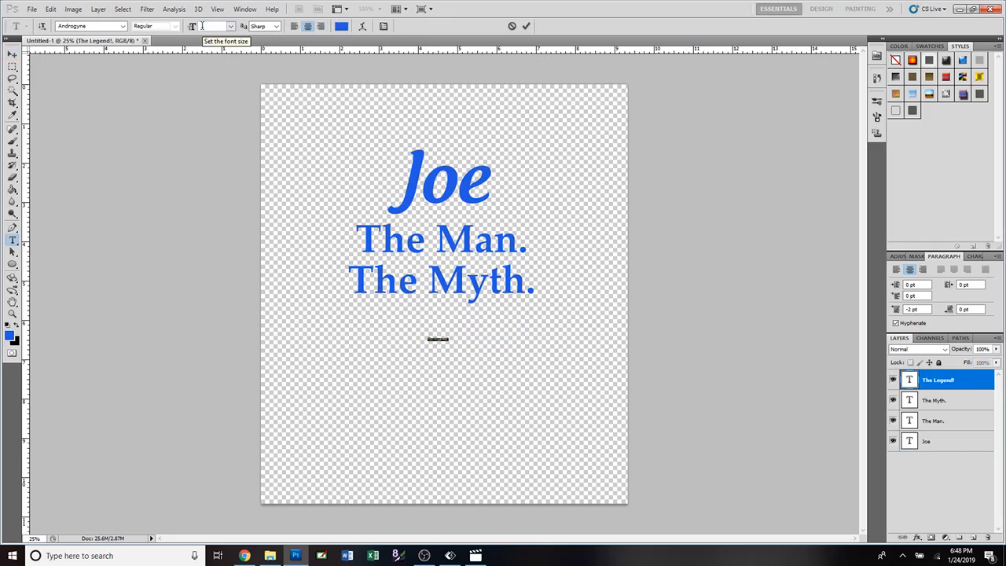
text(125)
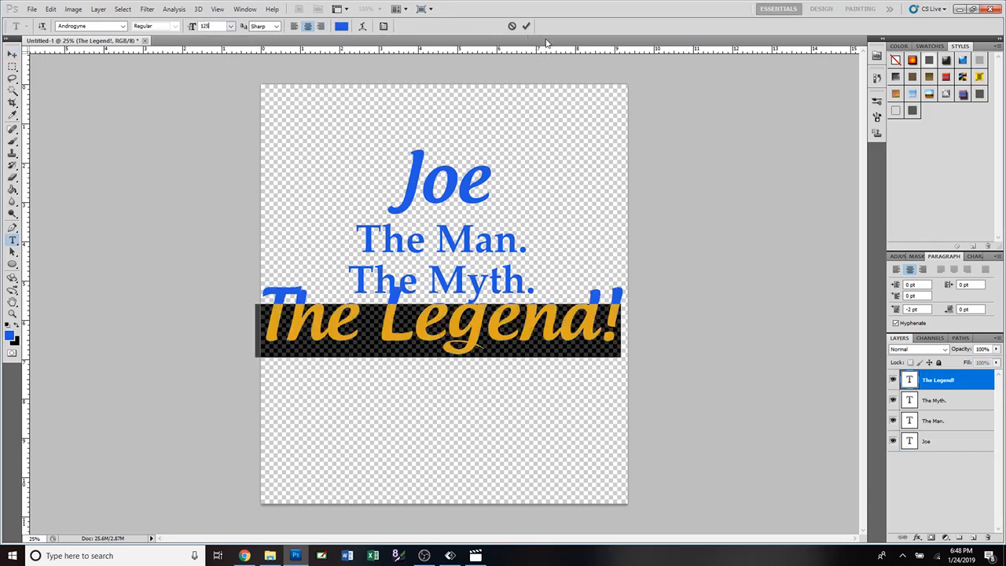
click(525, 26)
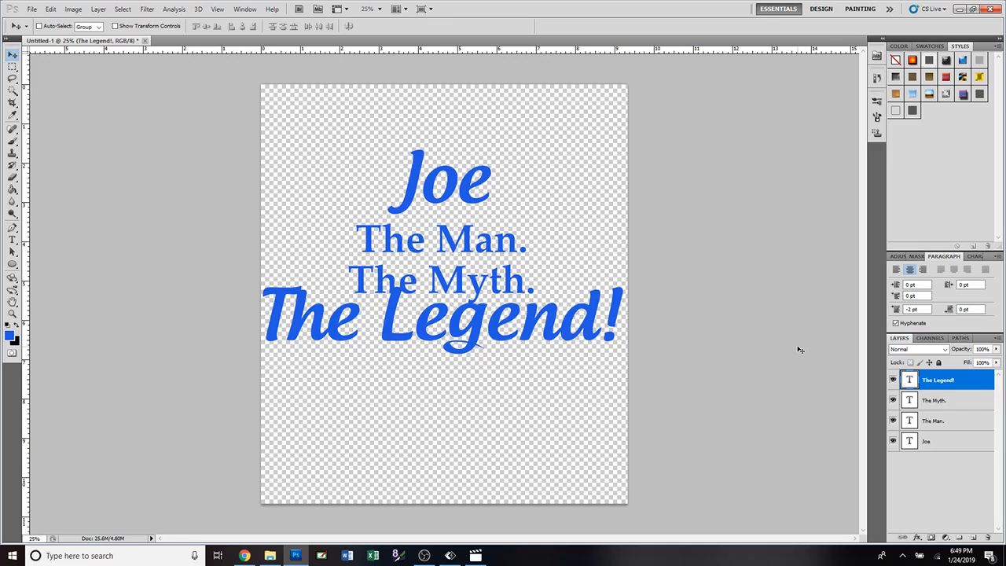
key(shift+Down)
key(shift+Down)
key(shift+Down)
key(shift+Down)
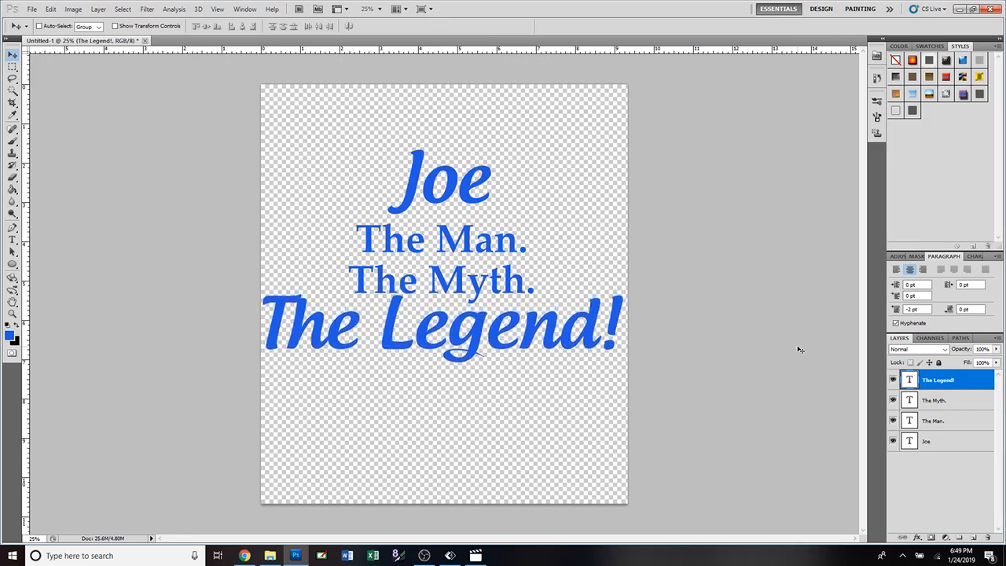
key(shift+Down)
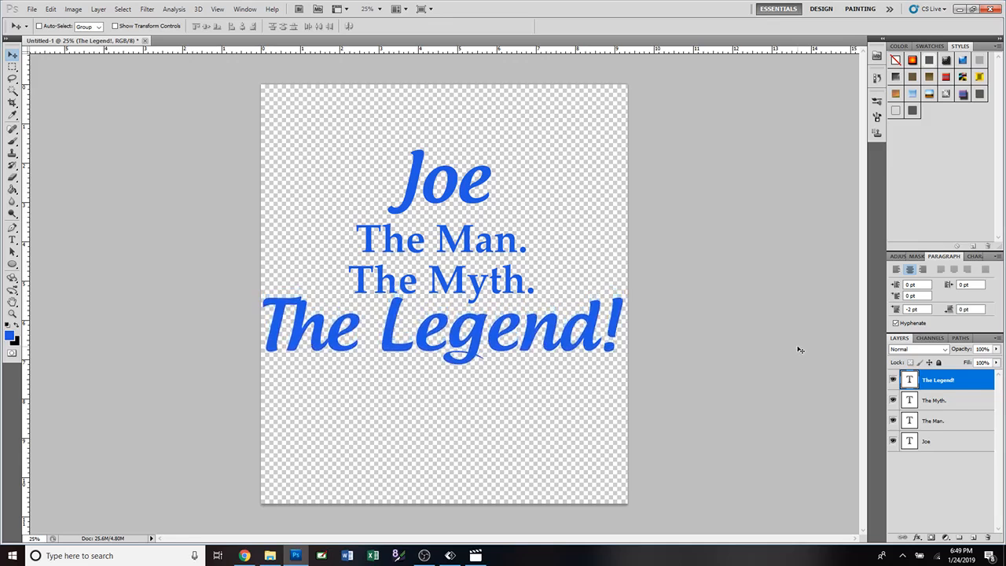
key(shift+Down)
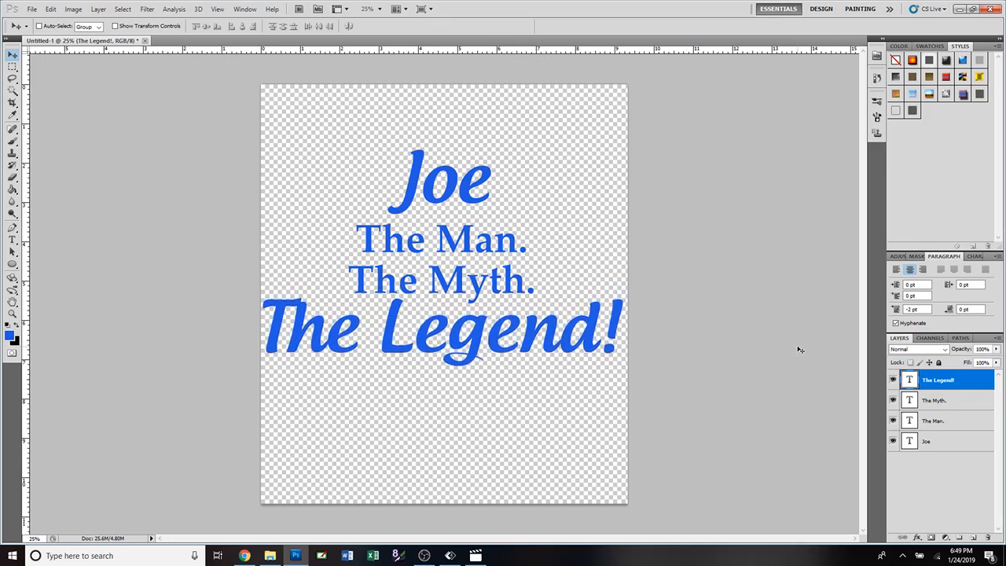
Step: Realign all four lines on their horizontal centres, then free-transform only the top three
shift+click(943, 441)
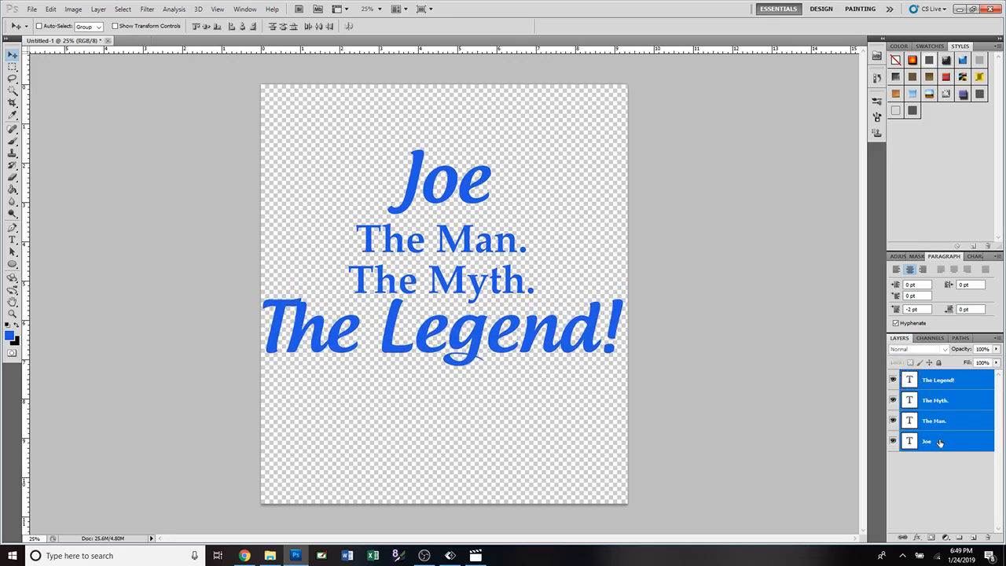
click(243, 26)
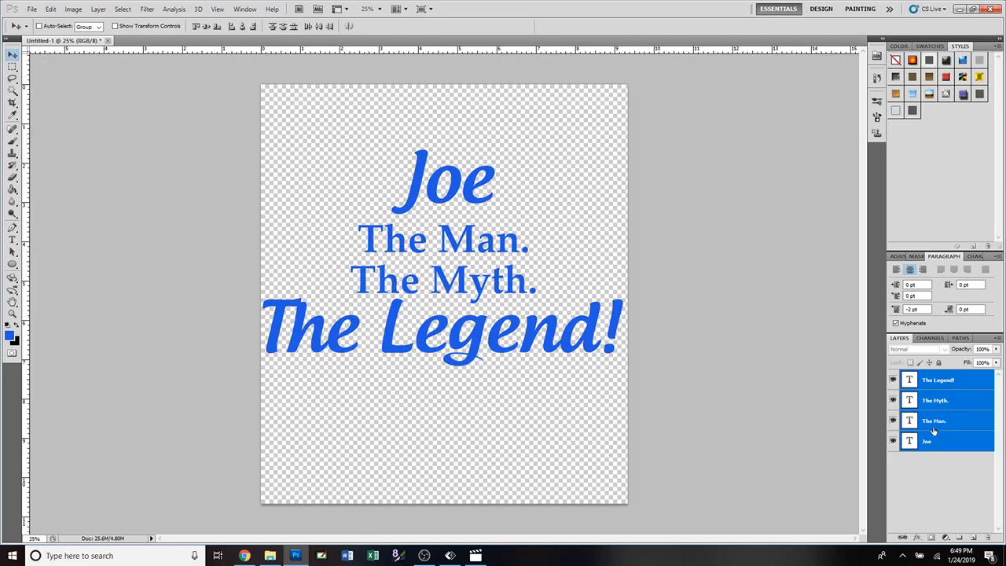
ctrl+click(962, 381)
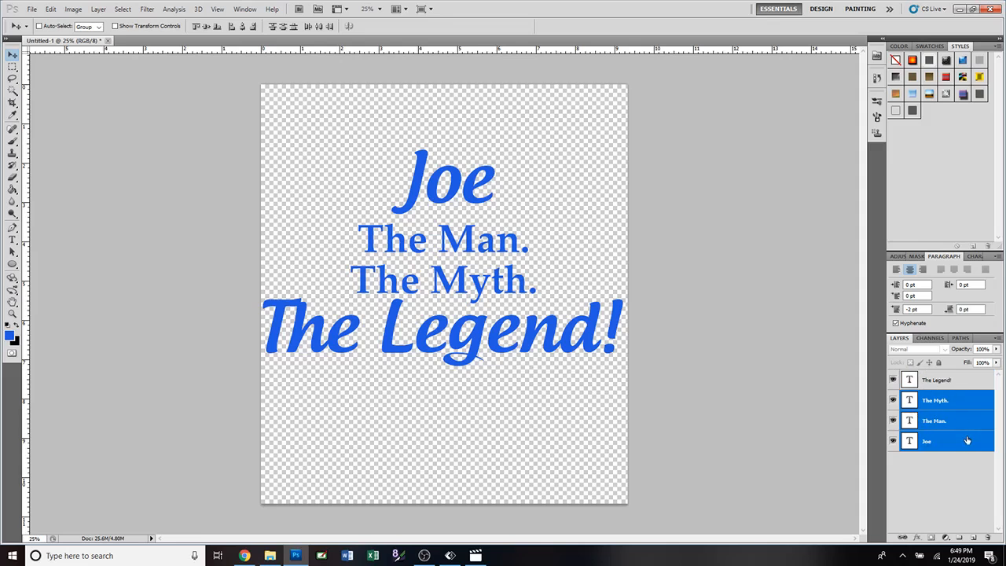
key(ctrl+t)
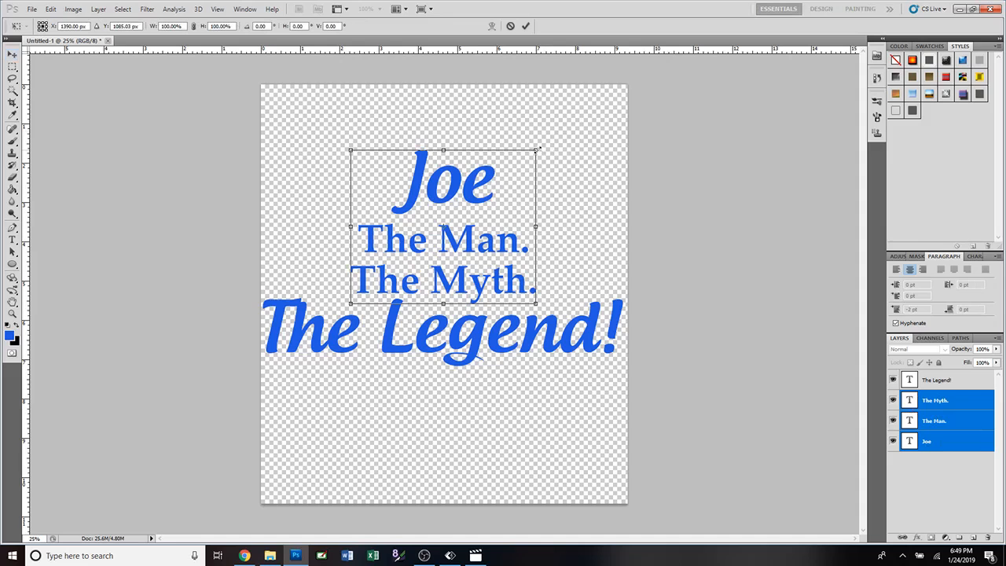
Step: Scale Joe, The Man. and The Myth. to about 125.4%, shift them left, and commit
drag(539, 146, 593, 120)
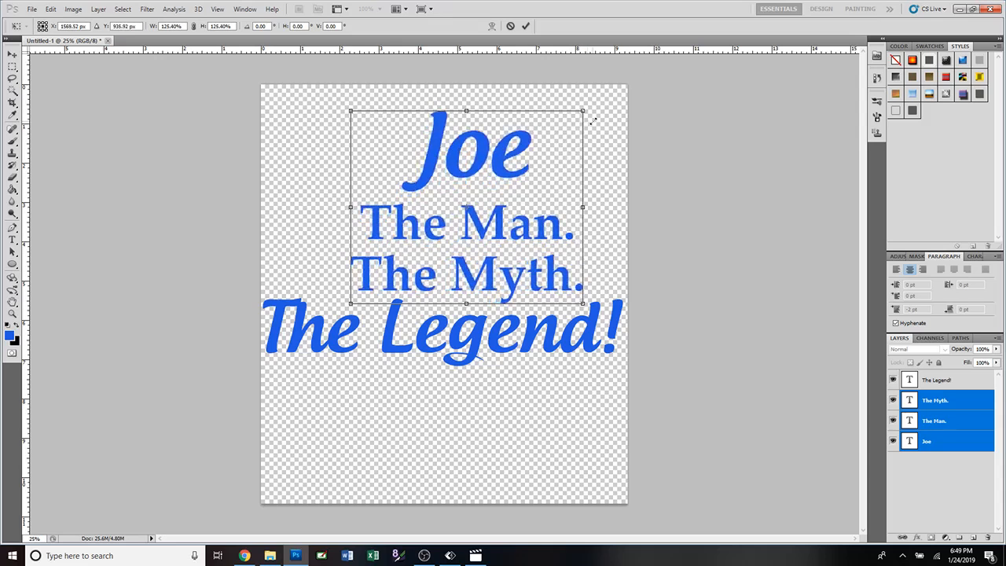
drag(520, 229, 510, 231)
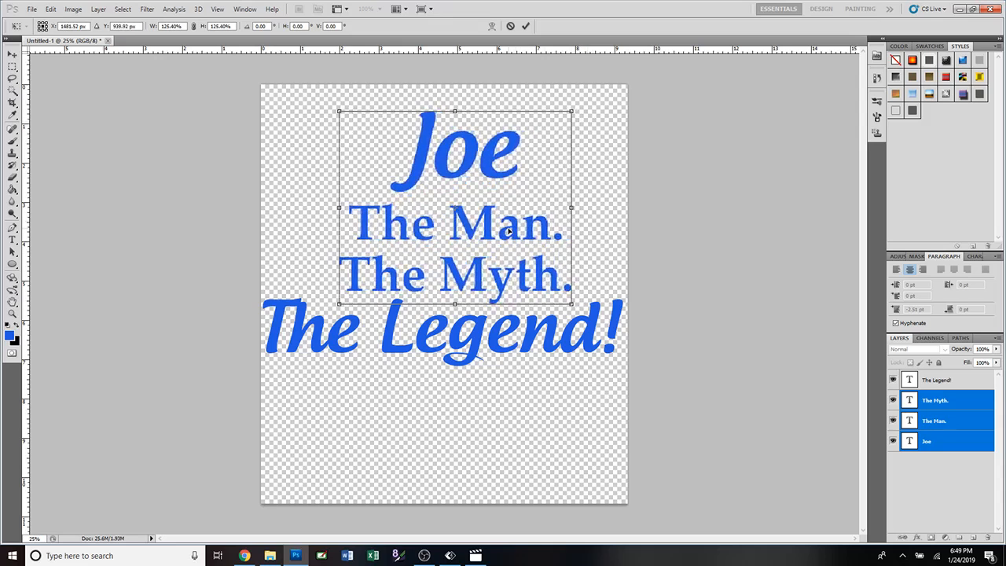
click(525, 28)
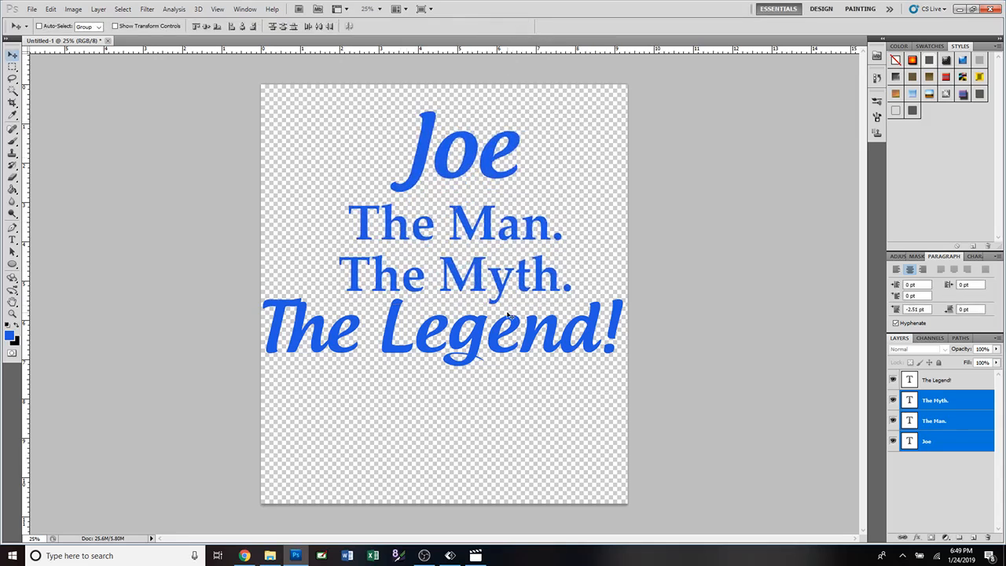
Step: Reselect The Legend! with the other three layers and align all four on their horizontal centres
shift+click(958, 382)
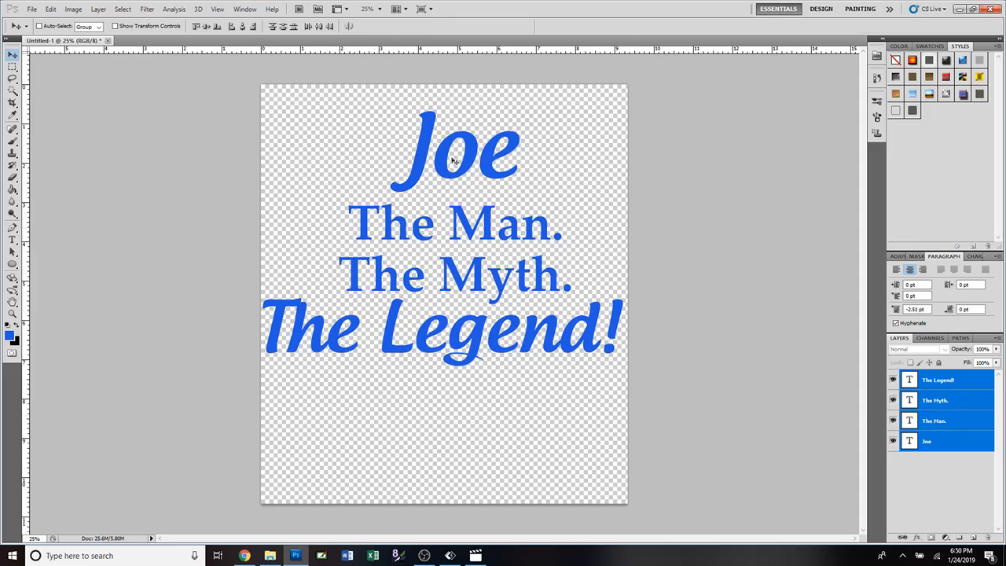
click(242, 27)
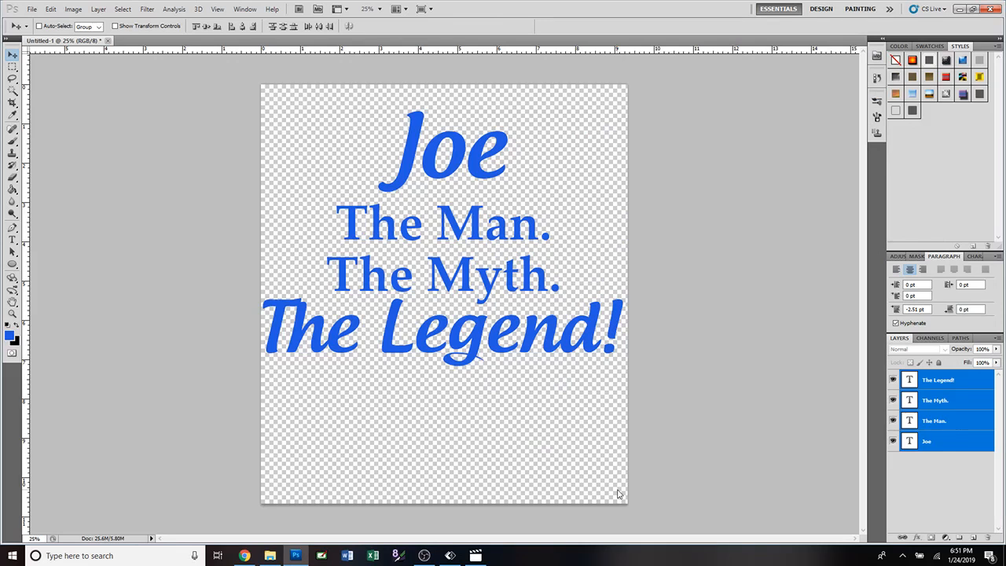
Step: Recolour The Legend! text red in the Color Picker and commit it
double_click(909, 380)
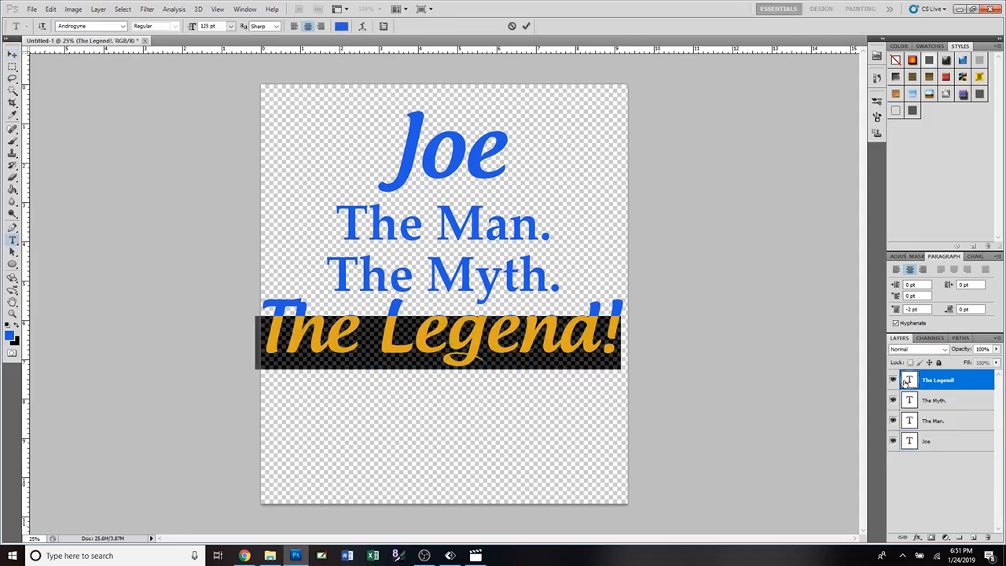
click(10, 337)
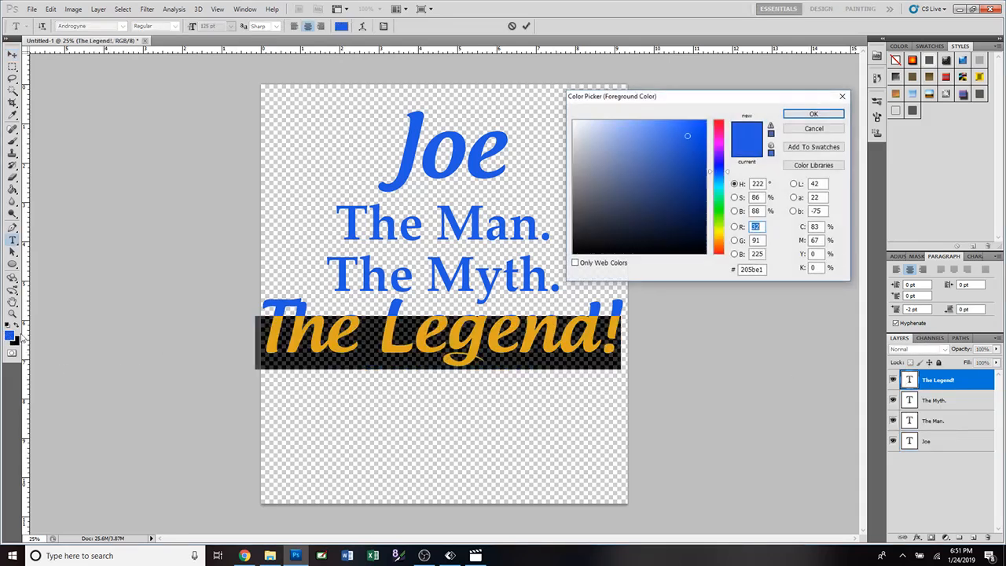
drag(725, 149, 707, 118)
click(814, 114)
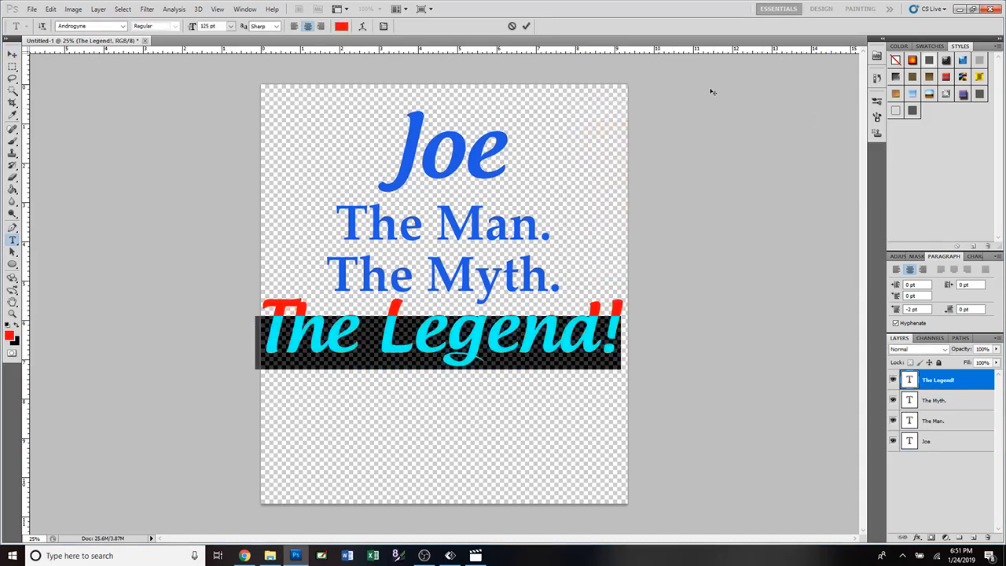
click(526, 26)
key(v)
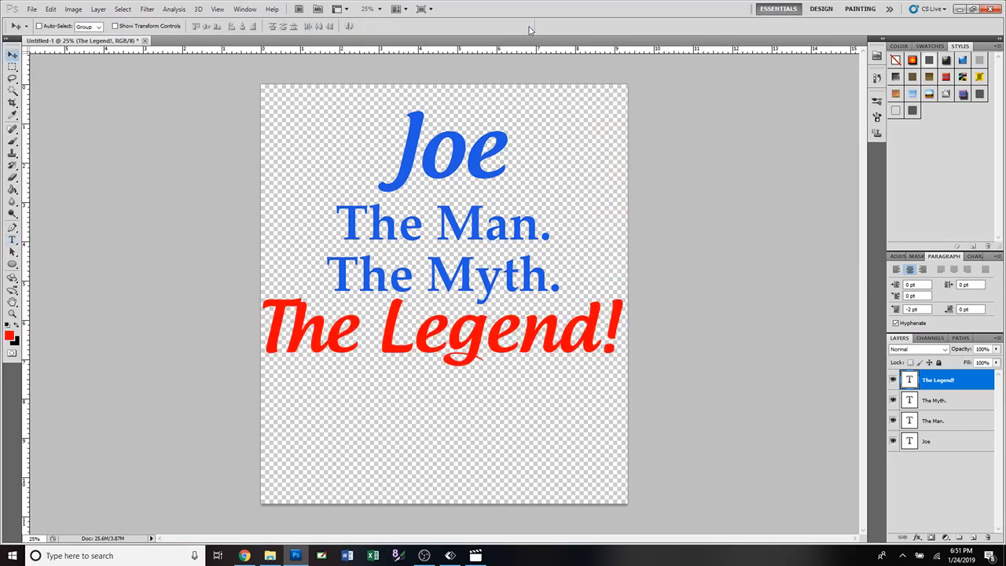
Step: Recolour The Myth. and The Man. text white and commit each
double_click(909, 400)
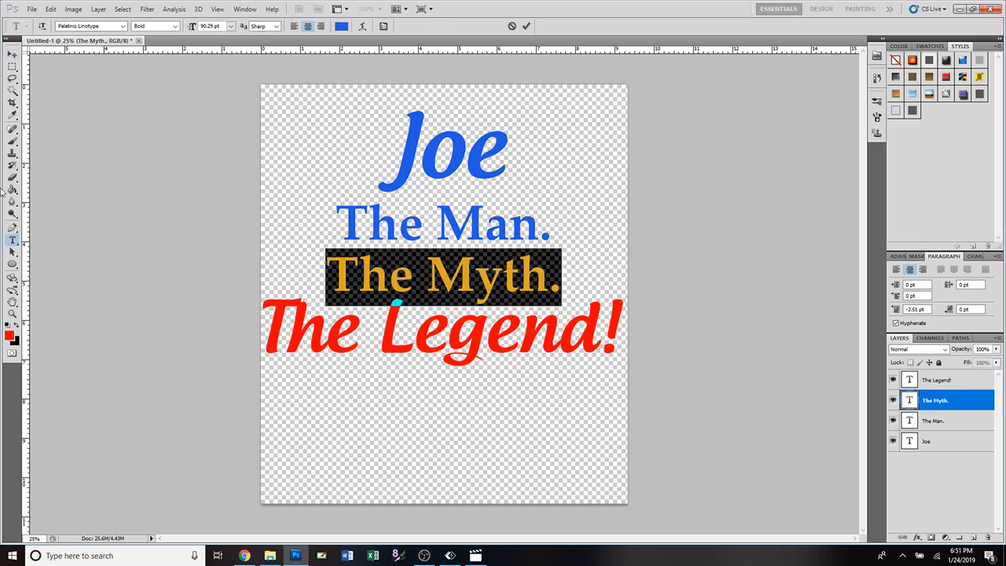
click(341, 26)
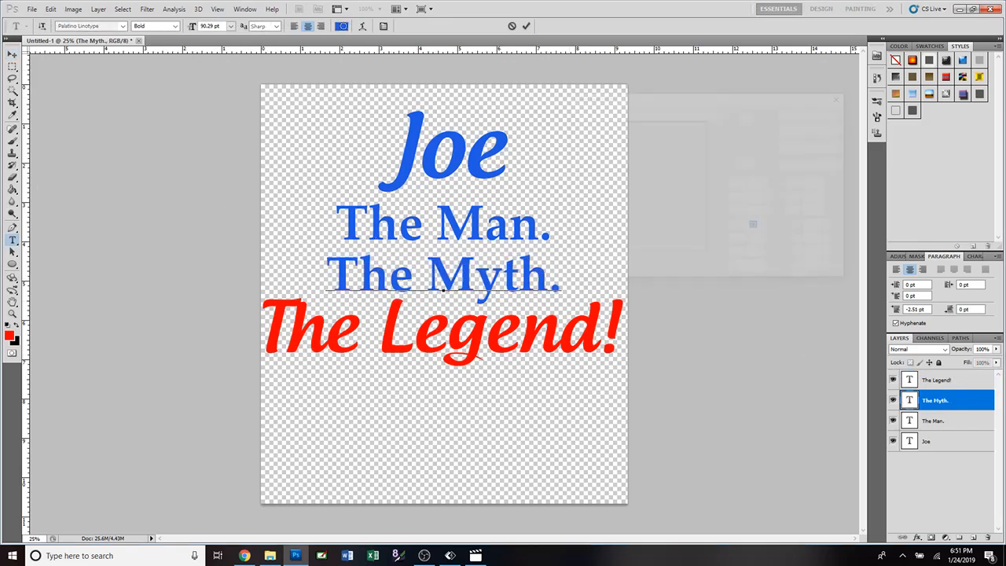
drag(602, 184, 574, 120)
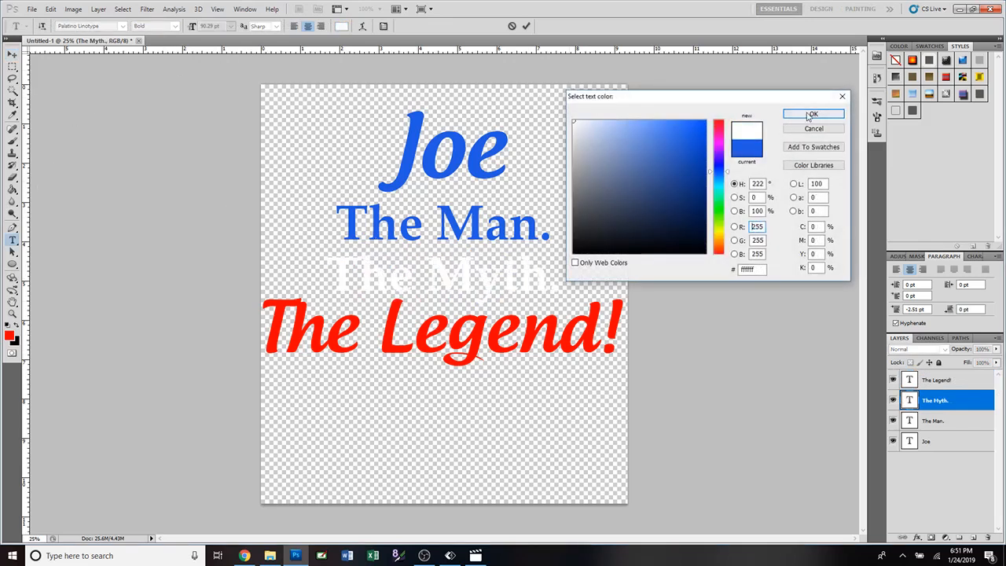
click(814, 114)
click(526, 26)
key(v)
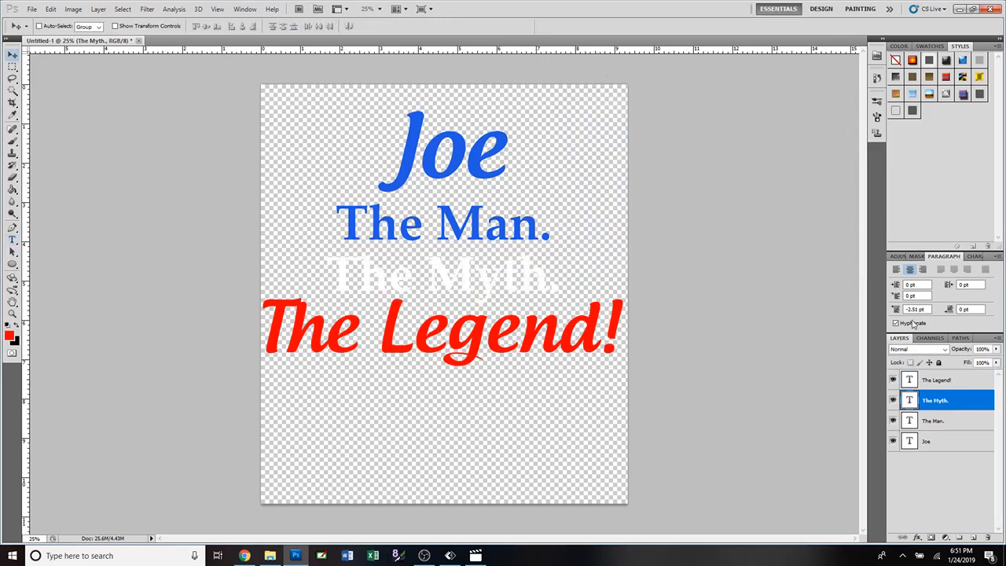
double_click(909, 421)
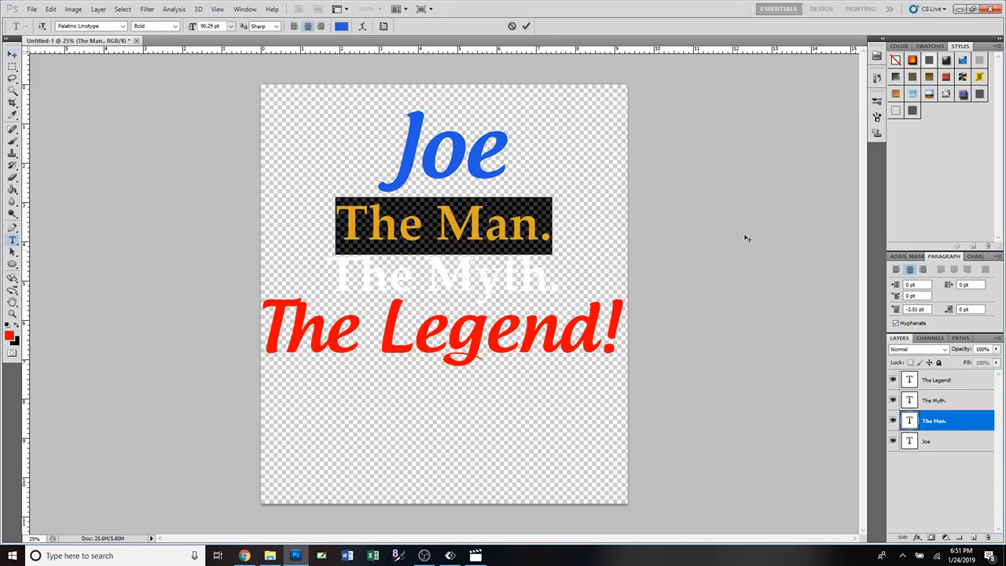
click(341, 26)
drag(647, 192, 514, 110)
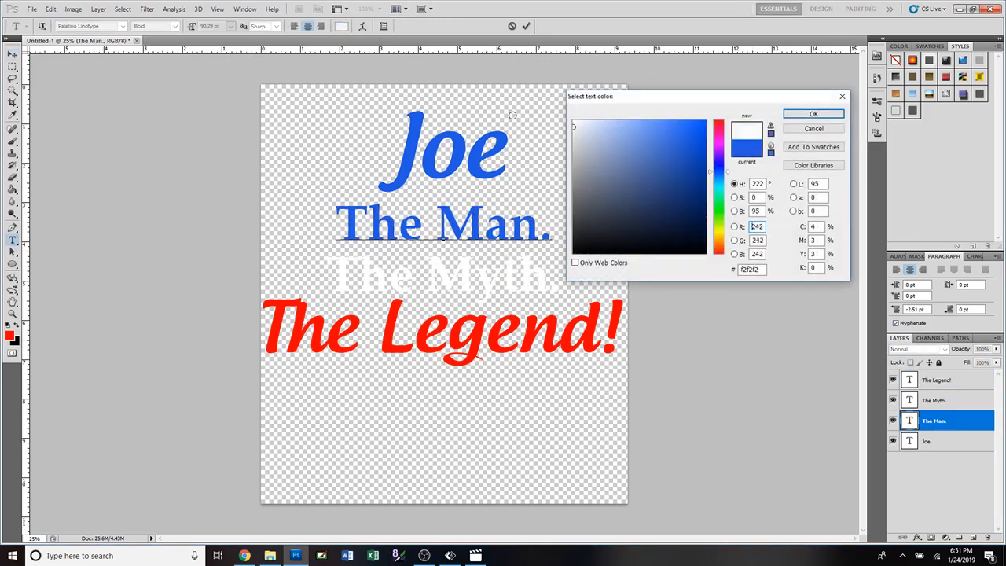
click(818, 116)
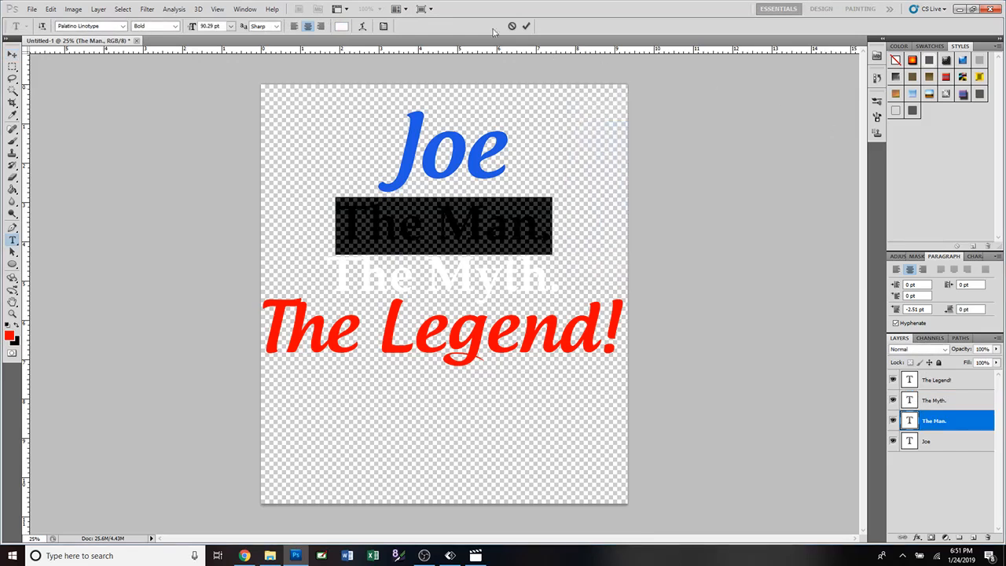
click(526, 27)
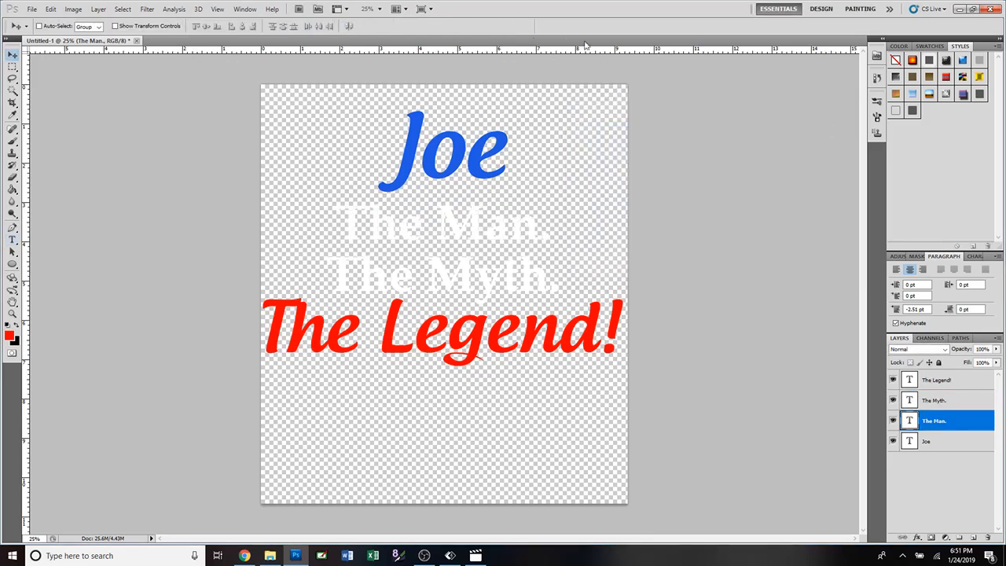
Step: Recolour the Joe text white and commit it
double_click(910, 443)
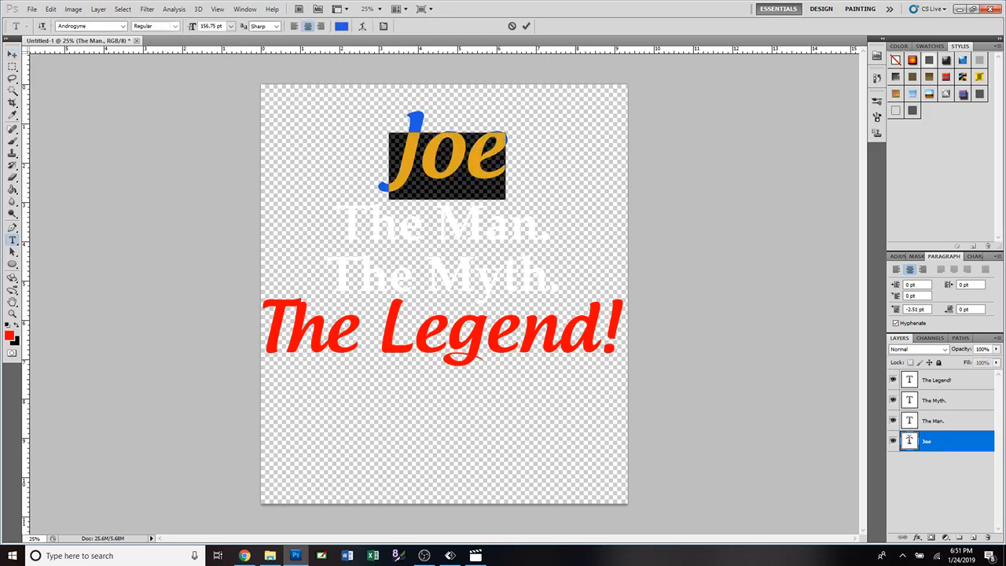
click(340, 26)
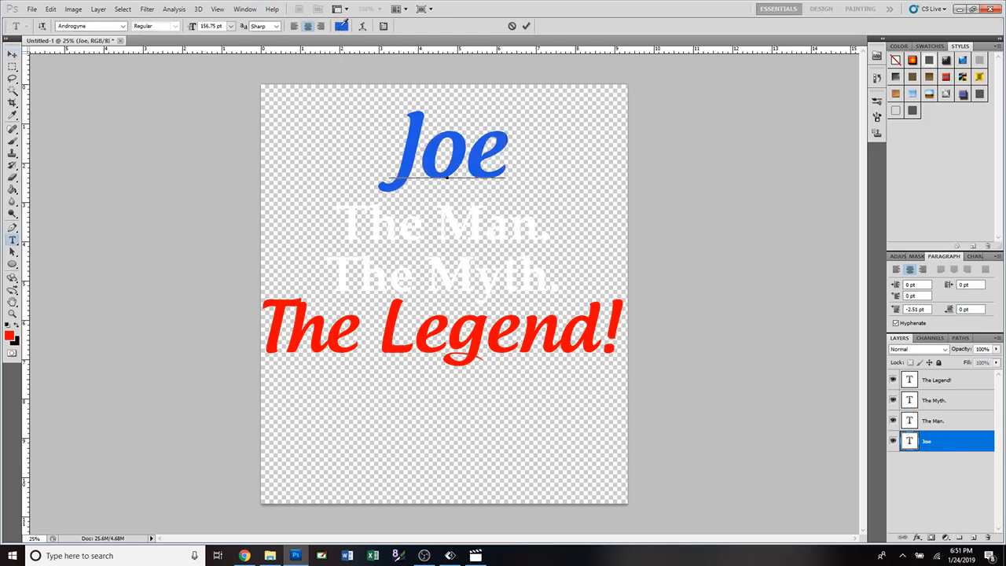
click(533, 105)
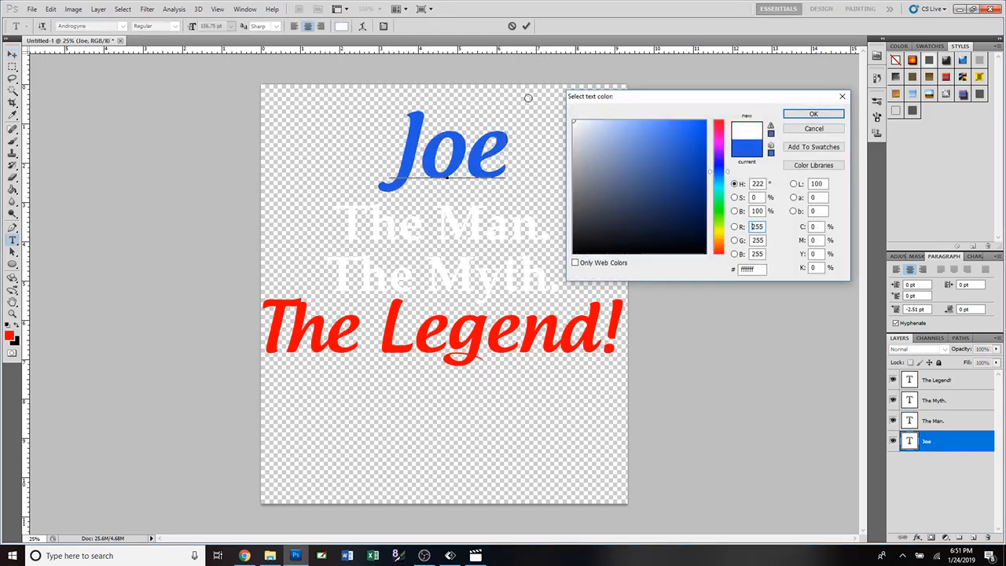
click(813, 114)
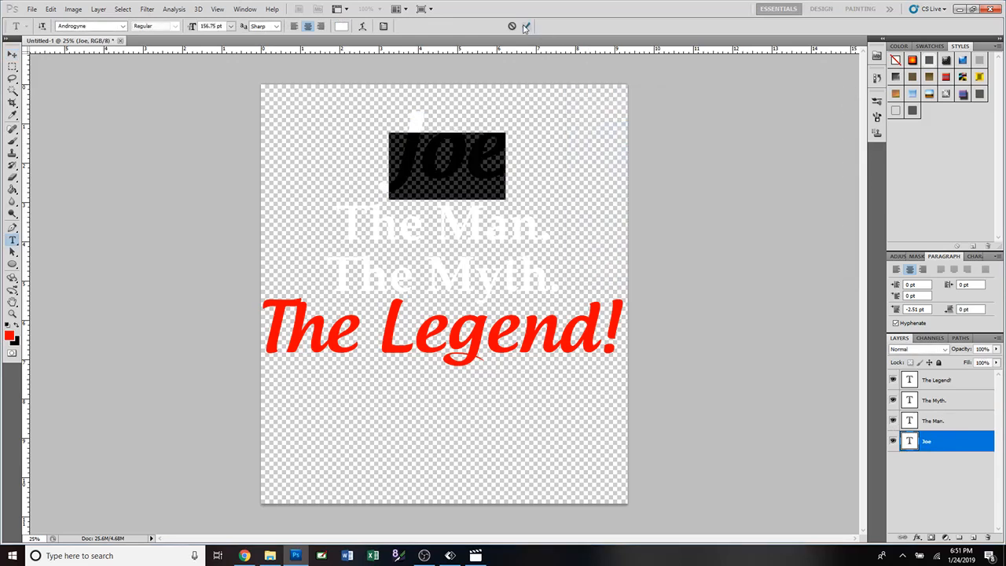
click(526, 27)
key(v)
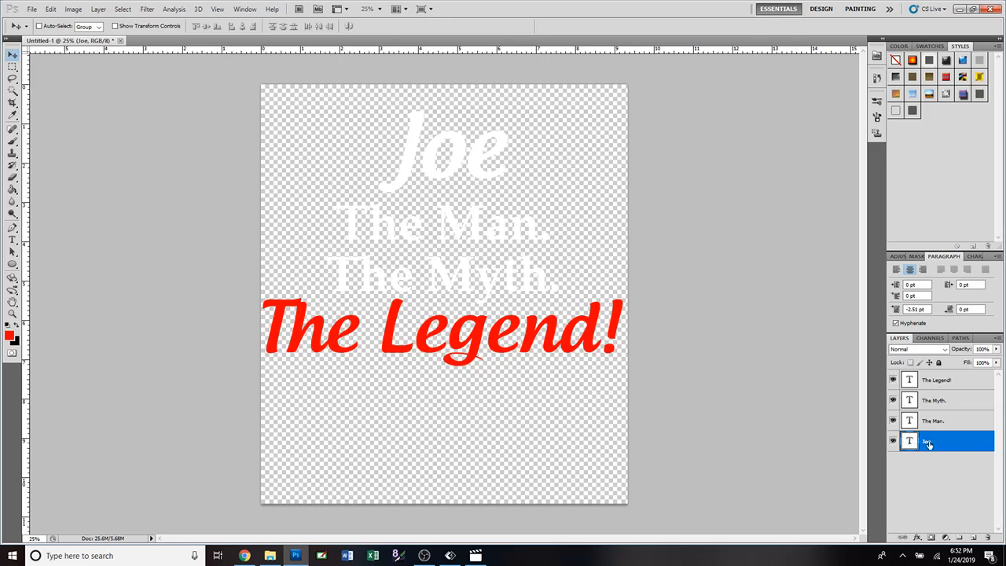
Step: Add a 13 px outside stroke to Joe, using red sampled from The Legend!
double_click(986, 444)
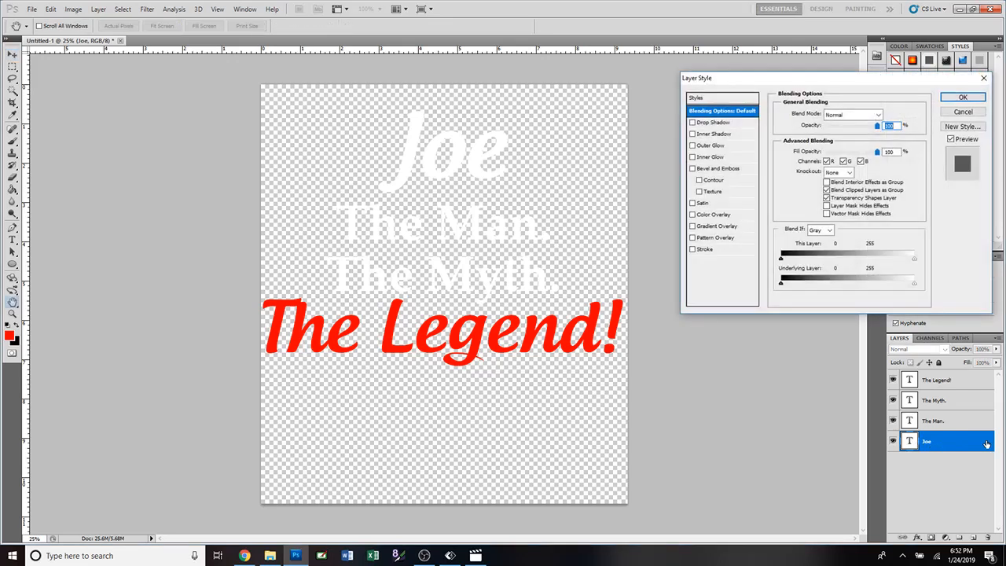
click(706, 251)
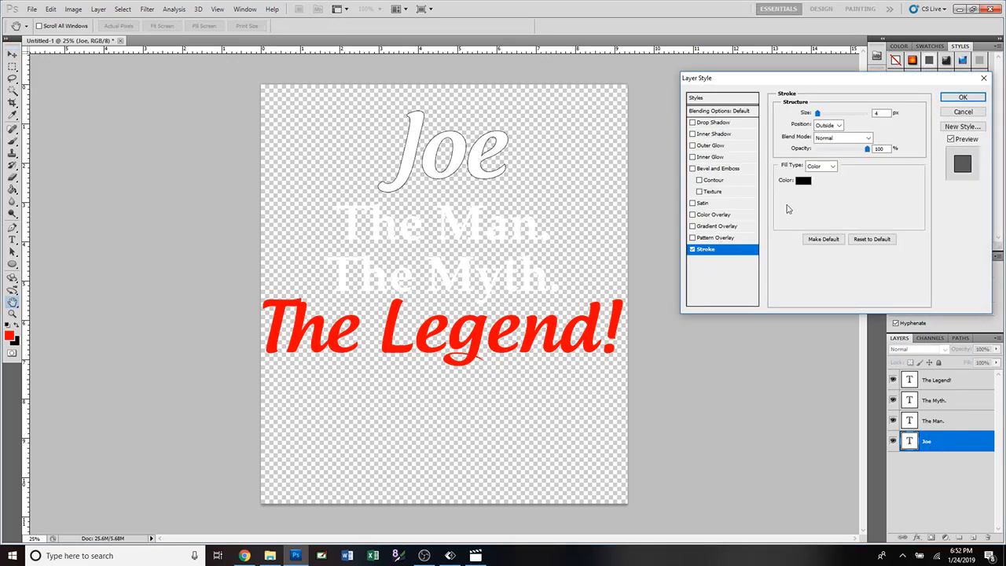
click(802, 182)
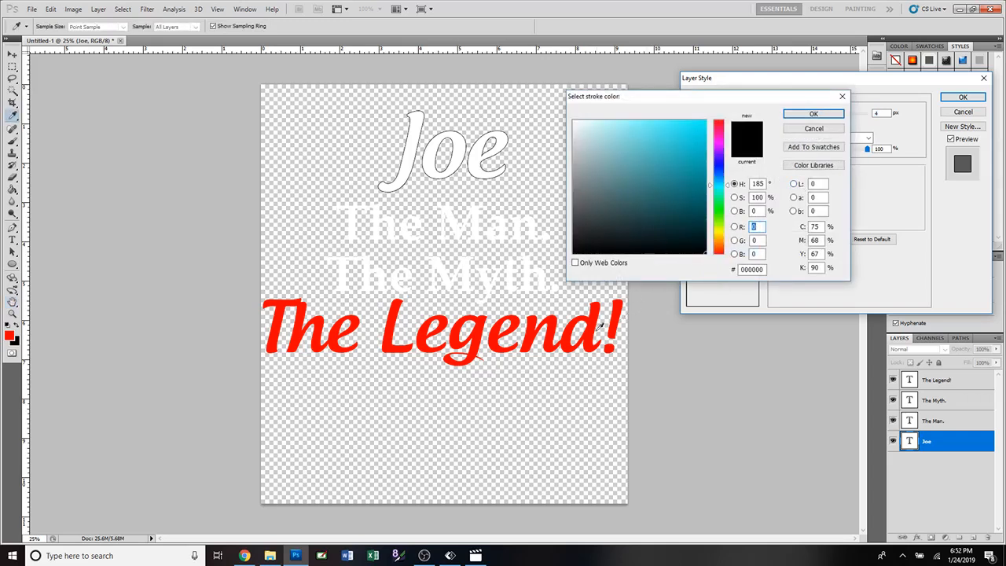
click(594, 330)
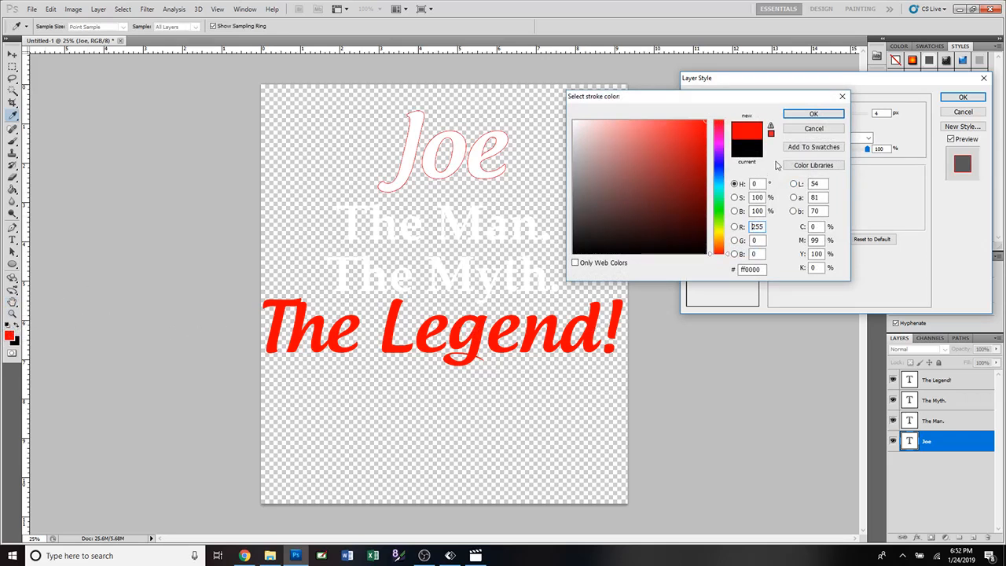
click(814, 114)
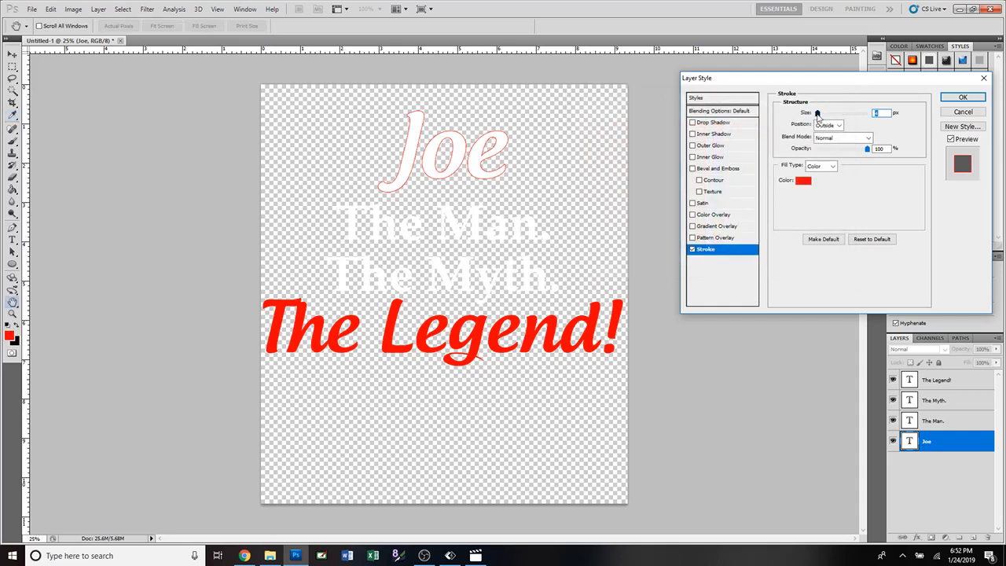
drag(817, 113, 823, 118)
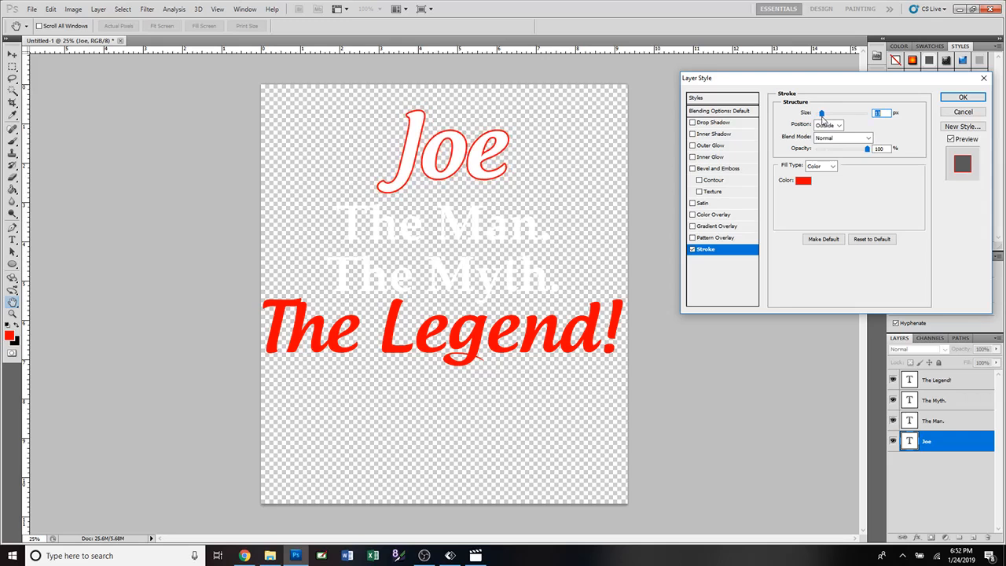
click(959, 101)
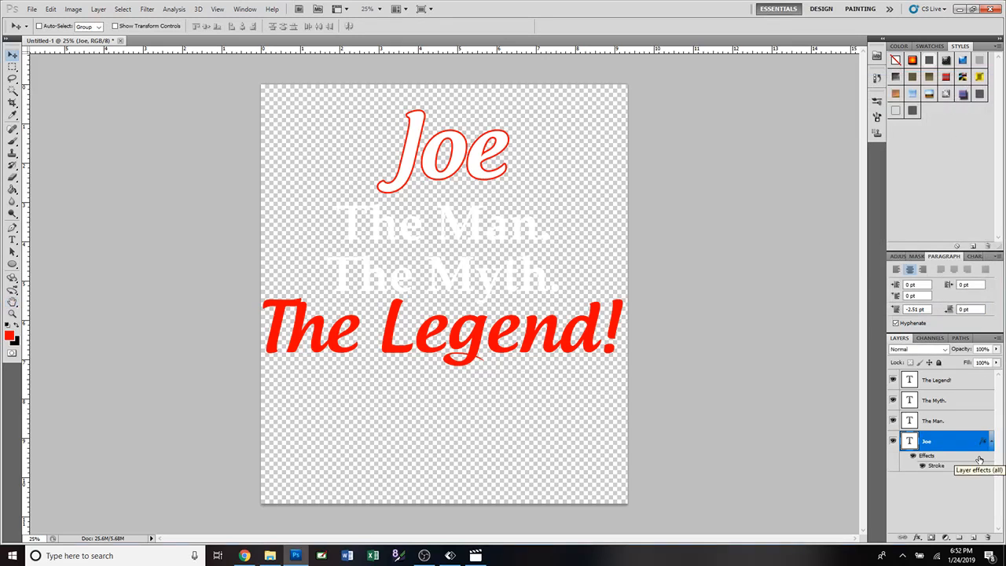
Step: Copy Joe's stroke effect onto The Man., The Myth. and The Legend! layers
drag(979, 460, 984, 425)
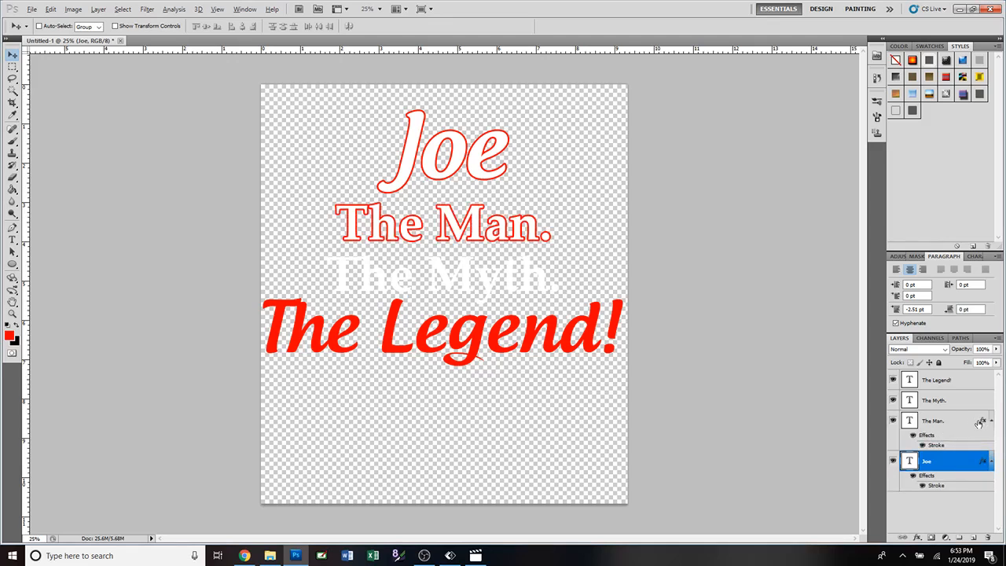
drag(981, 422, 981, 403)
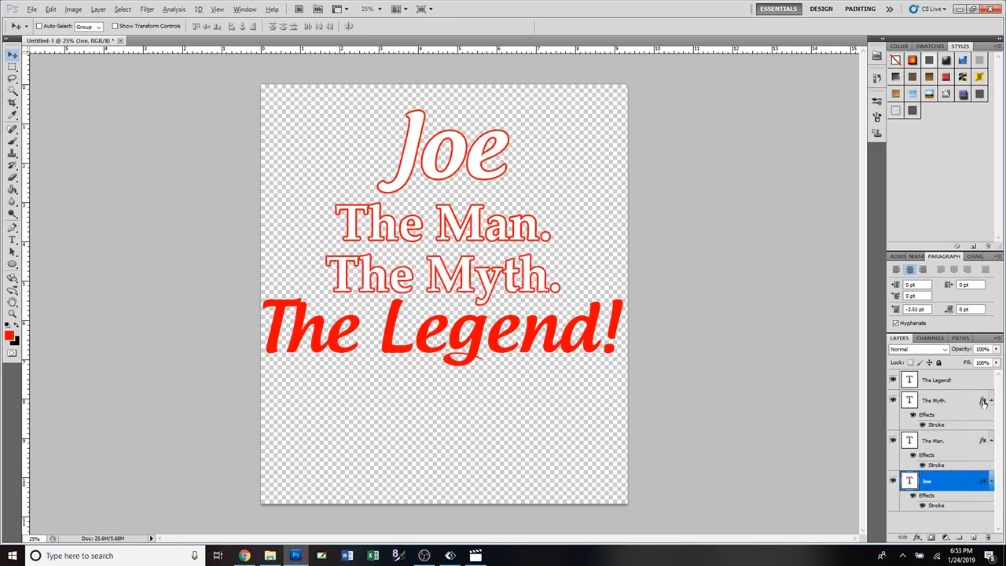
drag(983, 402, 982, 383)
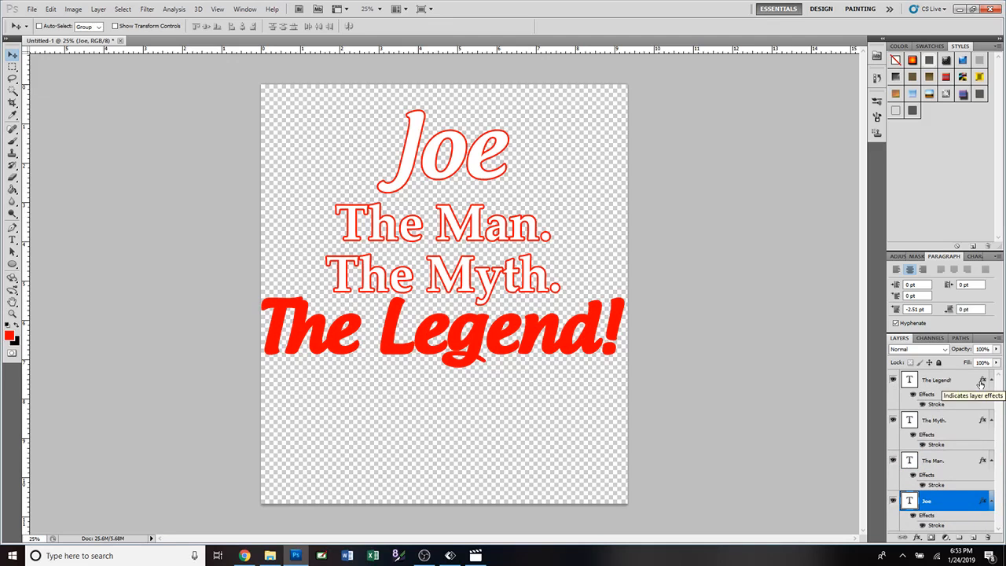
Step: Change The Legend!'s Stroke colour to white (ffffff) in Layer Style
double_click(984, 382)
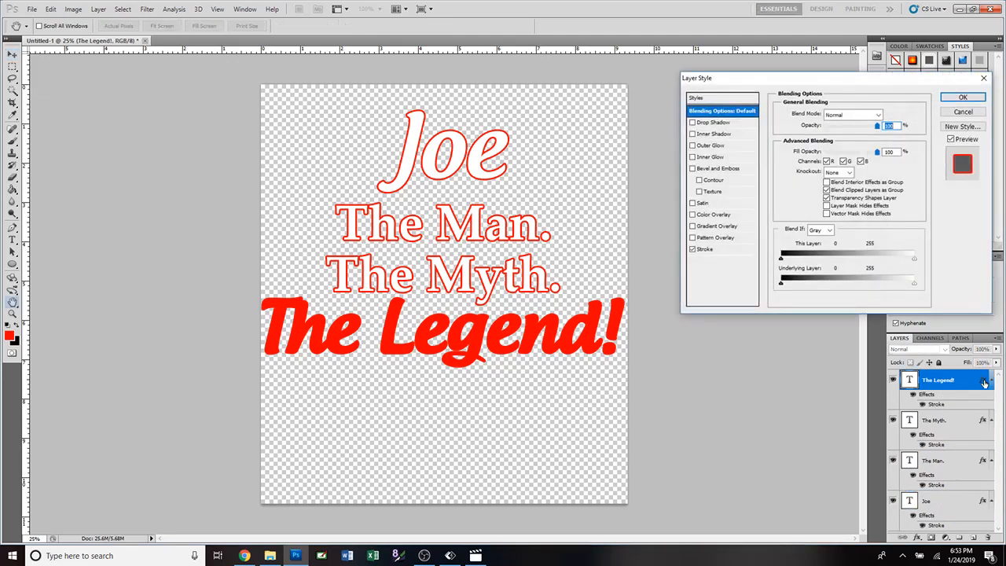
click(729, 251)
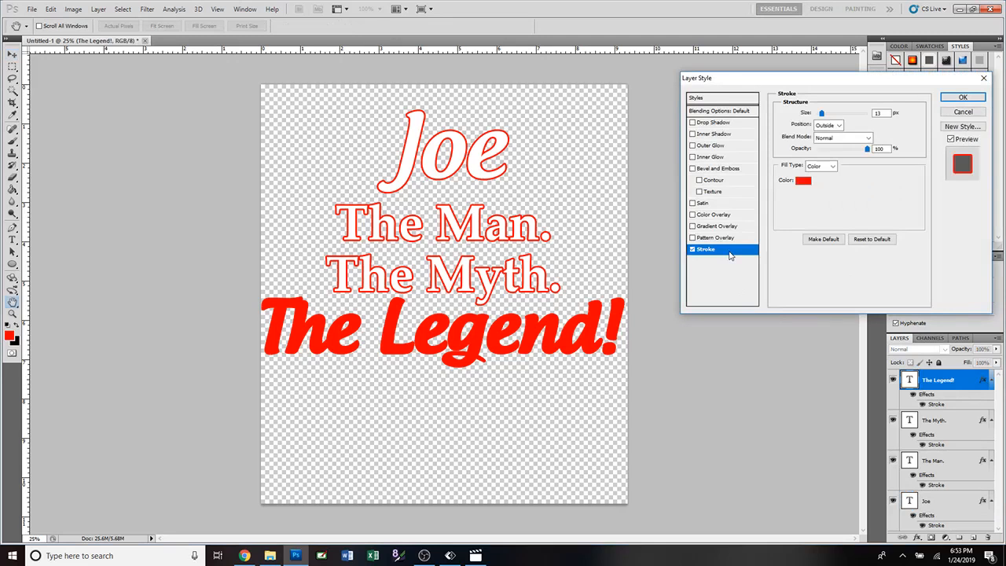
click(803, 187)
drag(668, 158, 522, 102)
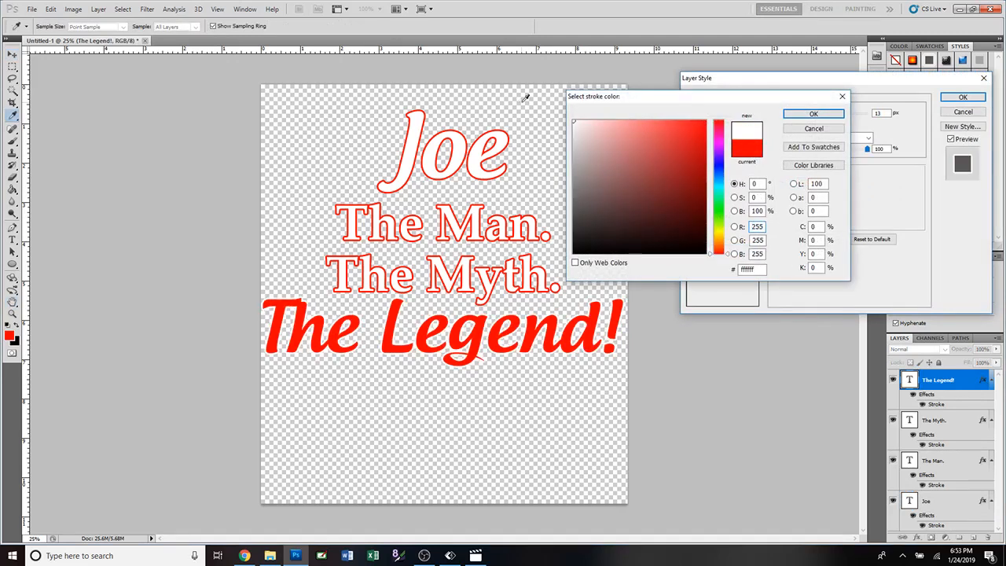
click(798, 117)
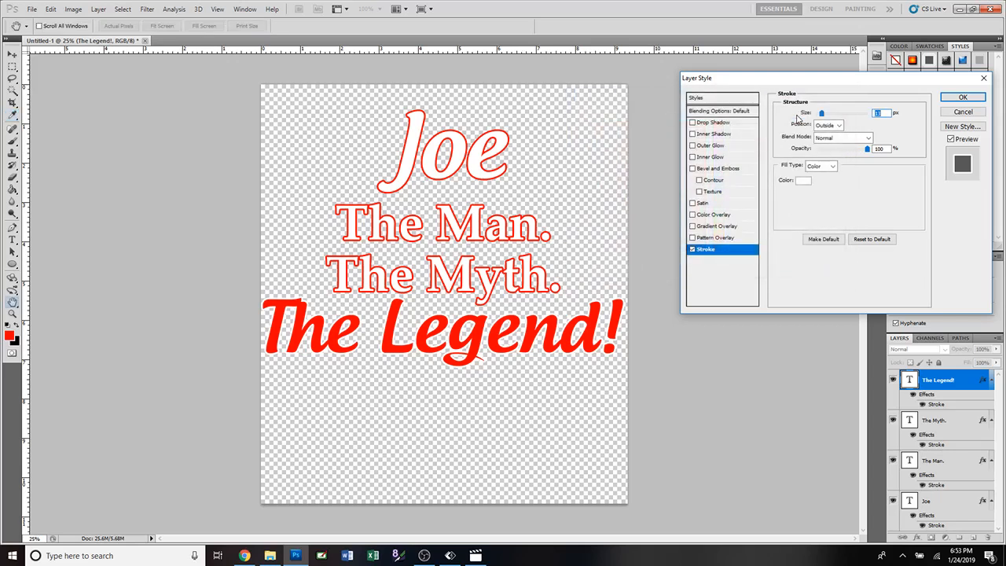
click(960, 102)
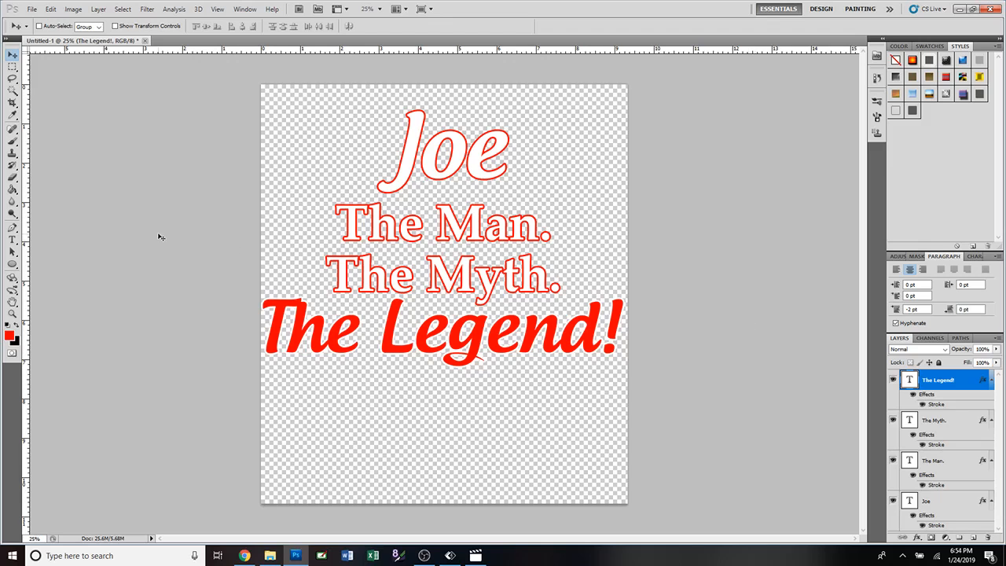
Step: Select the Eraser with a 2500 px textured tip from the Brush Preset picker
click(13, 179)
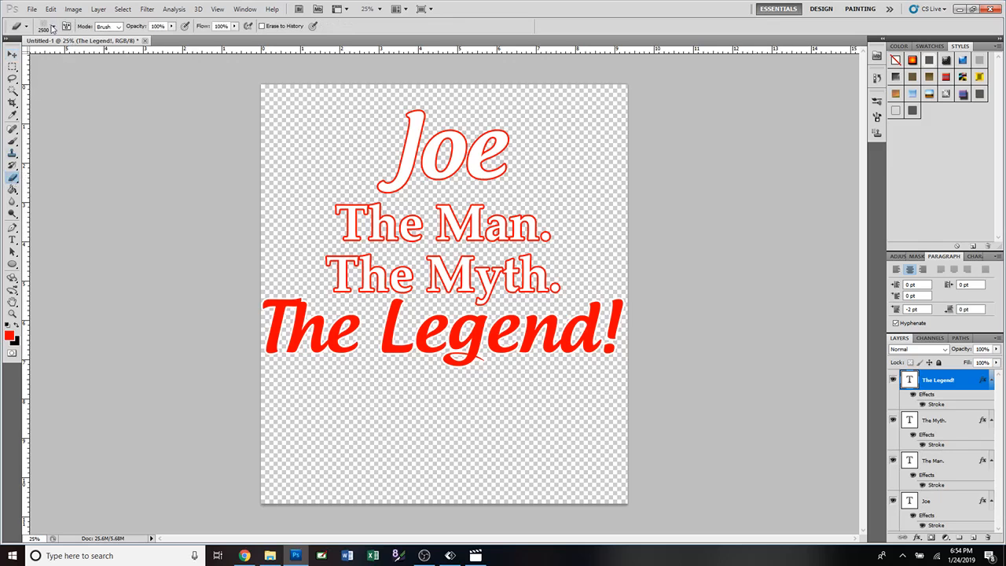
click(55, 27)
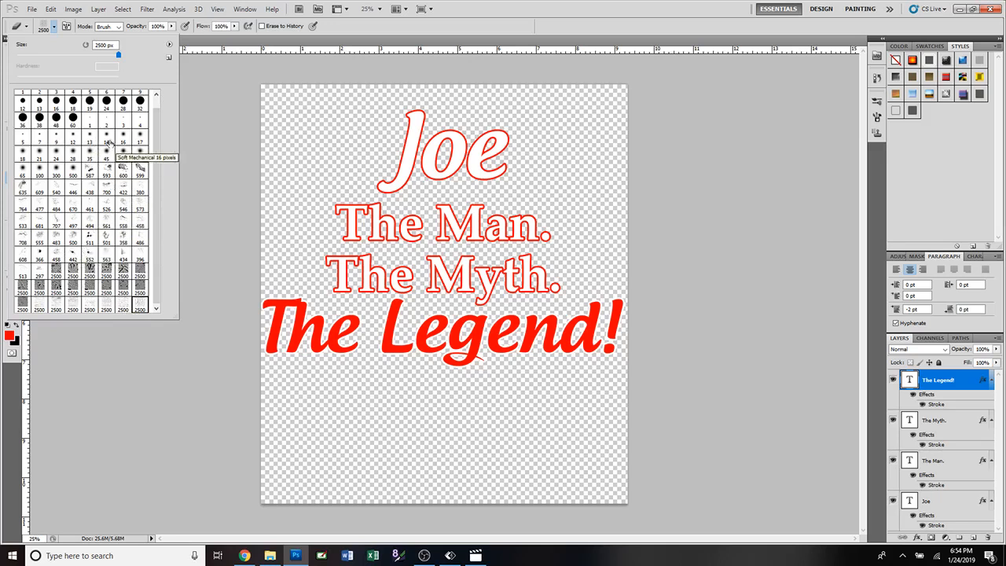
click(169, 47)
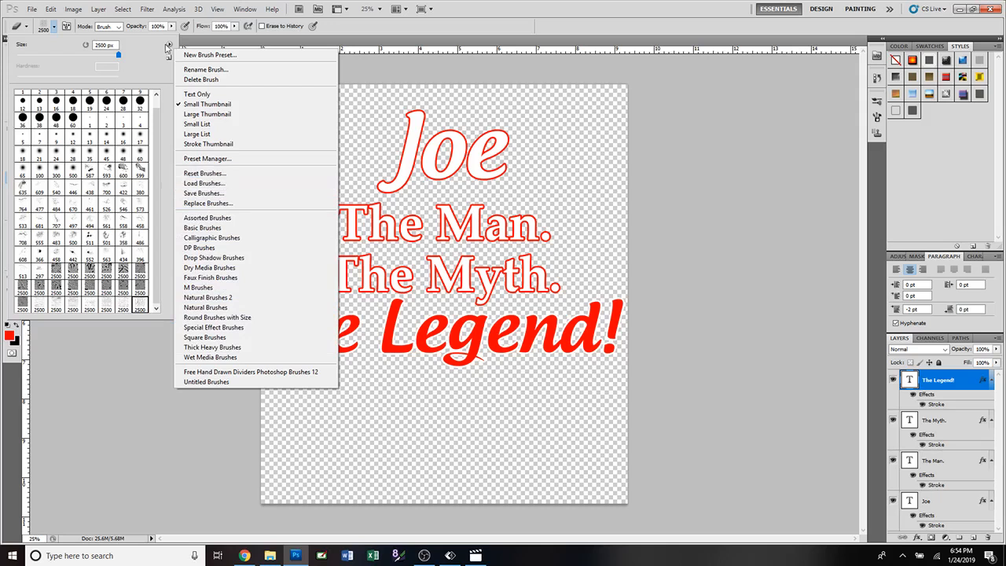
click(145, 58)
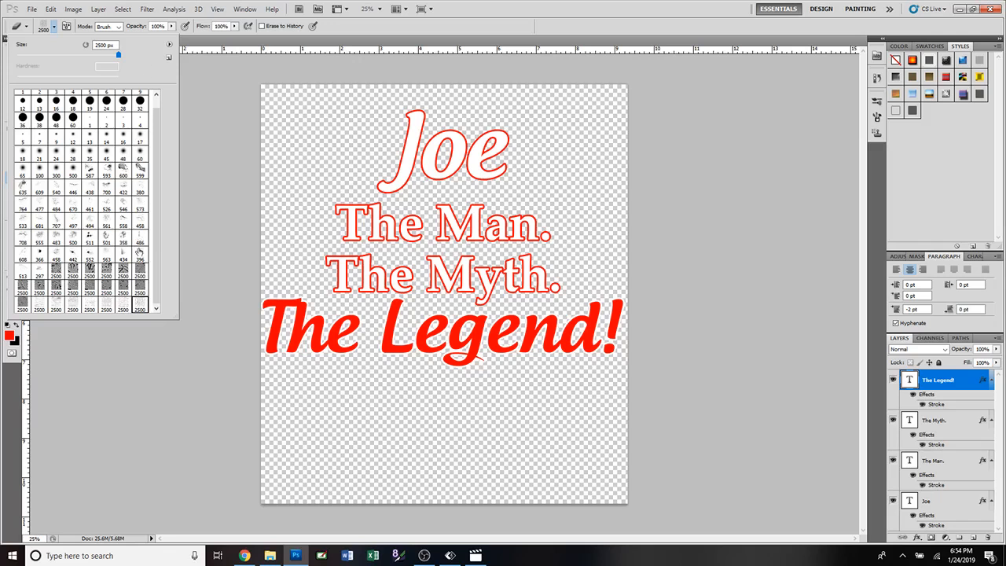
click(126, 306)
click(39, 306)
click(348, 41)
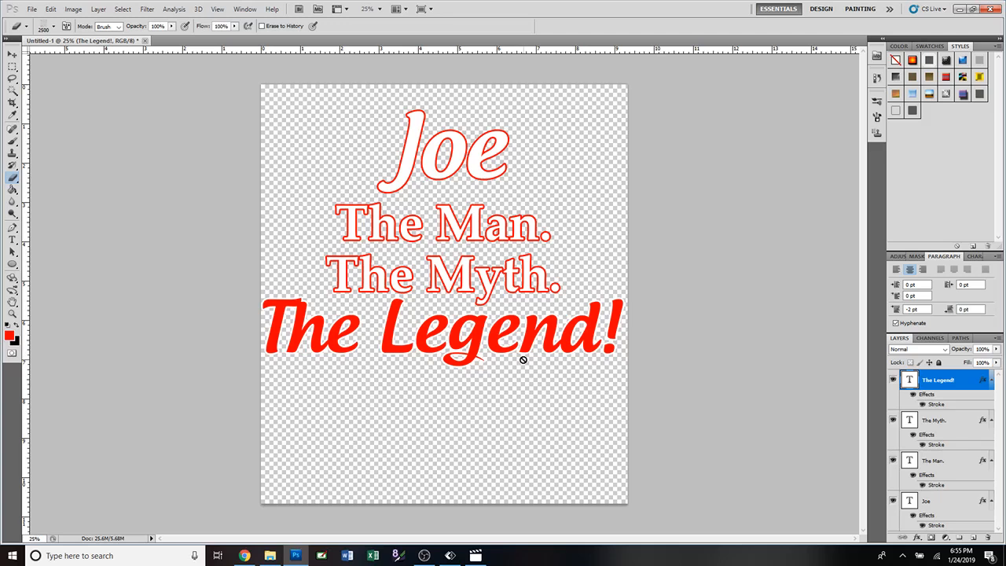
Step: Rasterize all four text layers together with Rasterize Type
shift+click(930, 503)
right_click(930, 503)
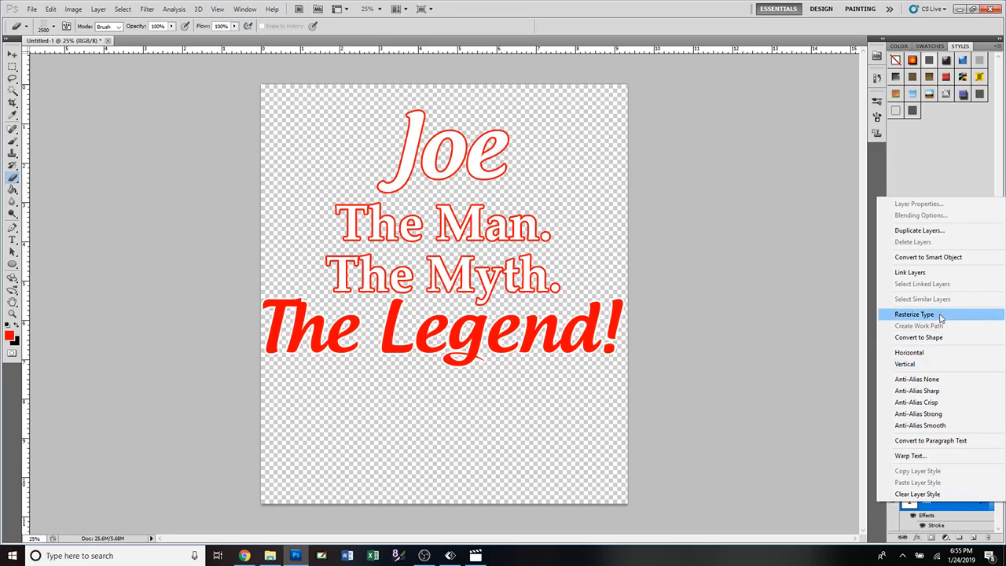
click(915, 314)
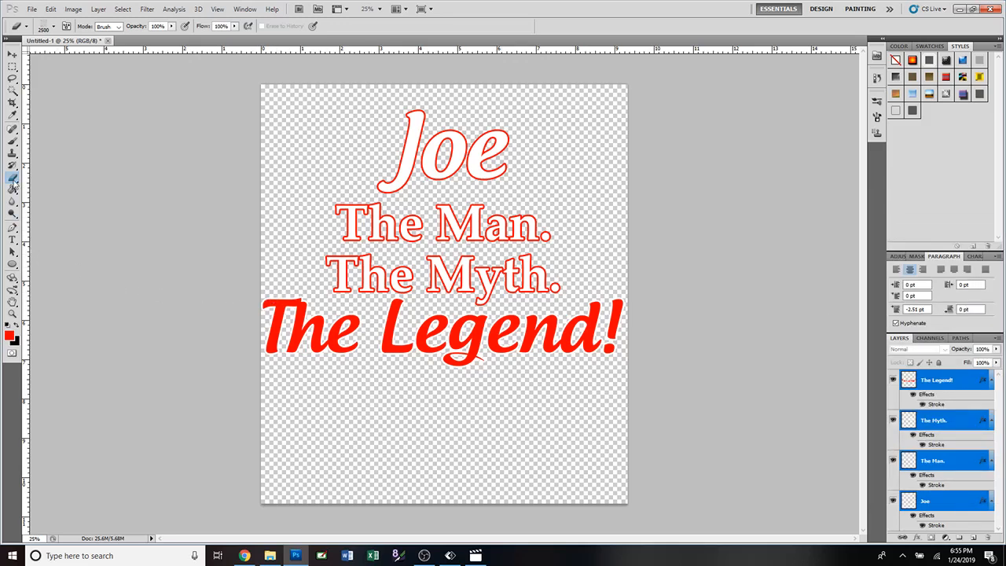
Step: Dismiss the multiple-layers erase error and select only The Legend! layer
click(319, 340)
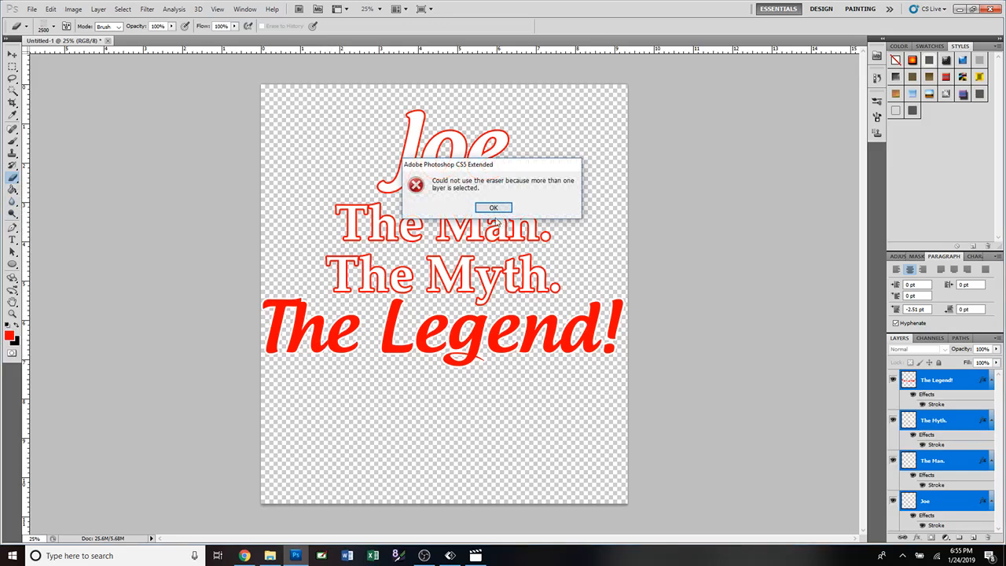
click(490, 210)
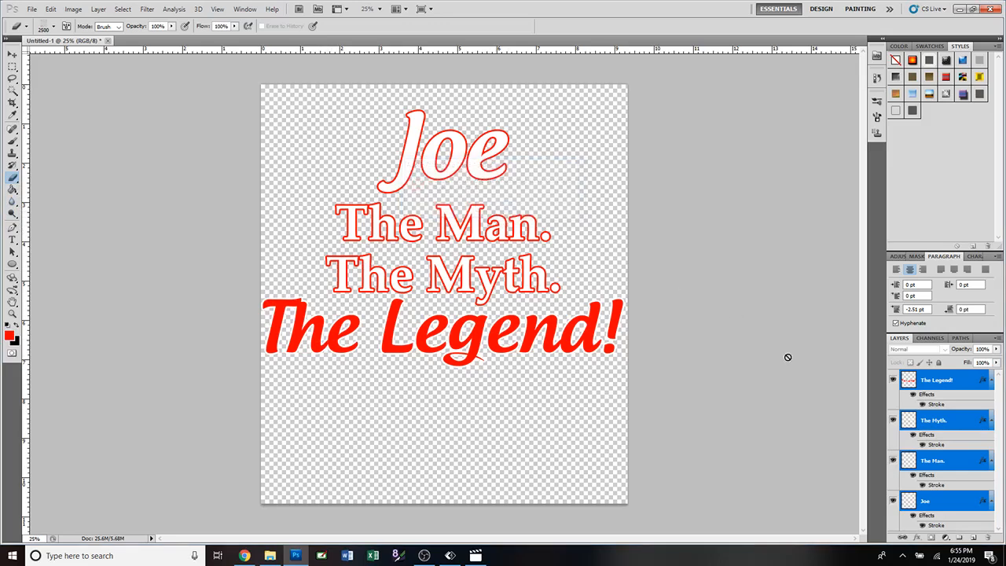
click(950, 384)
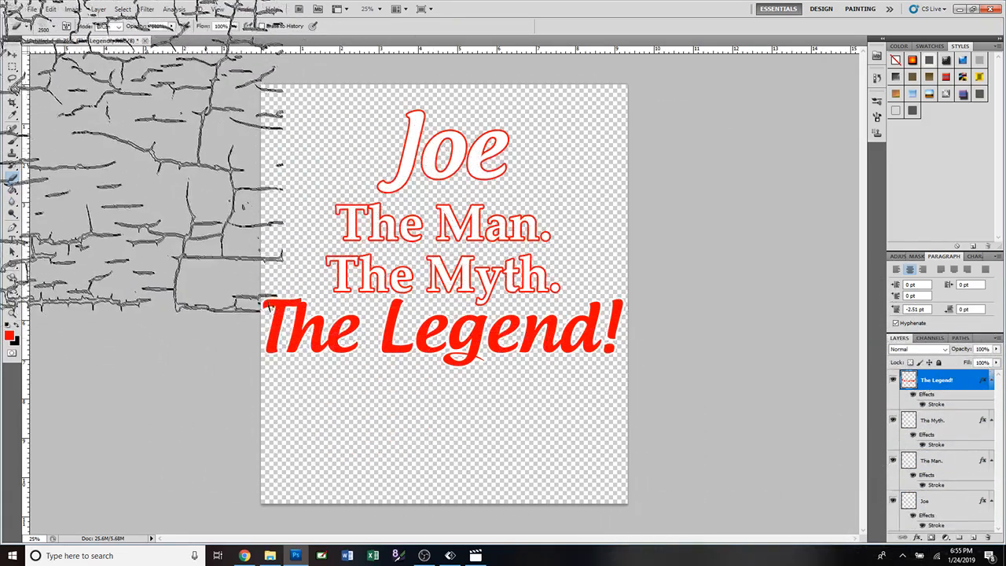
click(12, 55)
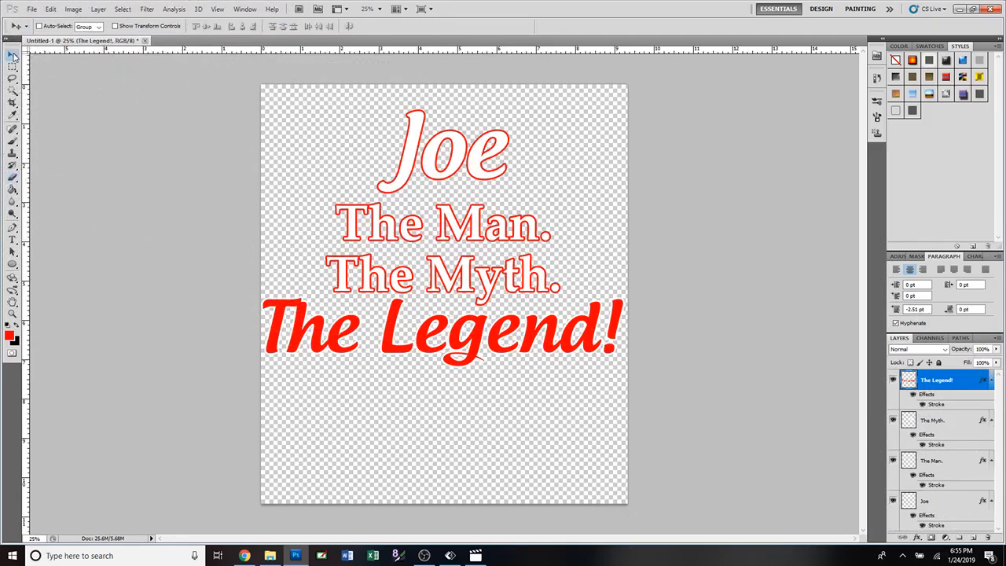
Step: Select all four layers and merge them into one layer named The Legend!
shift+click(934, 504)
right_click(934, 504)
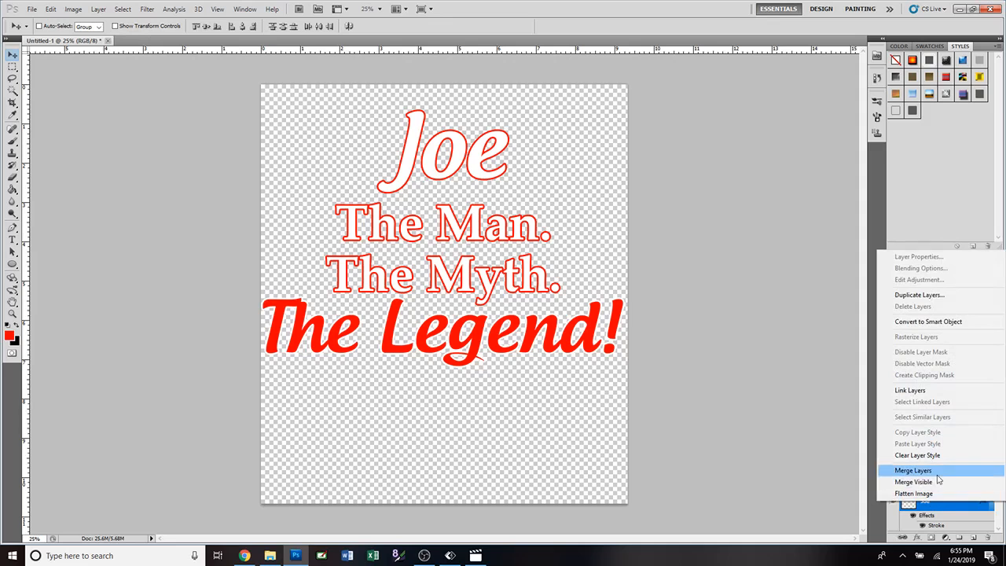
click(937, 473)
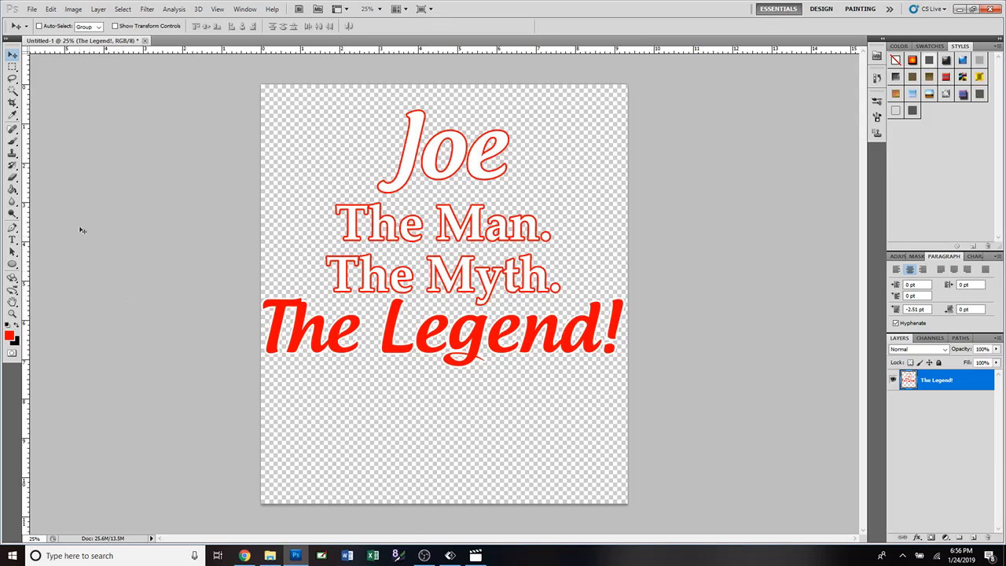
click(13, 179)
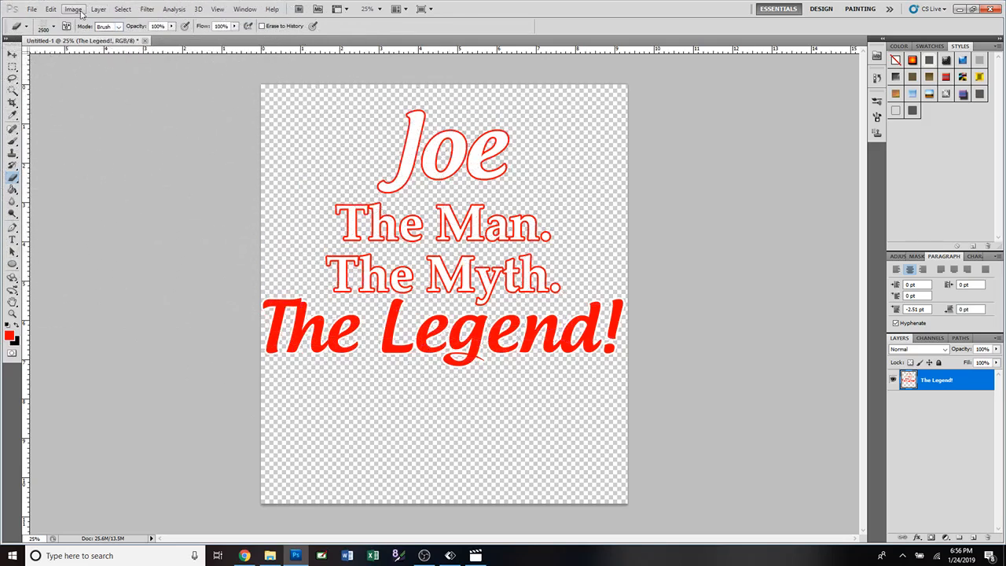
Step: Crop the canvas tightly to the title, raising the bottom edge and lowering the top
click(74, 9)
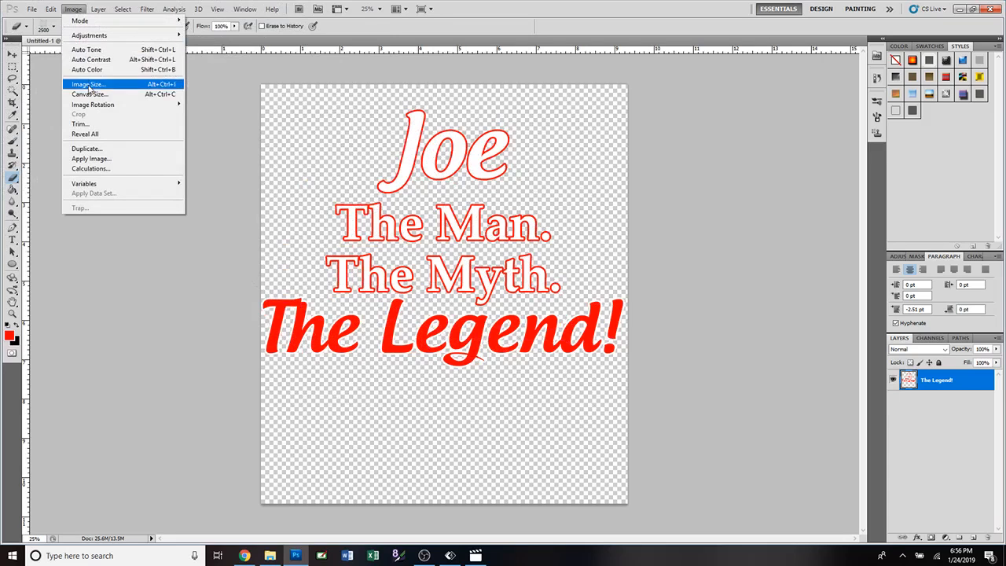
click(436, 45)
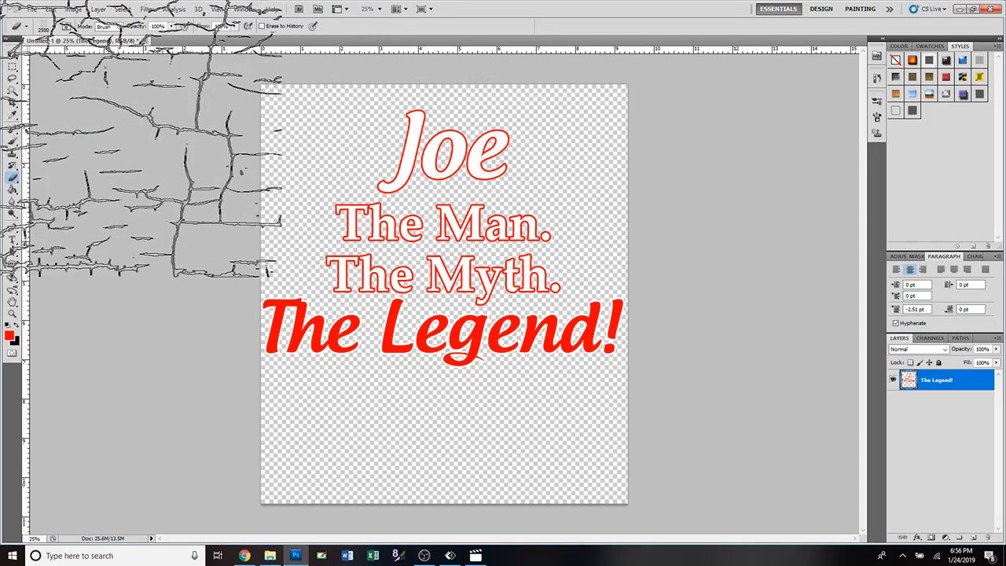
click(13, 103)
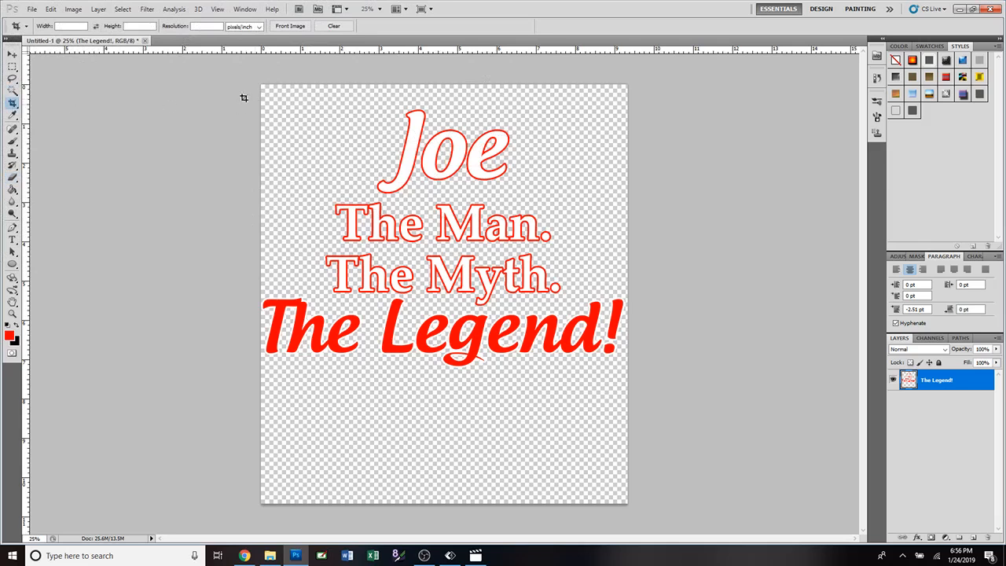
drag(227, 88, 679, 397)
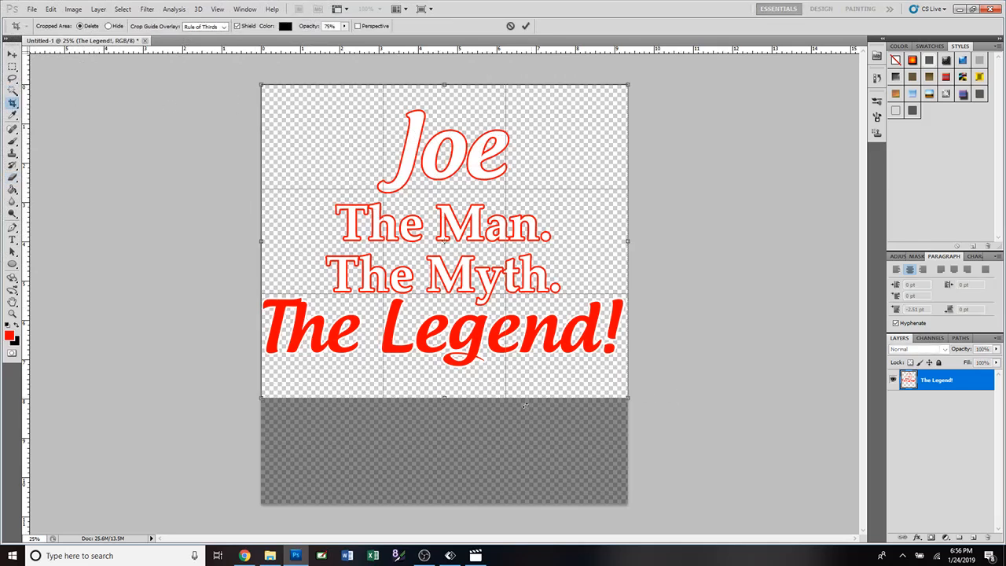
drag(446, 399, 445, 376)
drag(446, 87, 445, 103)
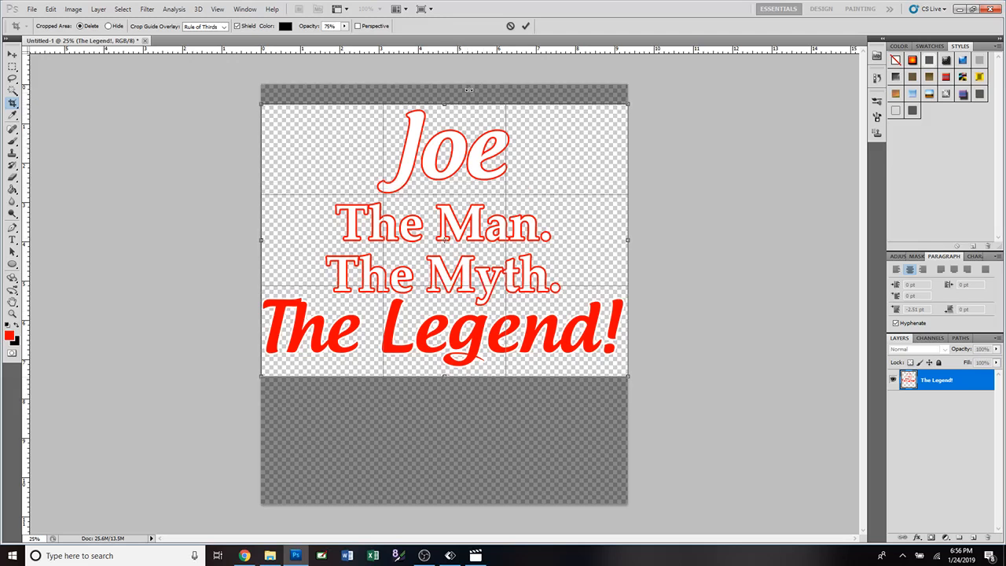
click(525, 28)
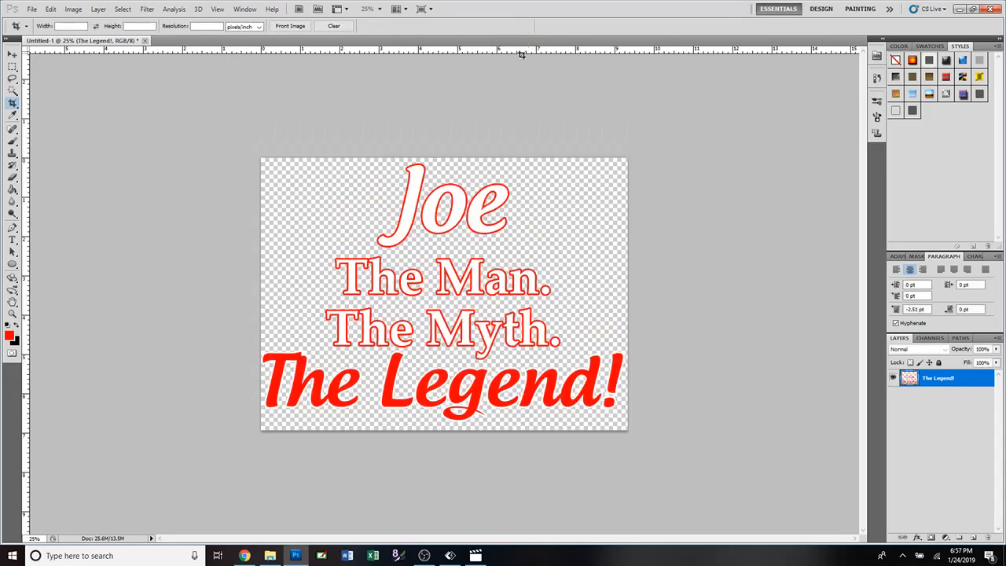
click(12, 178)
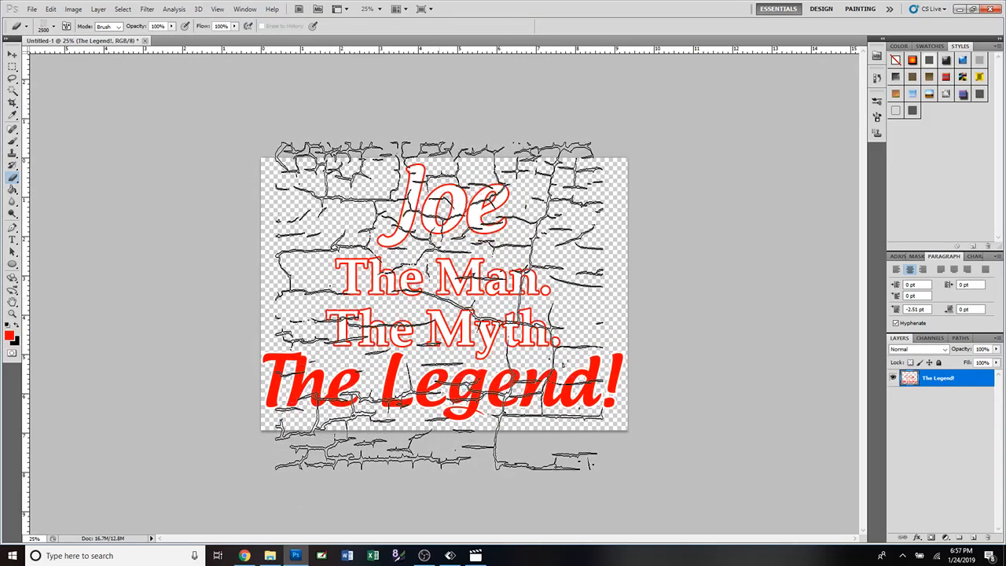
Step: In Image Size, set 350 pixels/inch and 2800 px width with Constrain Proportions on
key(v)
click(73, 8)
click(81, 95)
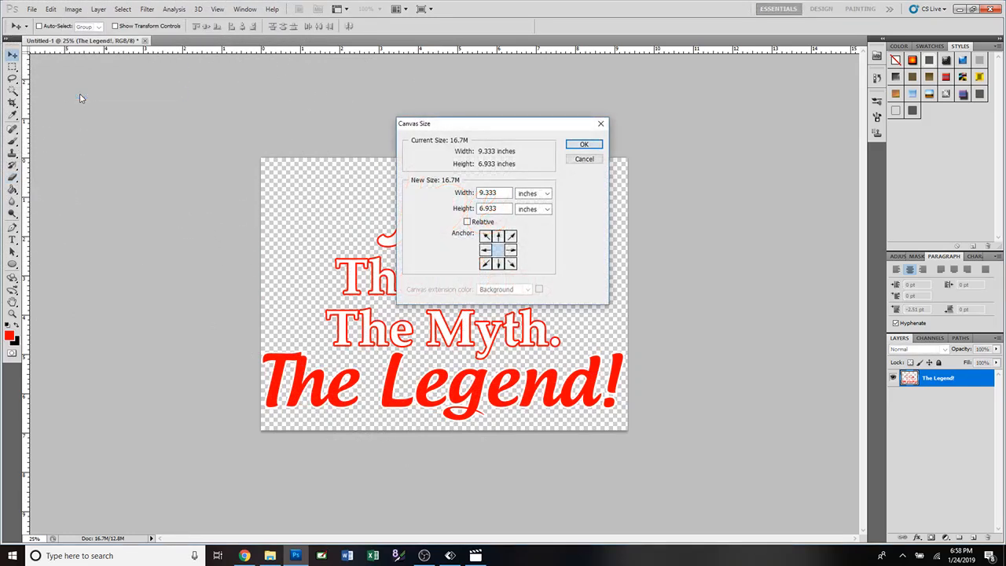
click(584, 159)
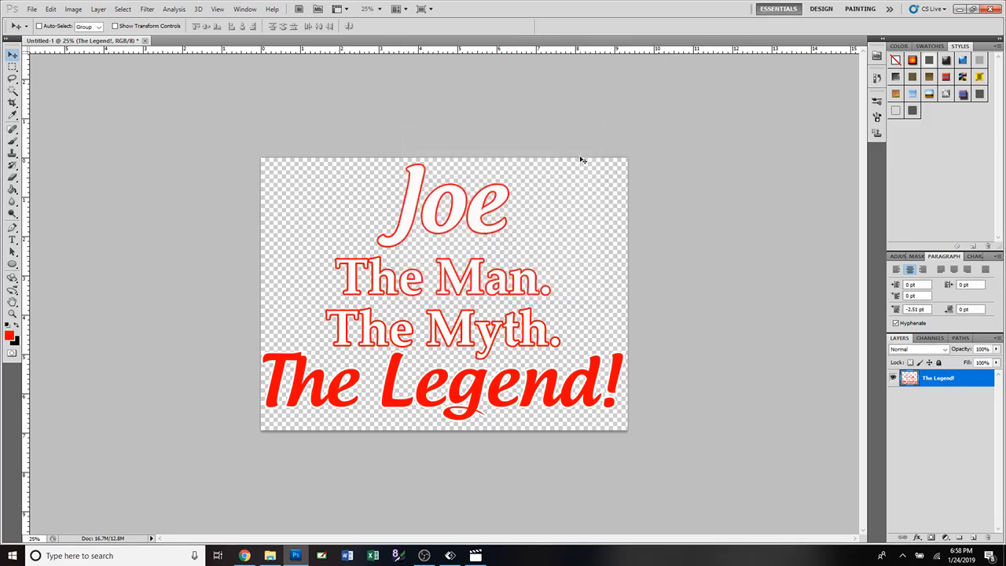
click(74, 9)
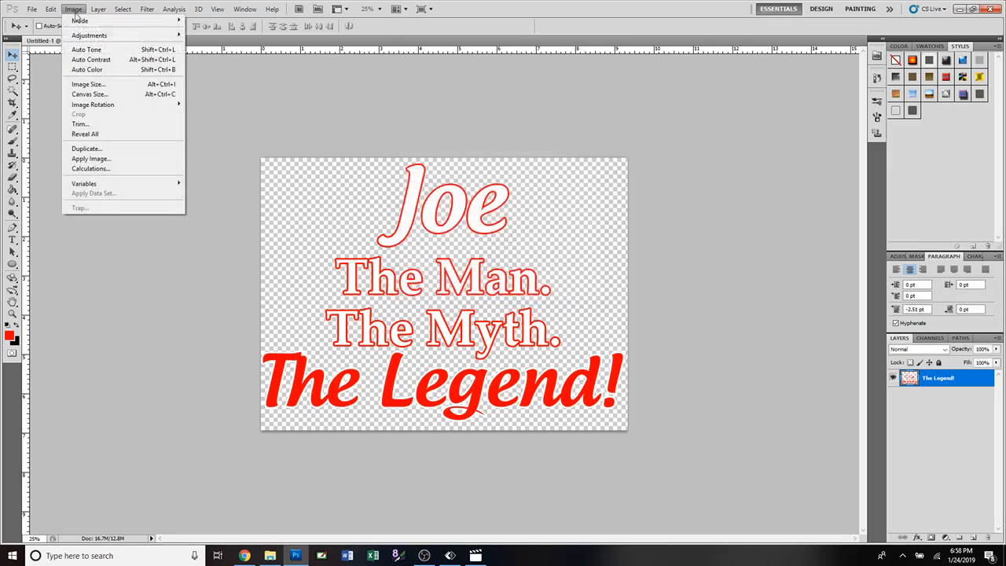
click(79, 85)
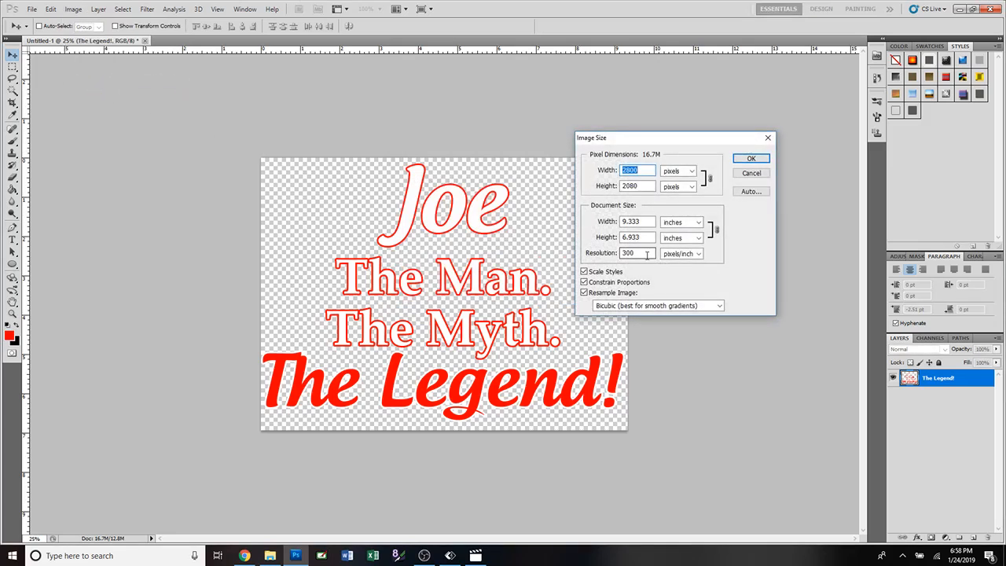
drag(646, 254, 610, 254)
text(3500)
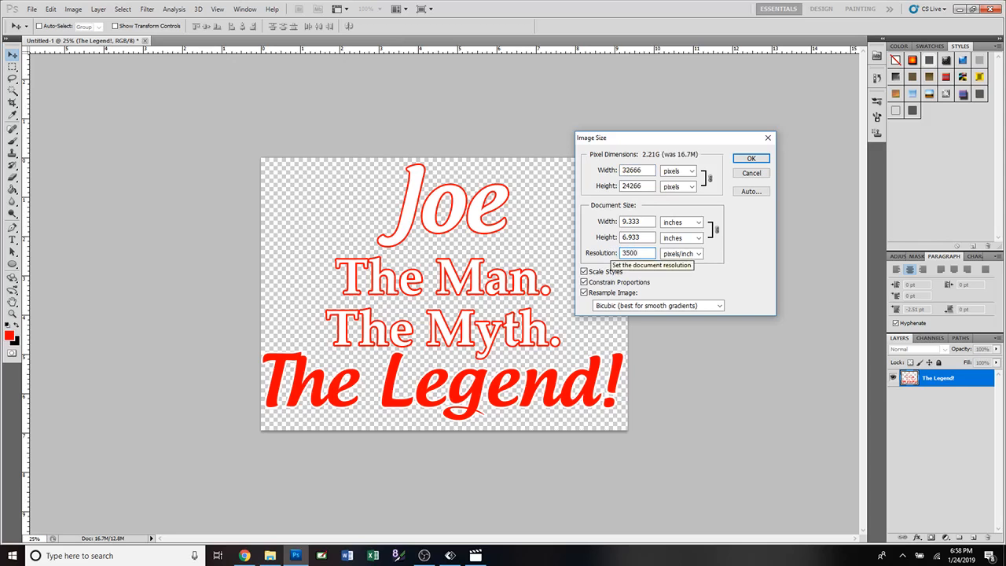
key(BackSpace)
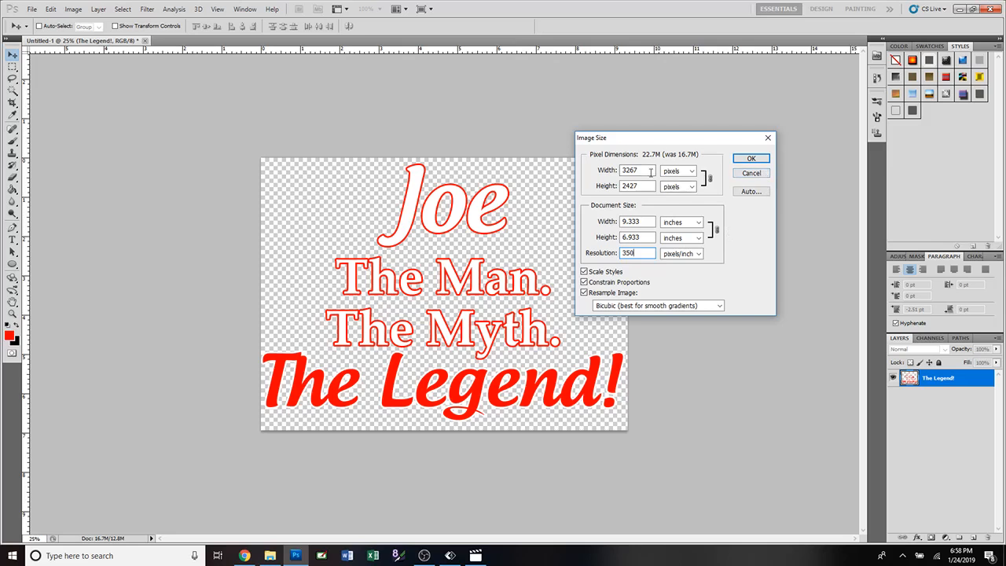
click(595, 170)
text(2800)
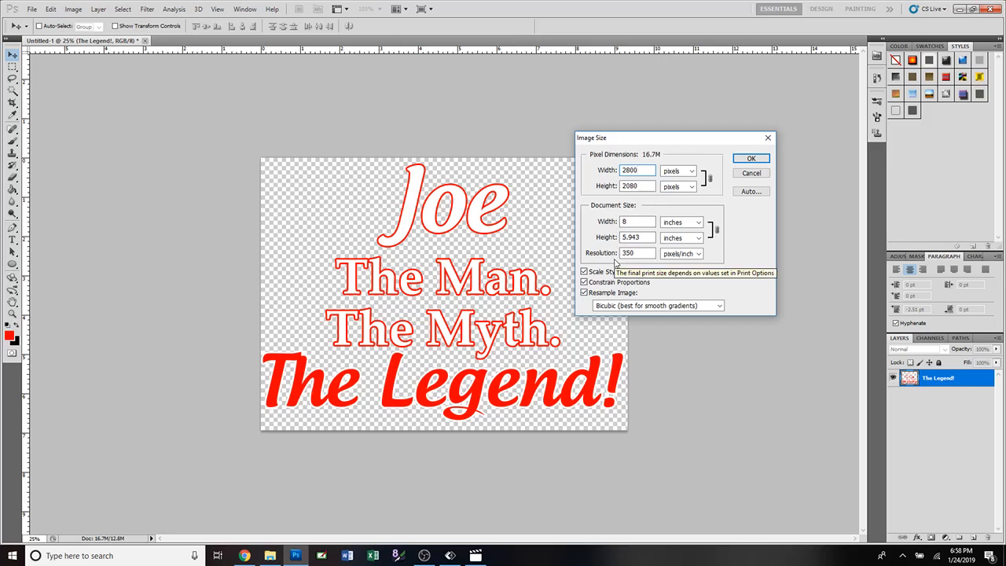
click(751, 159)
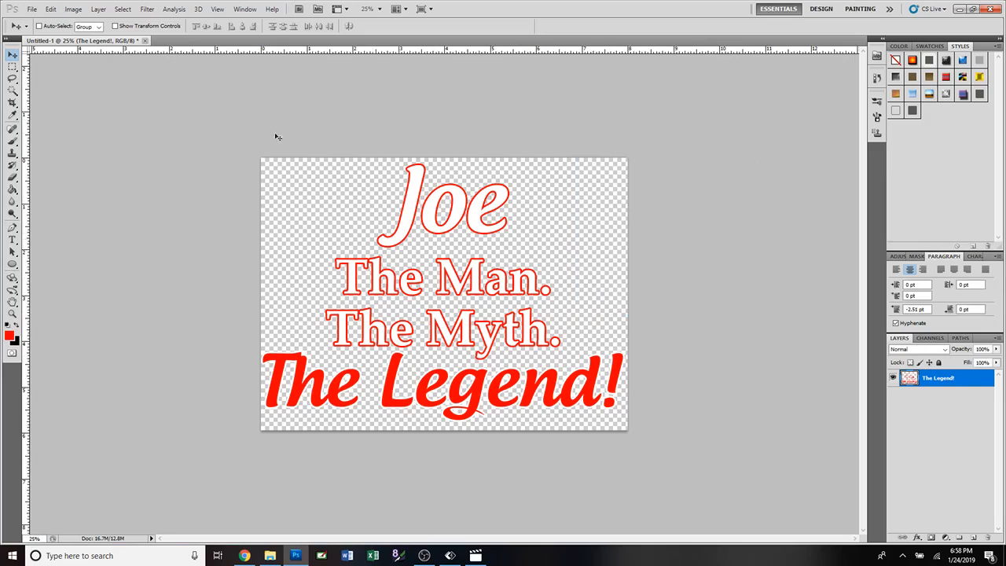
Step: Switch to the crack brush and reduce the image width to 2500 pixels (2500 × 1857)
scroll(509, 314, down, 3)
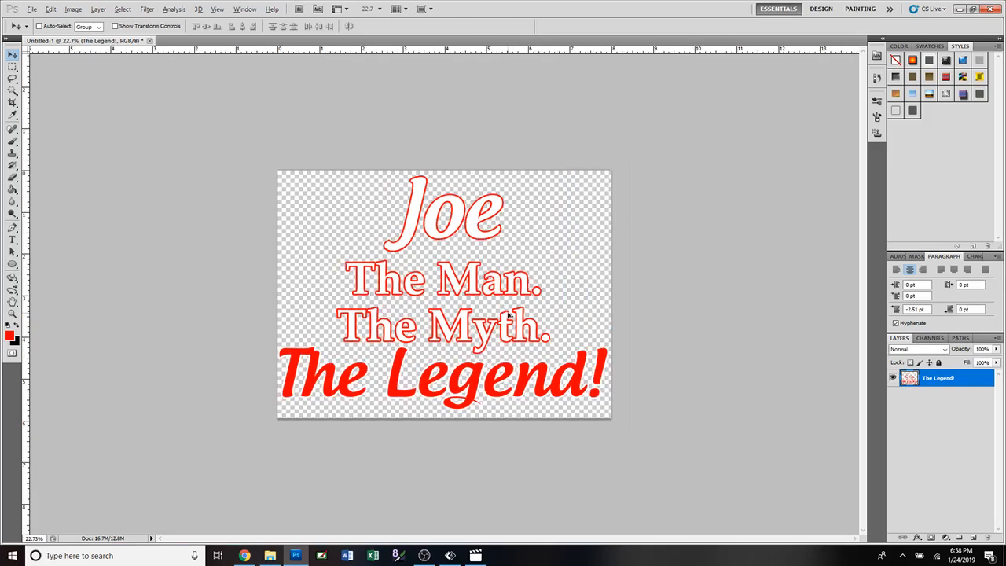
click(11, 179)
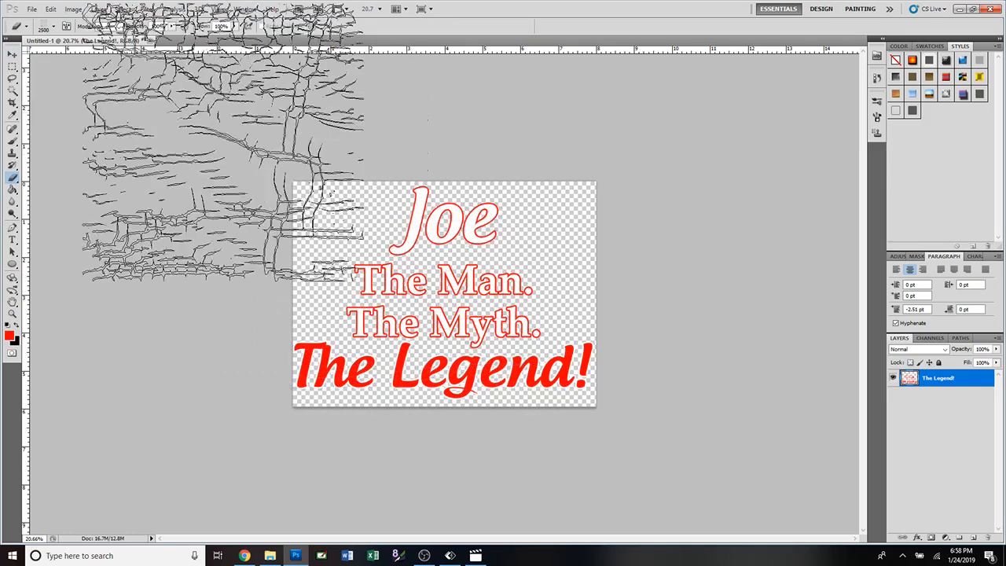
click(75, 10)
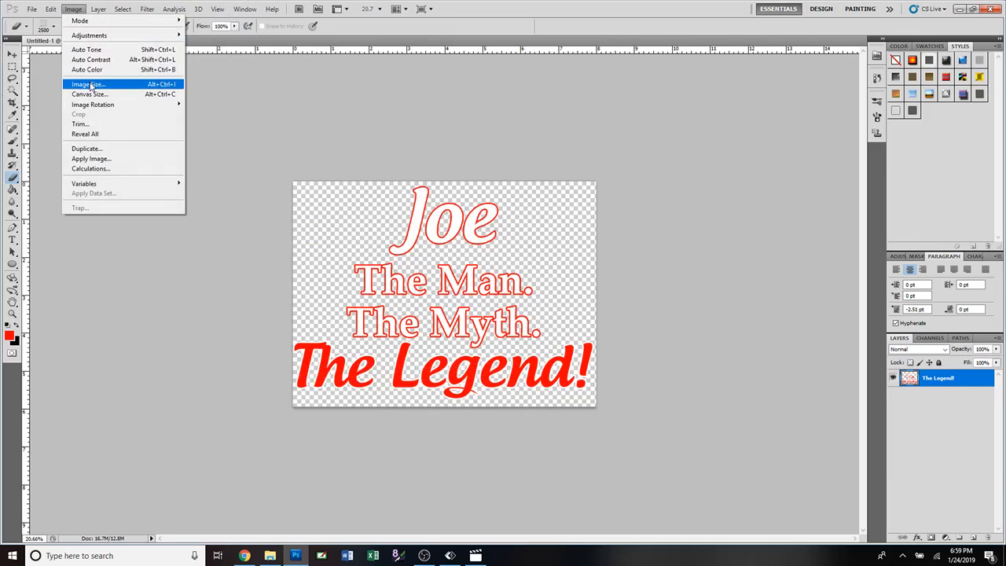
click(90, 84)
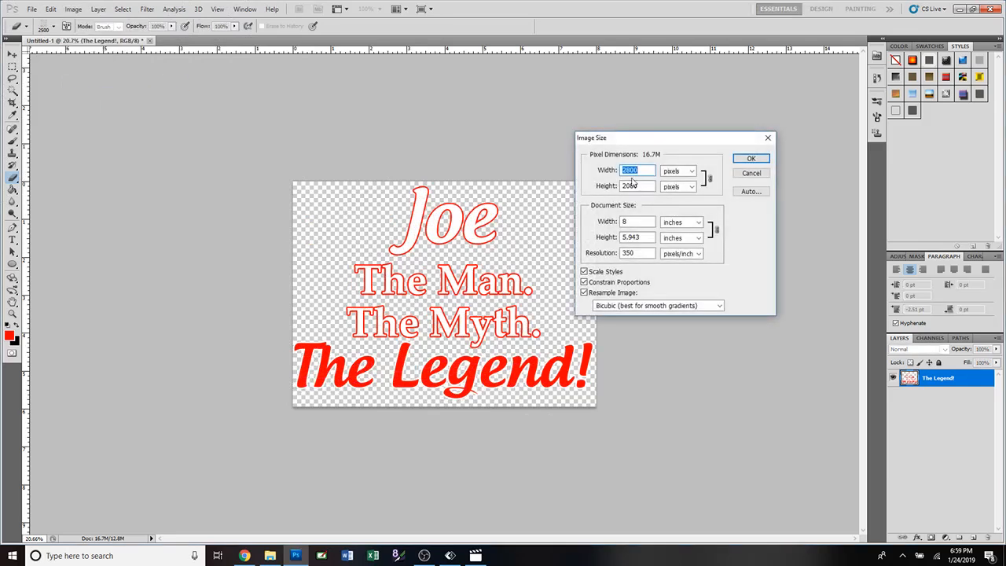
text(2500)
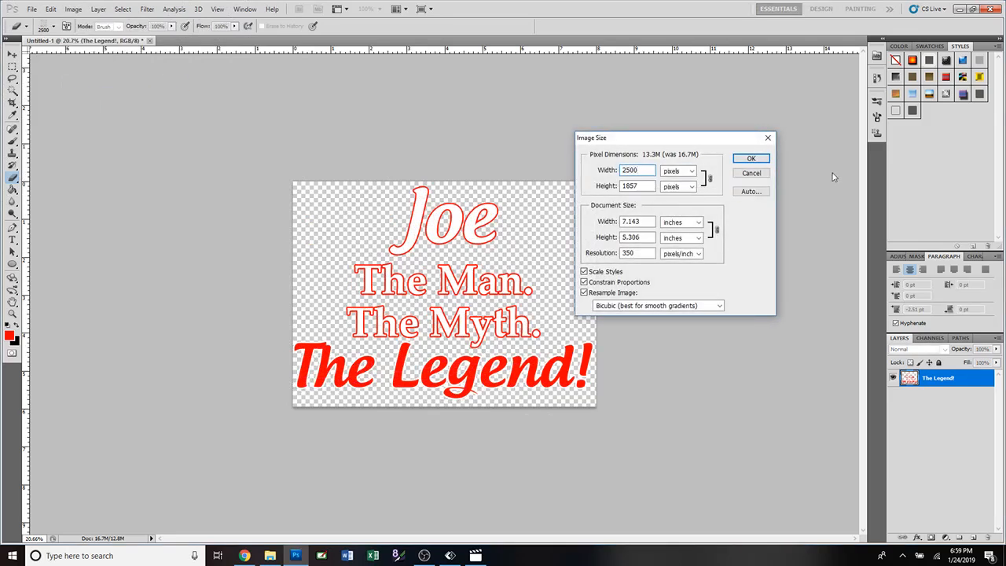
click(750, 158)
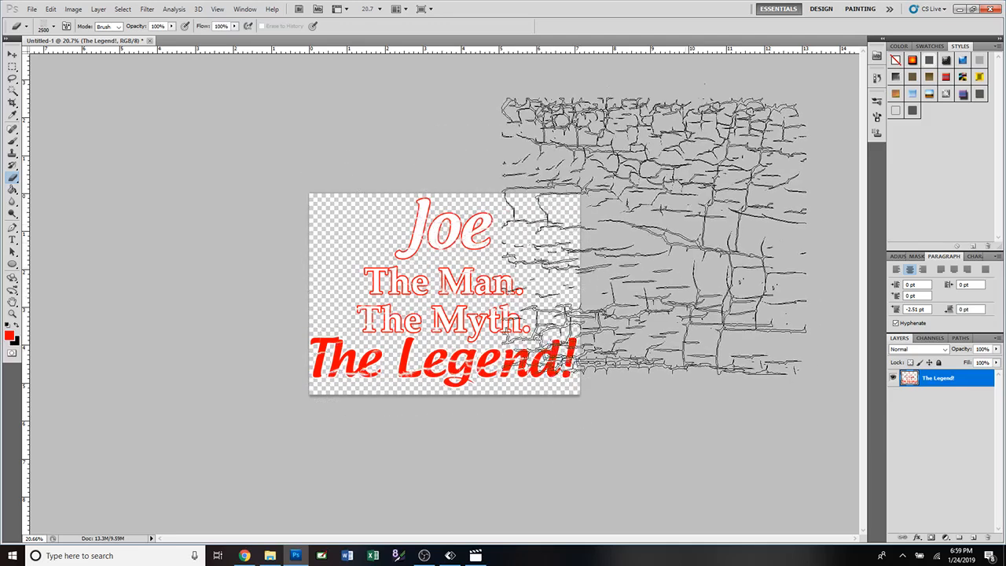
Step: Switch to the Move tool and zoom in to inspect the cracked lettering
click(13, 54)
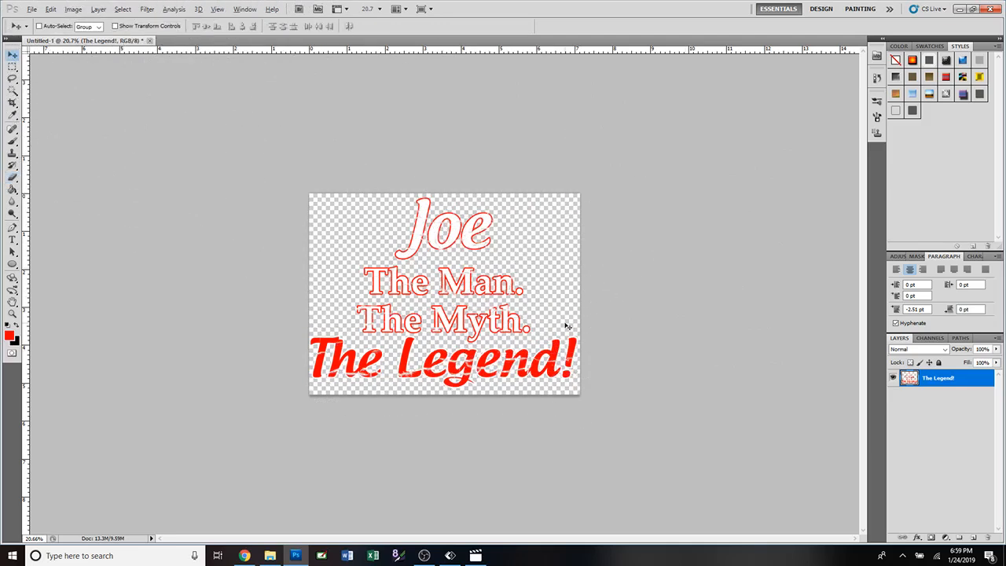
scroll(566, 325, up, 5)
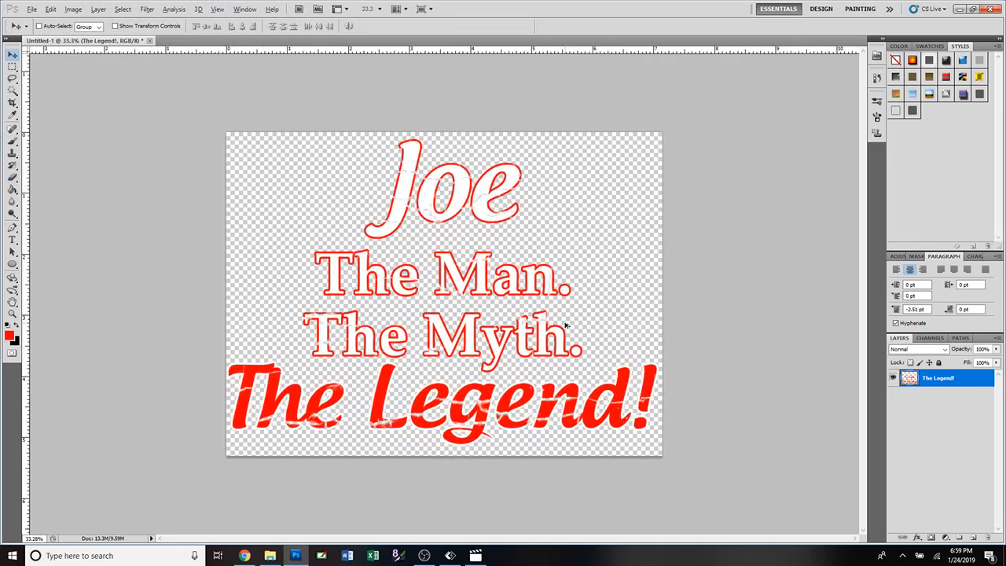
scroll(566, 326, up, 1)
key(alt)
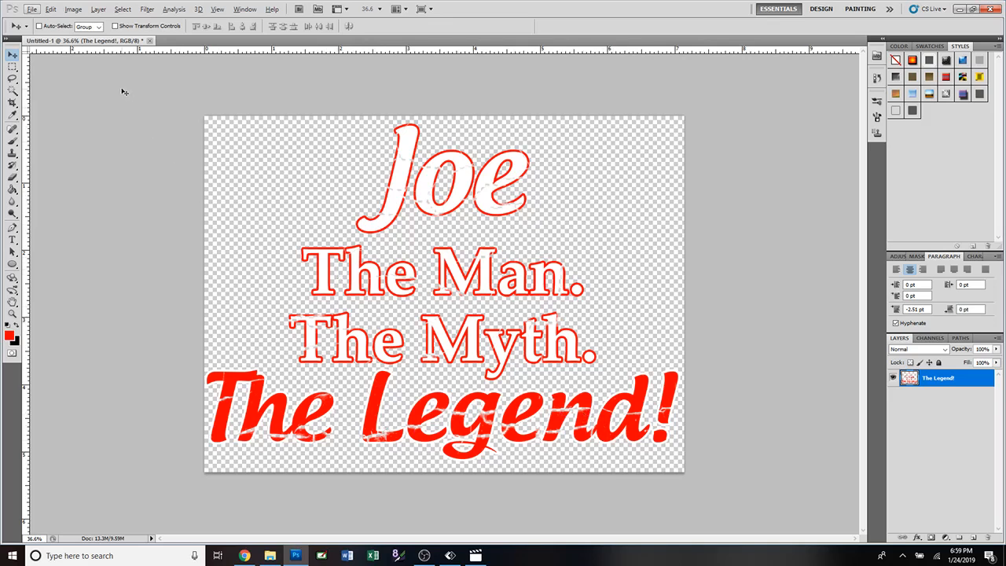
Step: Create a new layer named Background and drag it beneath The Legend! layer
click(97, 9)
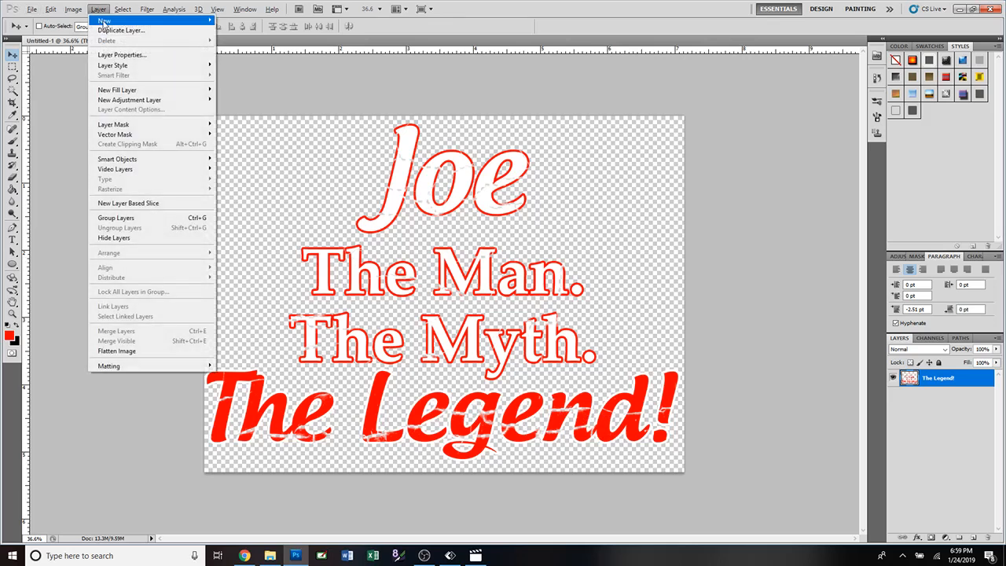
mouse_move(103, 20)
click(230, 21)
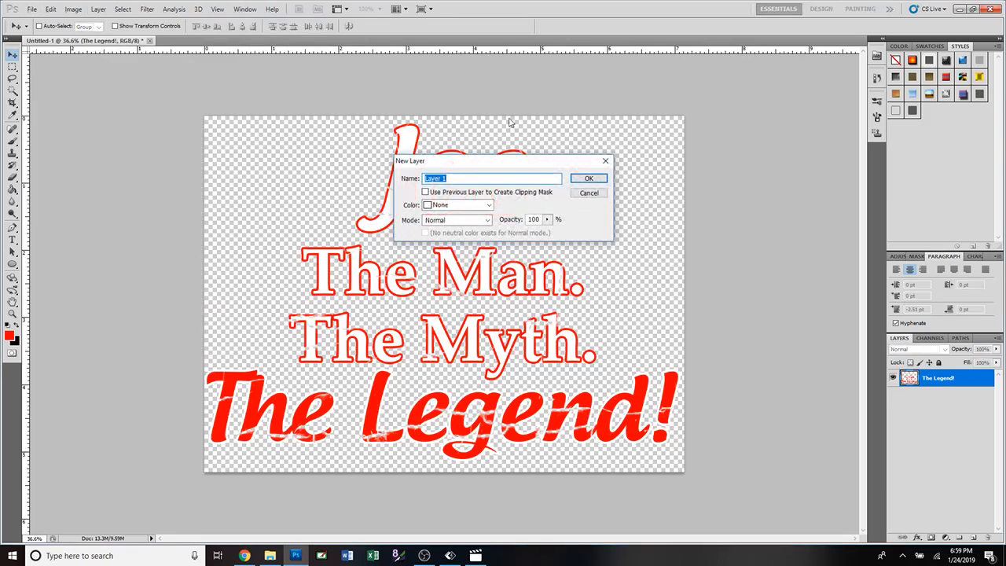
text(Background)
key(Return)
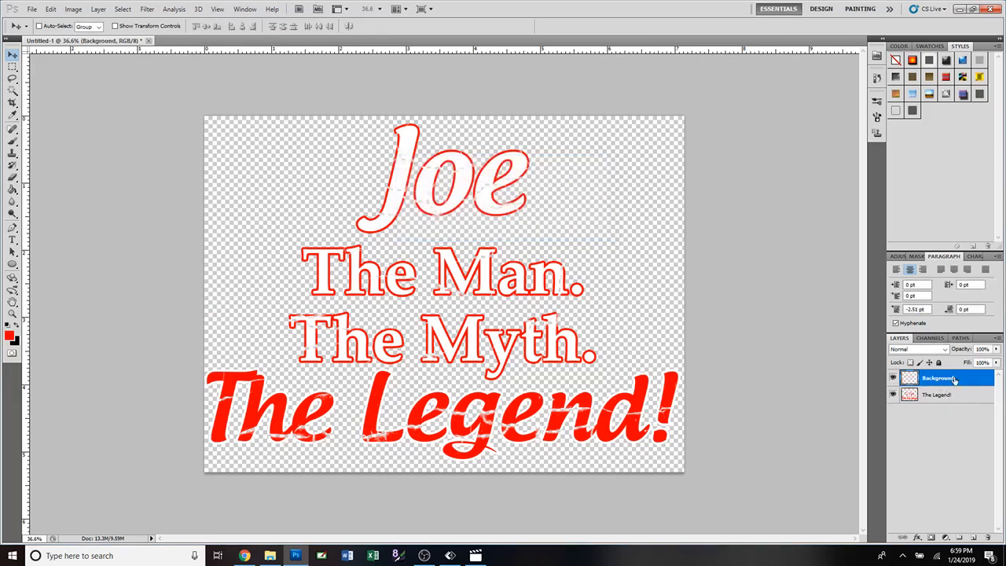
drag(954, 379, 954, 399)
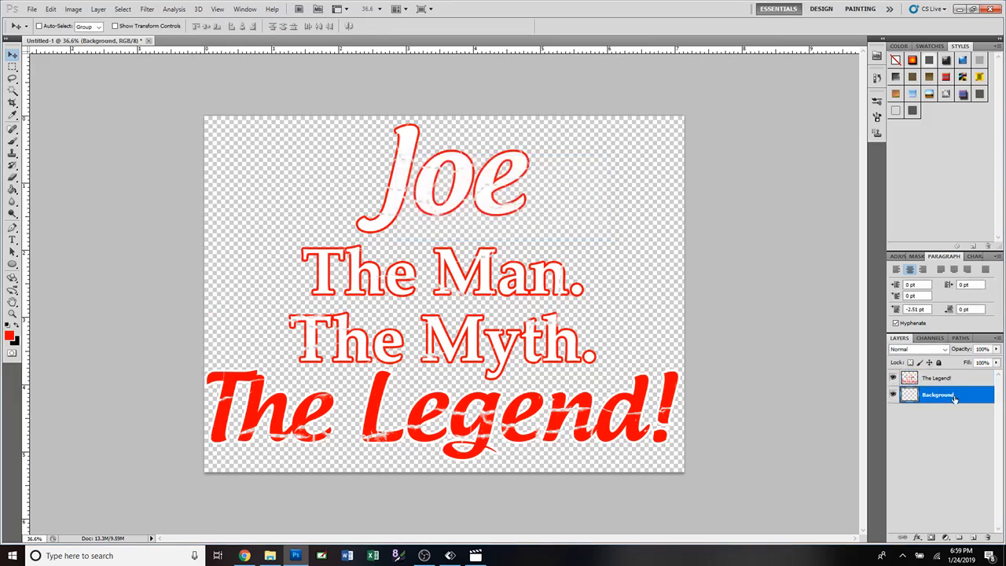
Step: Fill the Background layer with yellow using the Paint Bucket
click(9, 336)
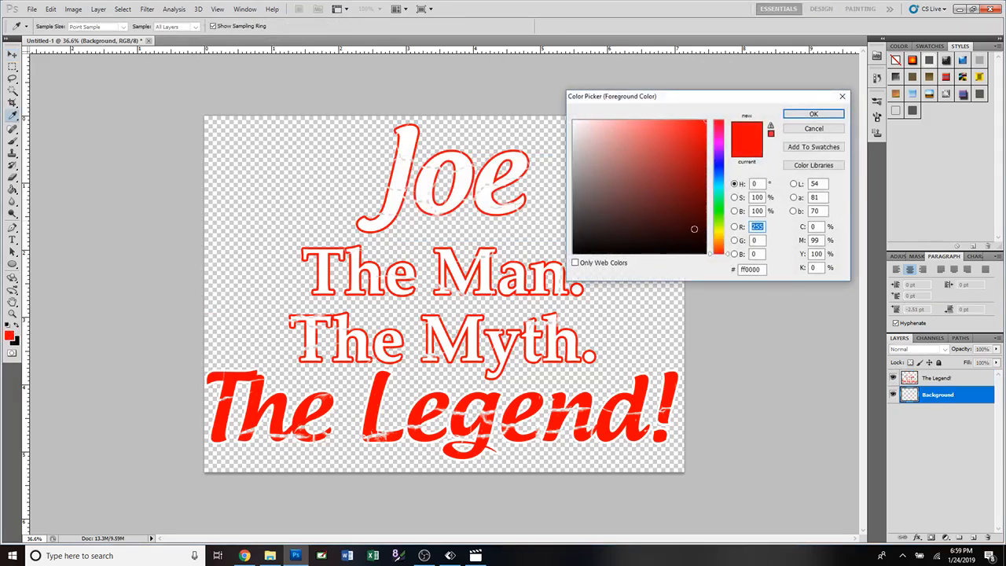
click(717, 232)
click(814, 115)
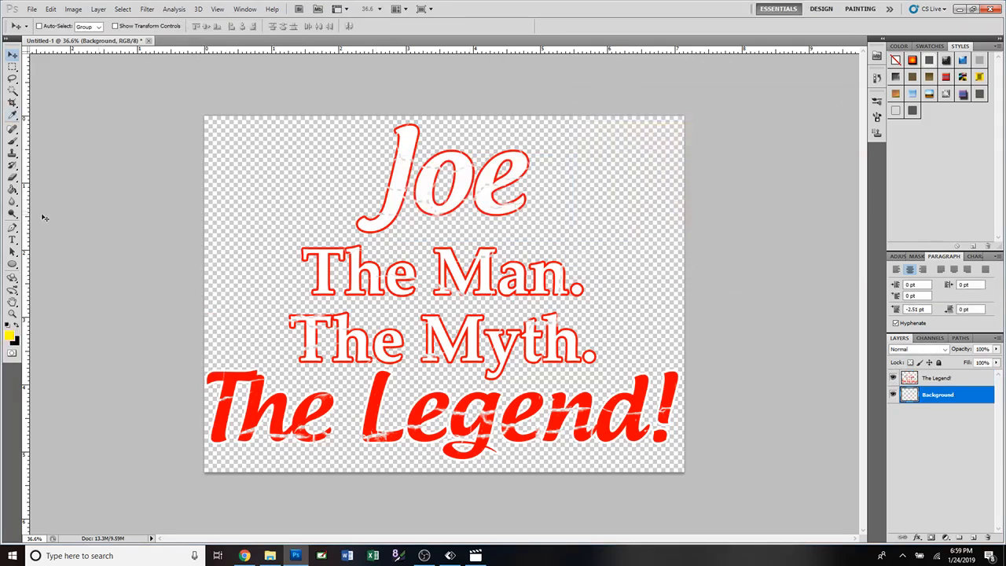
click(12, 189)
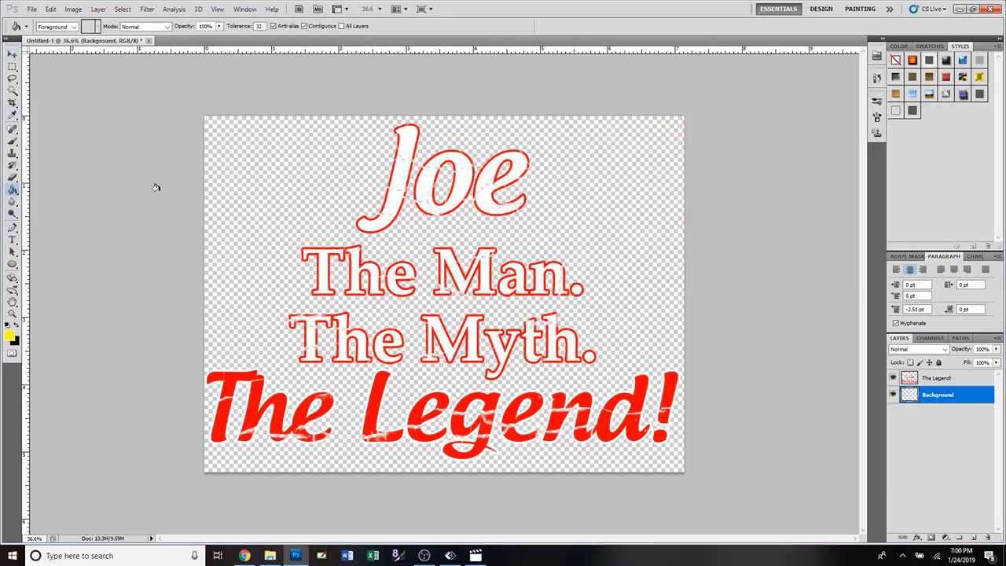
click(301, 200)
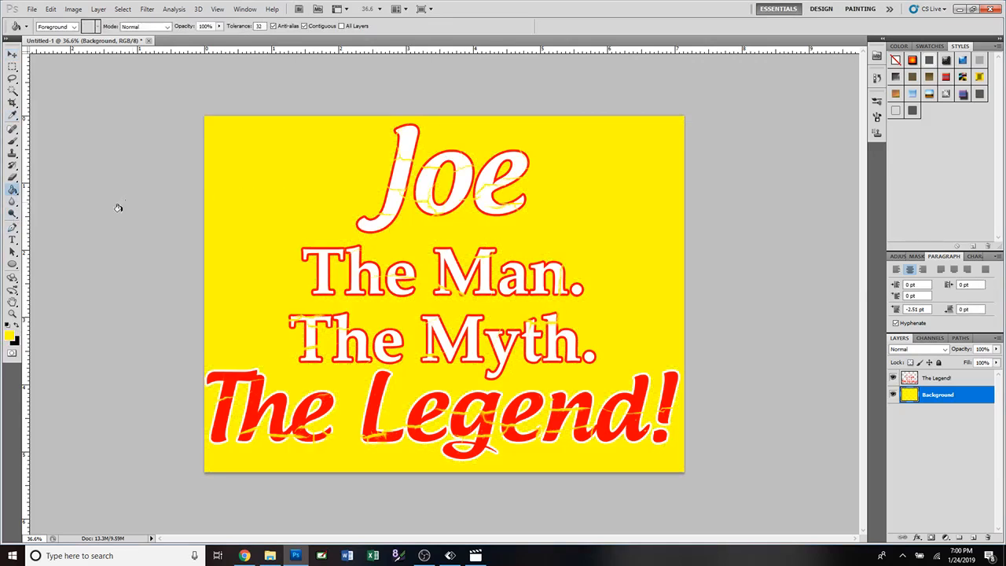
Step: Refill the Background layer with blue instead, then clear the blue fill
click(10, 336)
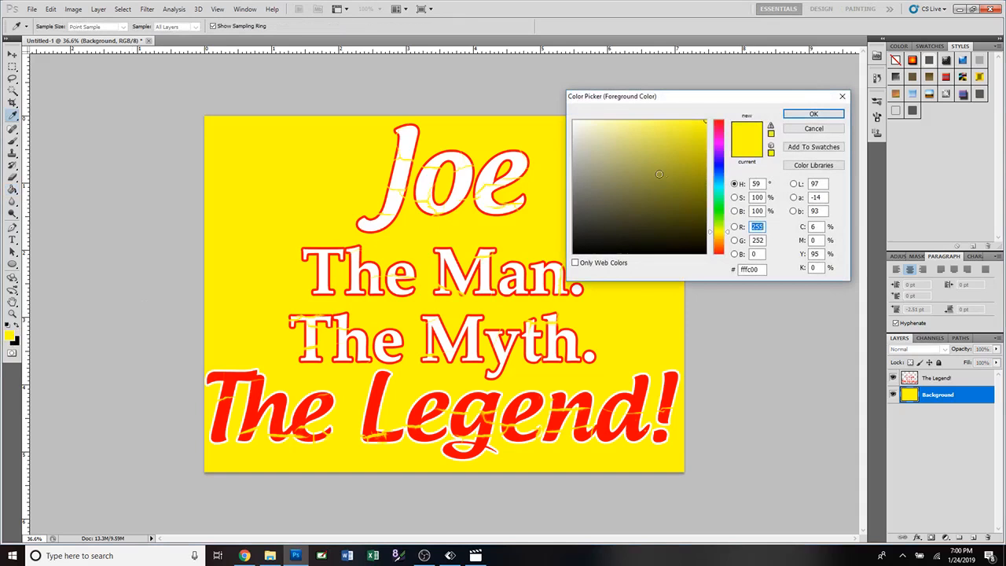
click(718, 167)
click(797, 116)
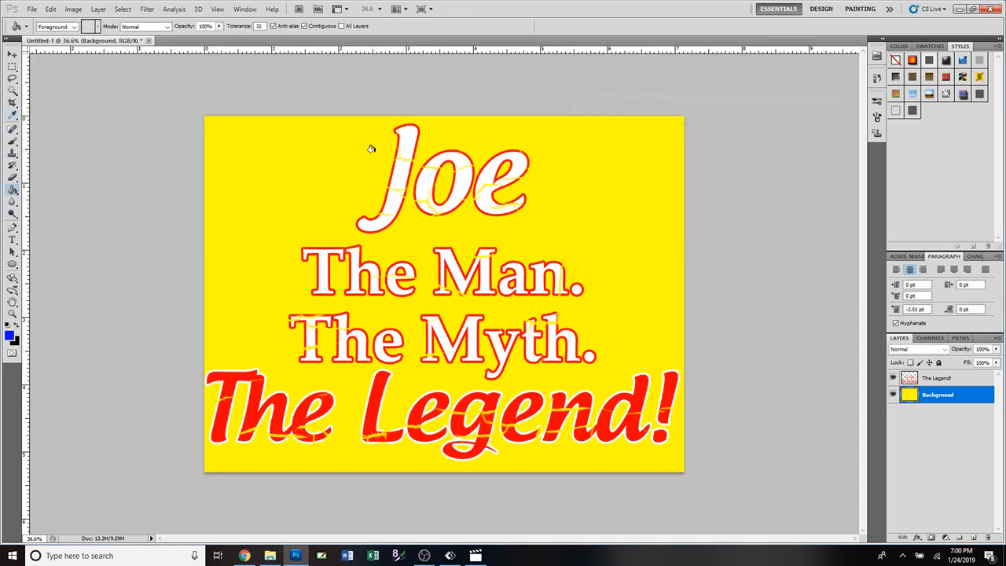
click(329, 169)
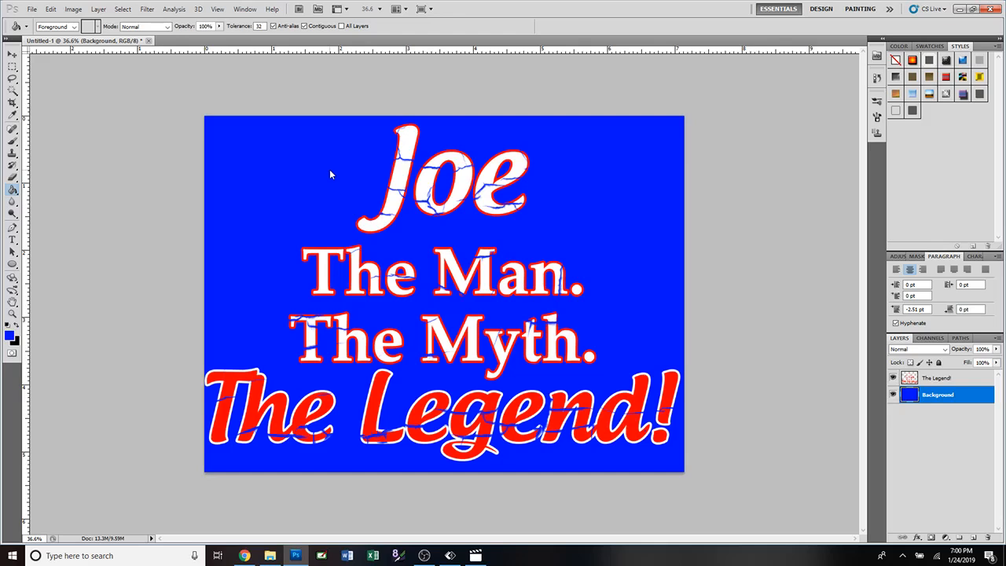
click(313, 128)
Step: Undo the recent edits and create a new layer named Background
key(ctrl+alt+z)
key(ctrl+alt+z)
key(ctrl+alt+z)
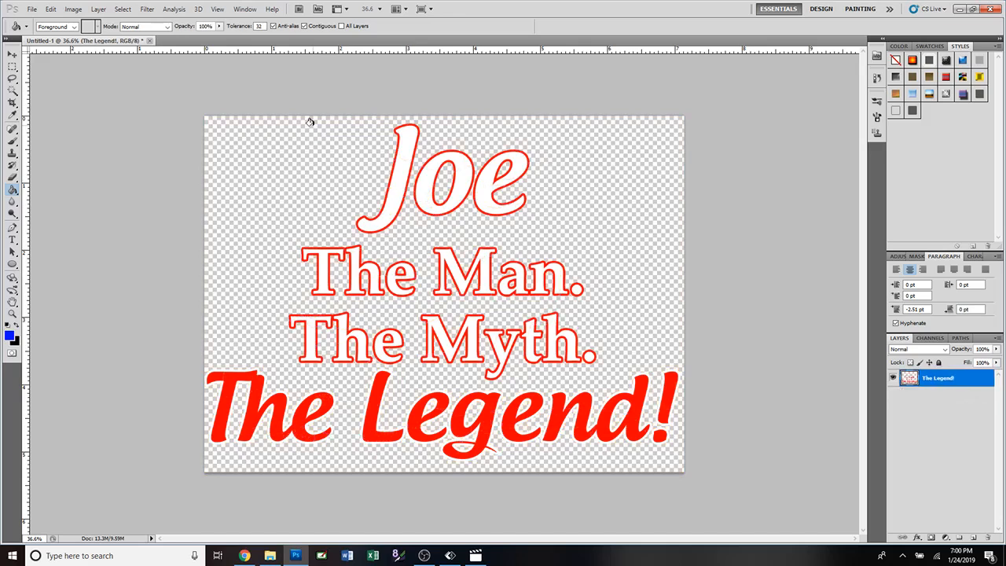
click(98, 9)
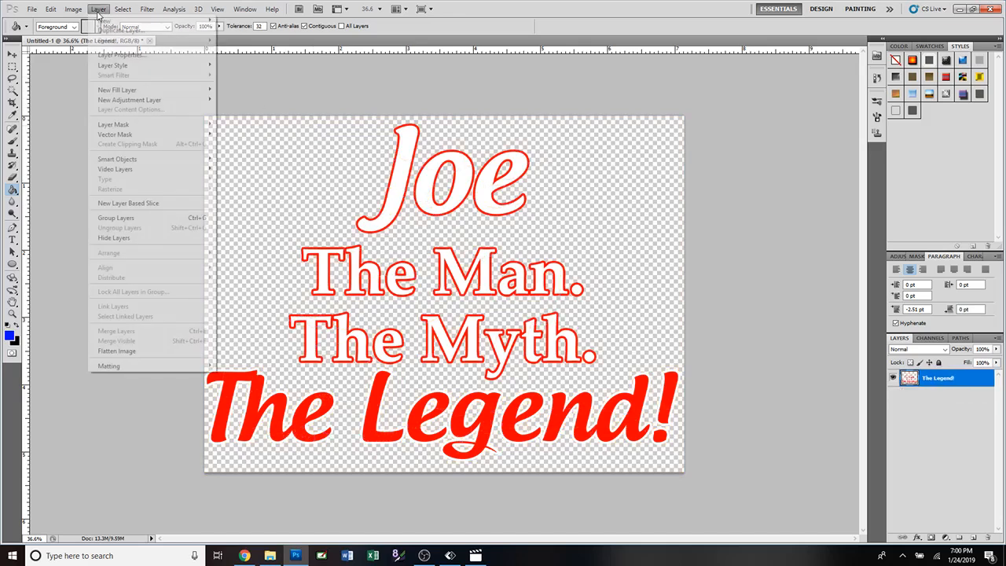
mouse_move(100, 24)
click(253, 23)
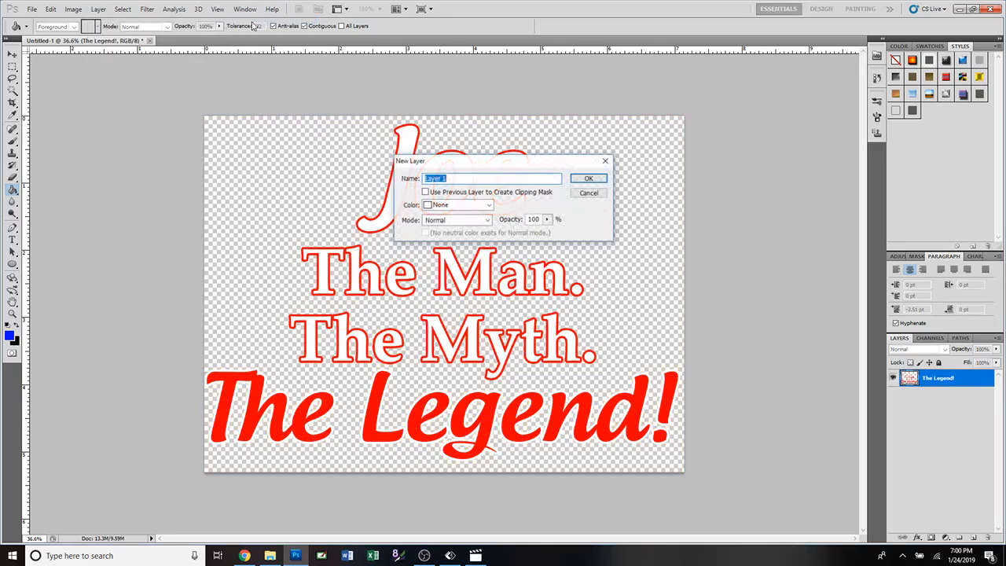
text(Background)
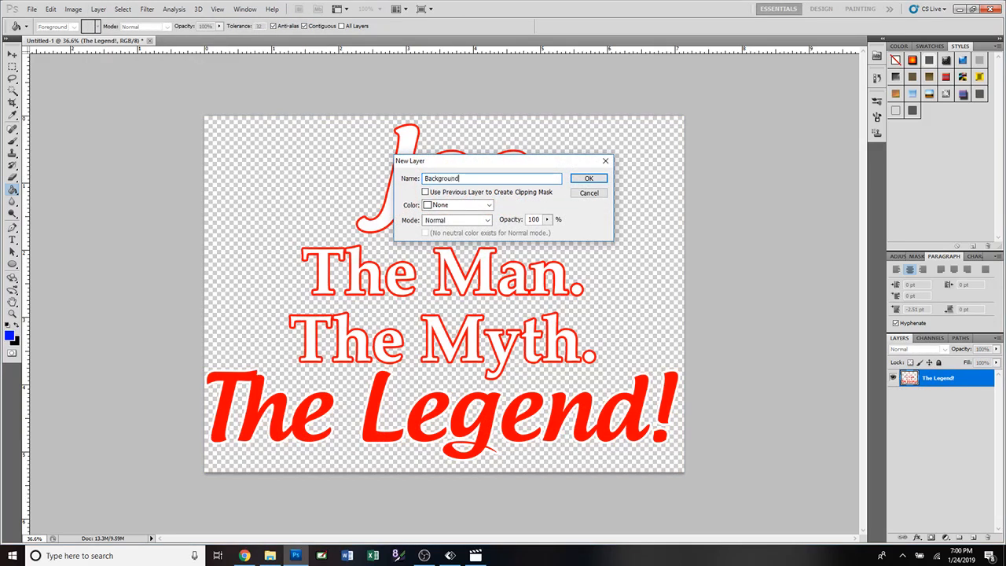
key(Return)
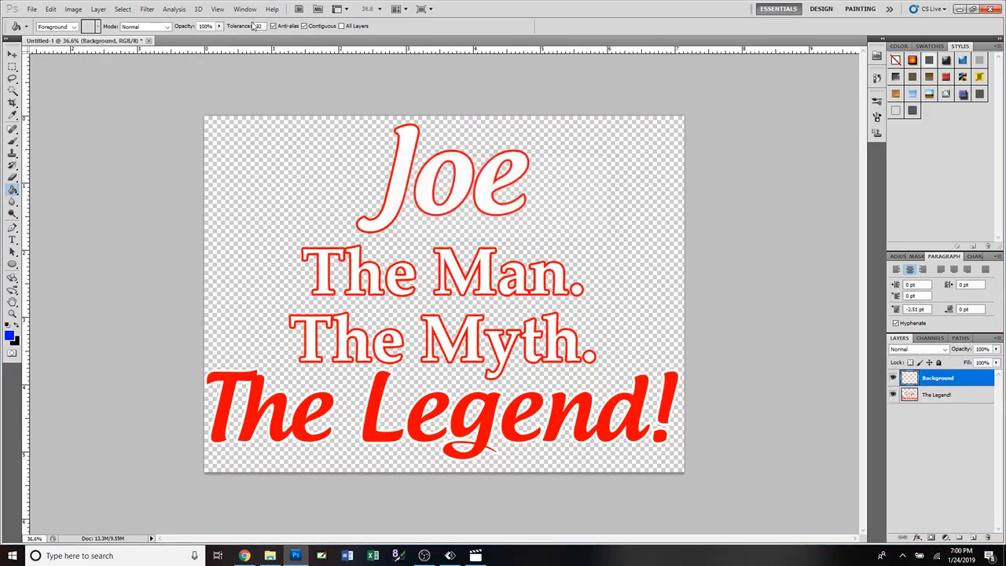
Step: Move Background beneath The Legend!, fill it blue, and reselect The Legend! layer
drag(952, 381, 952, 397)
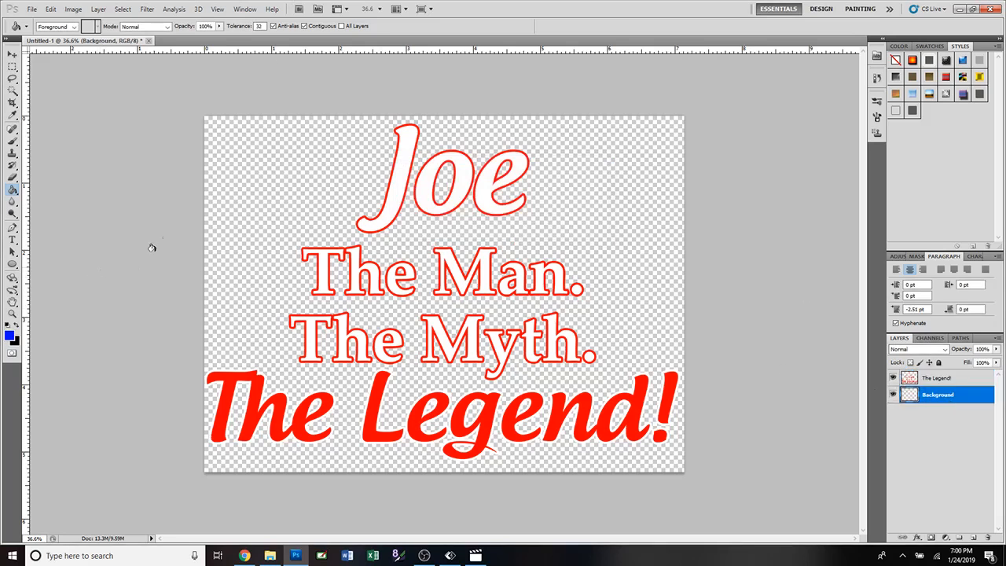
click(224, 219)
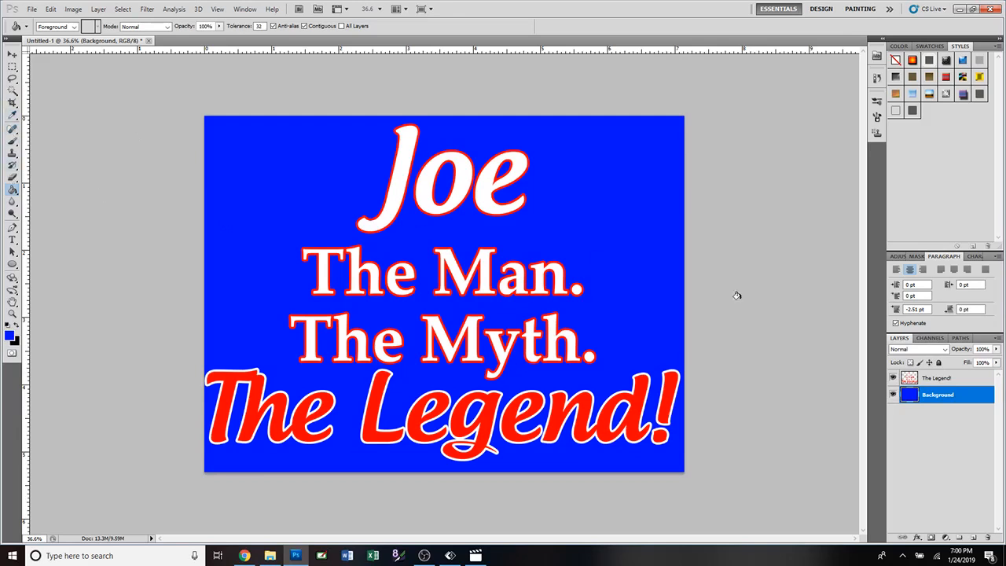
click(947, 379)
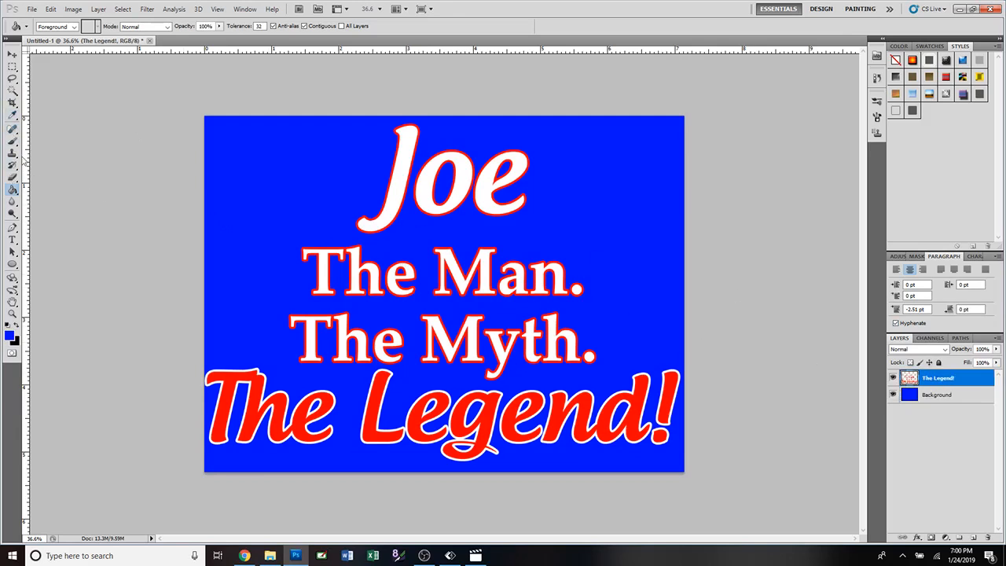
Step: Erase crack patterns across the left and right of the lettering with a 2500 px crack eraser tip
click(14, 180)
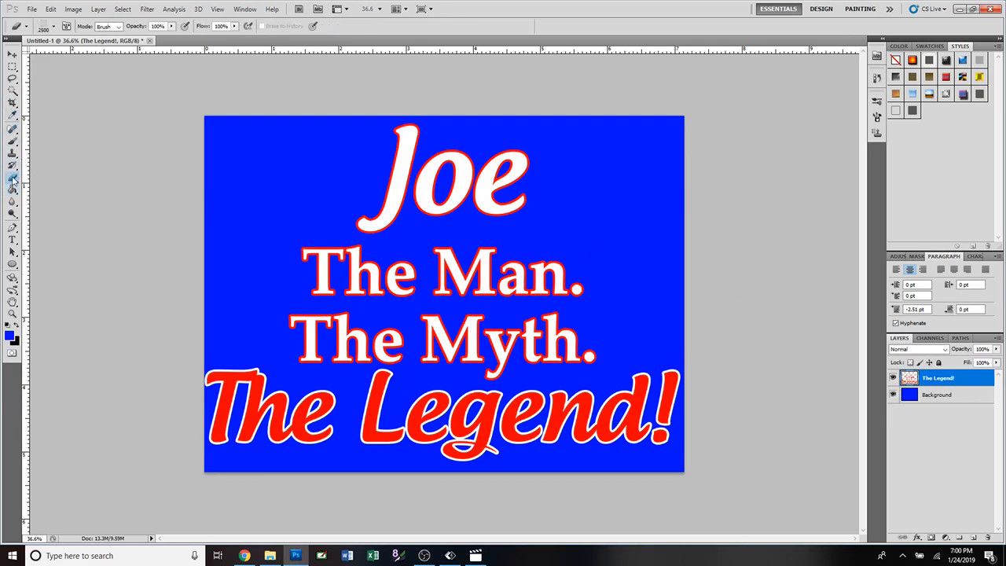
click(52, 27)
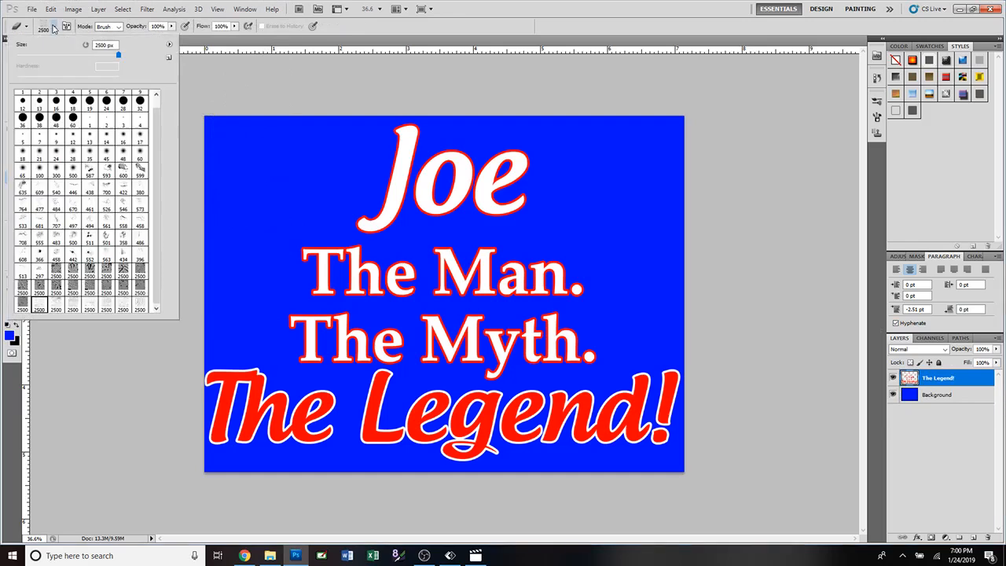
click(56, 308)
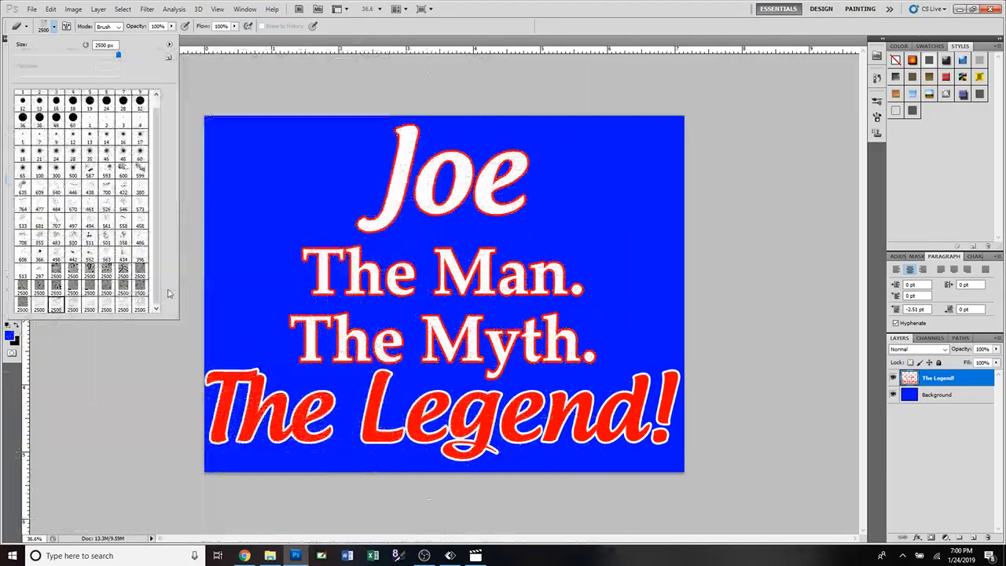
click(72, 307)
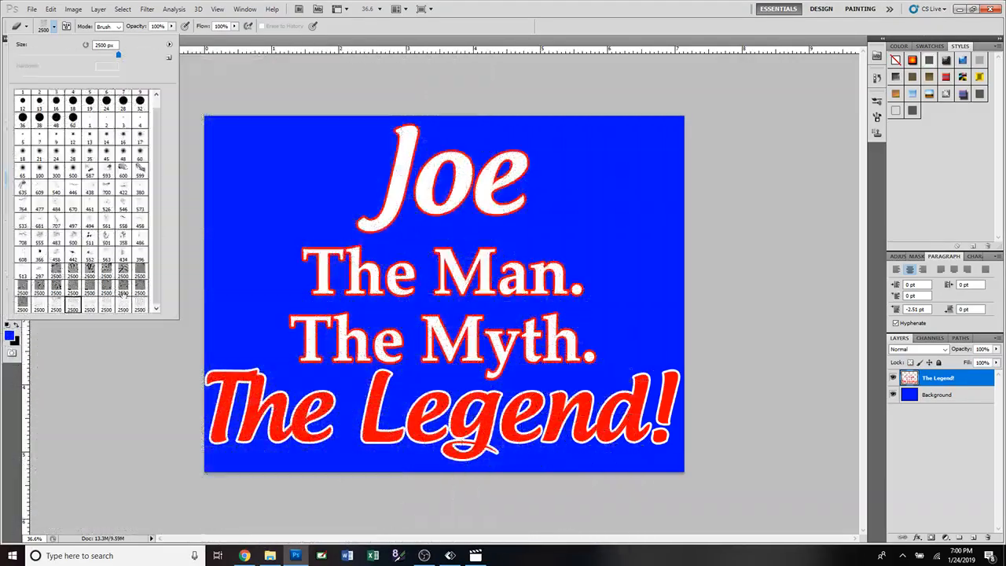
click(89, 307)
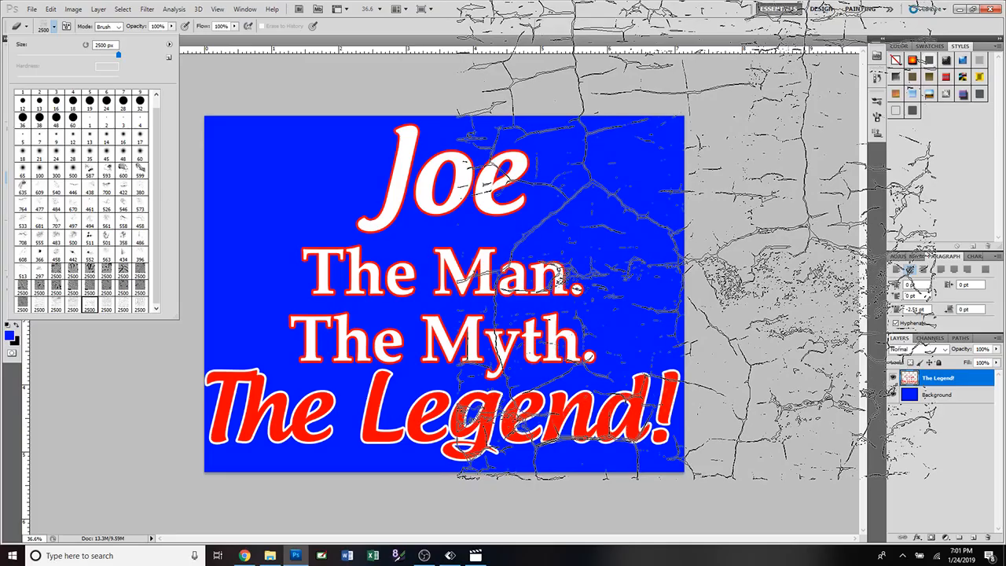
click(676, 244)
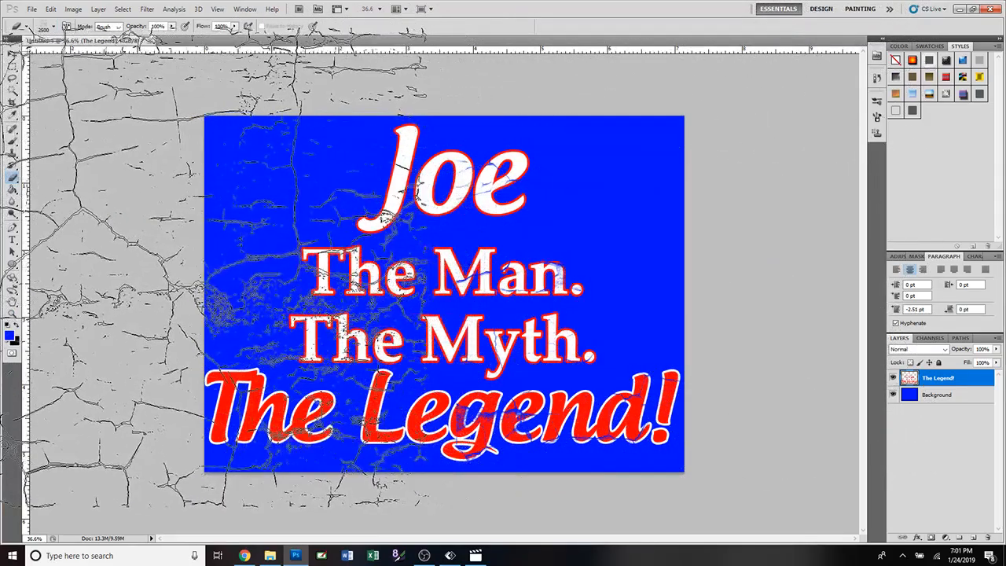
click(229, 260)
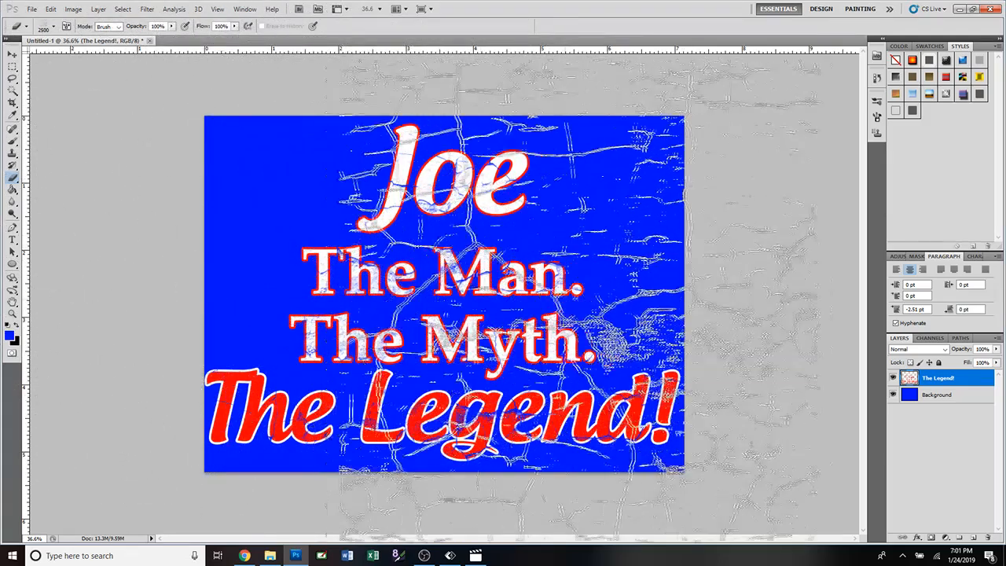
click(12, 54)
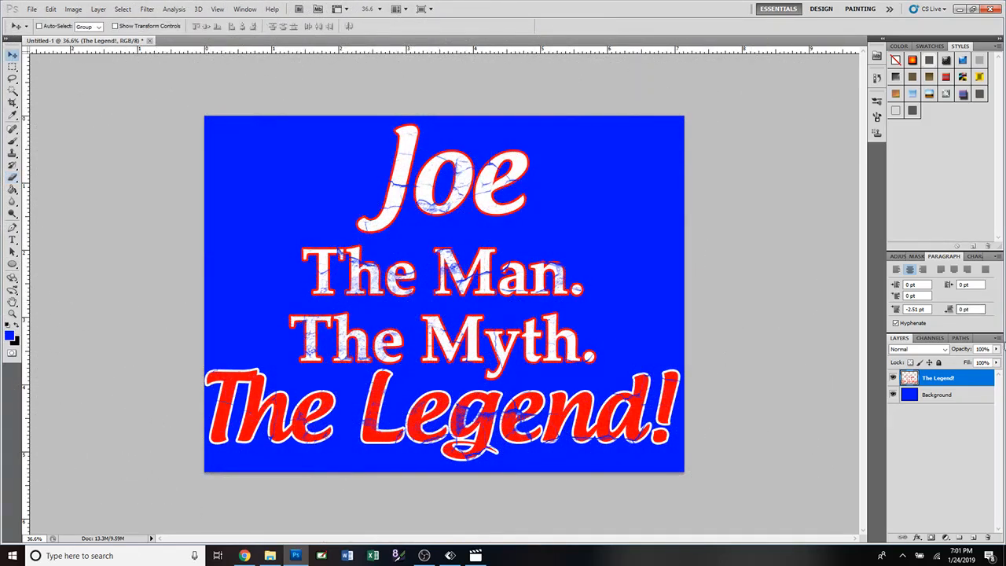
Step: Select the Brush tool with the 16 px hard round tip
click(996, 350)
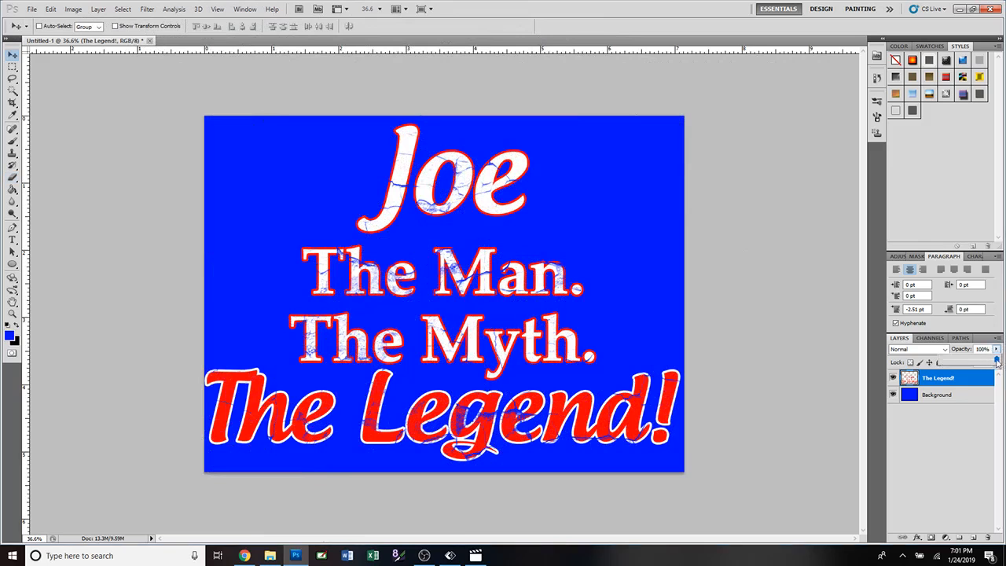
click(13, 142)
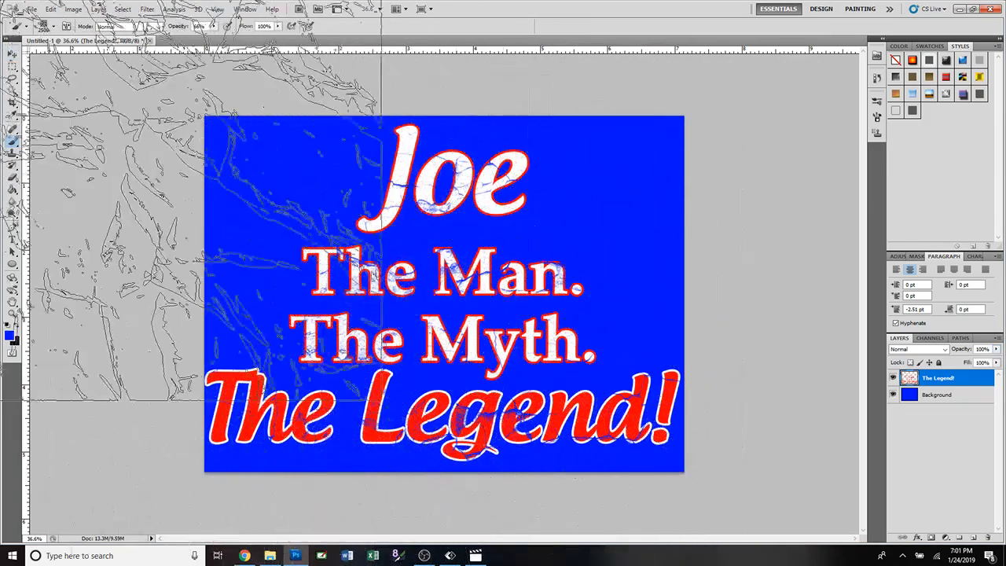
click(54, 26)
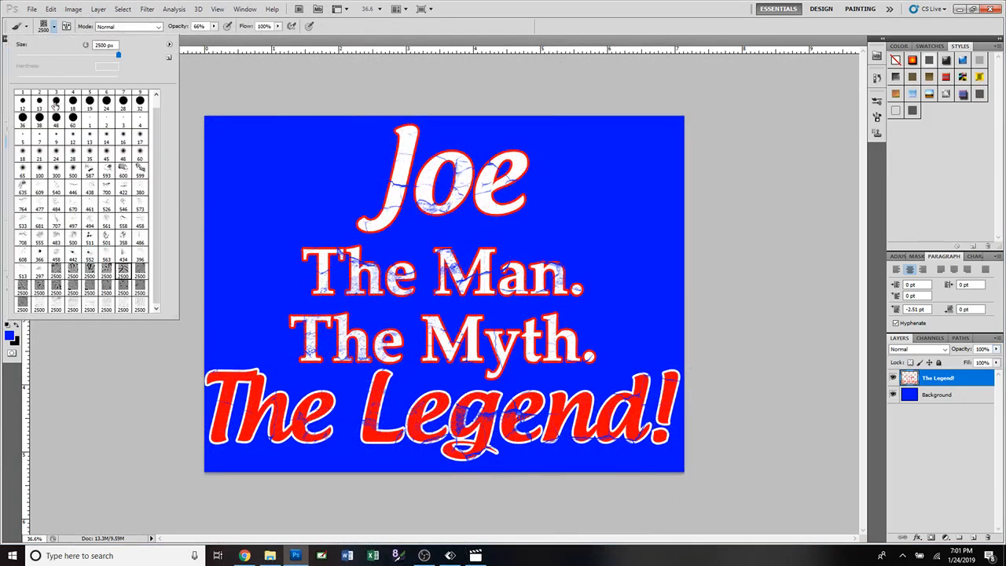
click(56, 101)
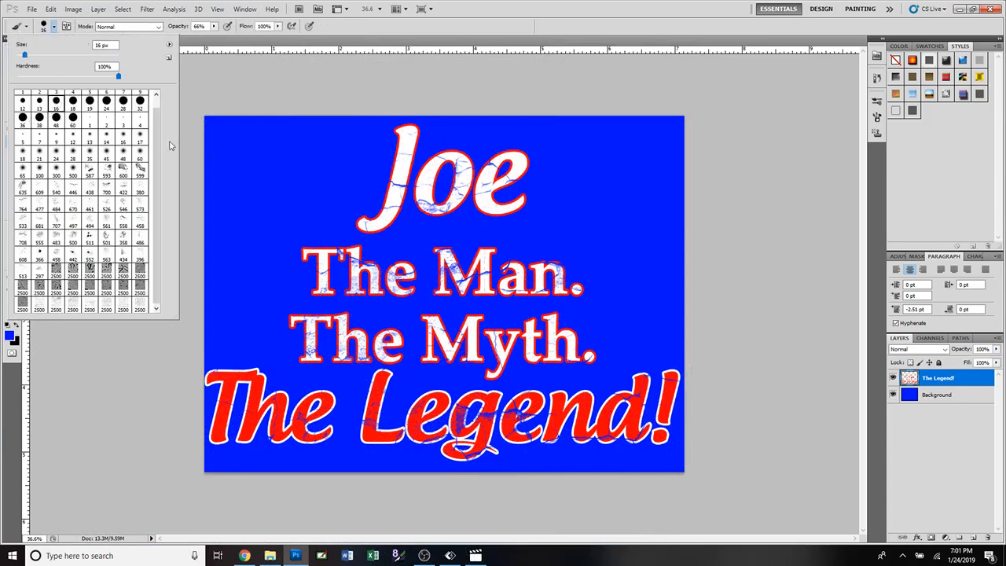
scroll(613, 346, up, 3)
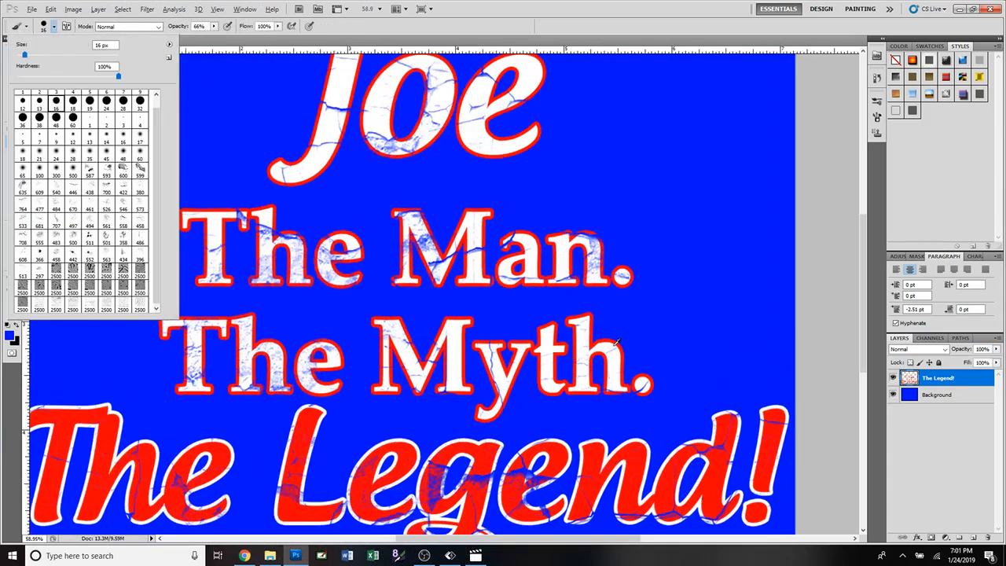
scroll(616, 341, down, 2)
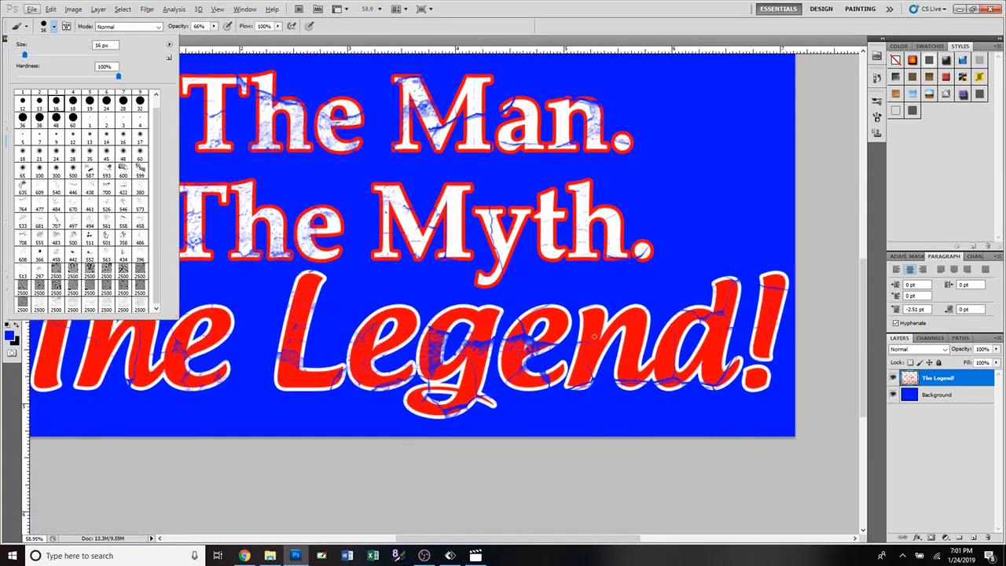
click(559, 321)
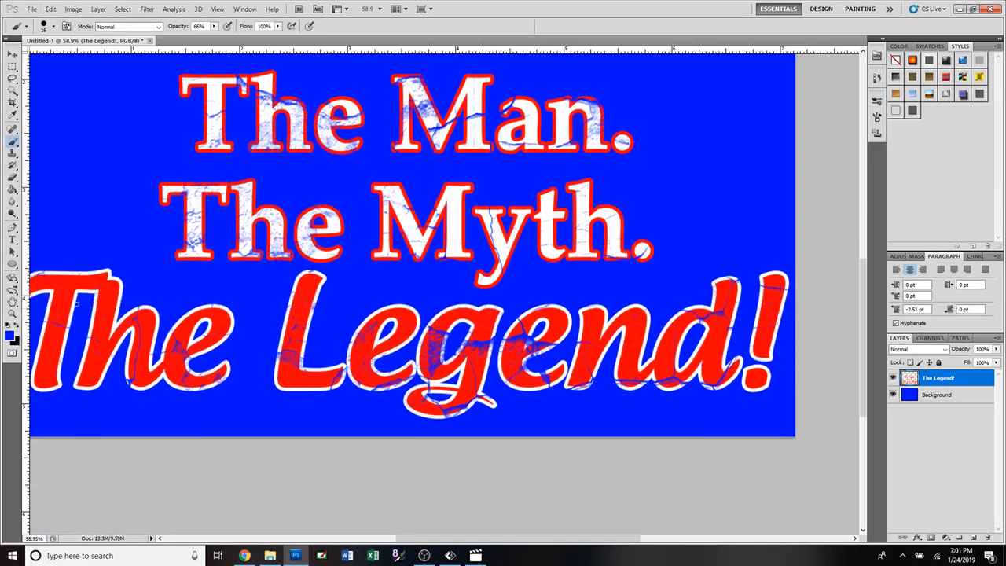
Step: Sample the red of the Legend lettering with the Eyedropper as the brush colour
click(12, 116)
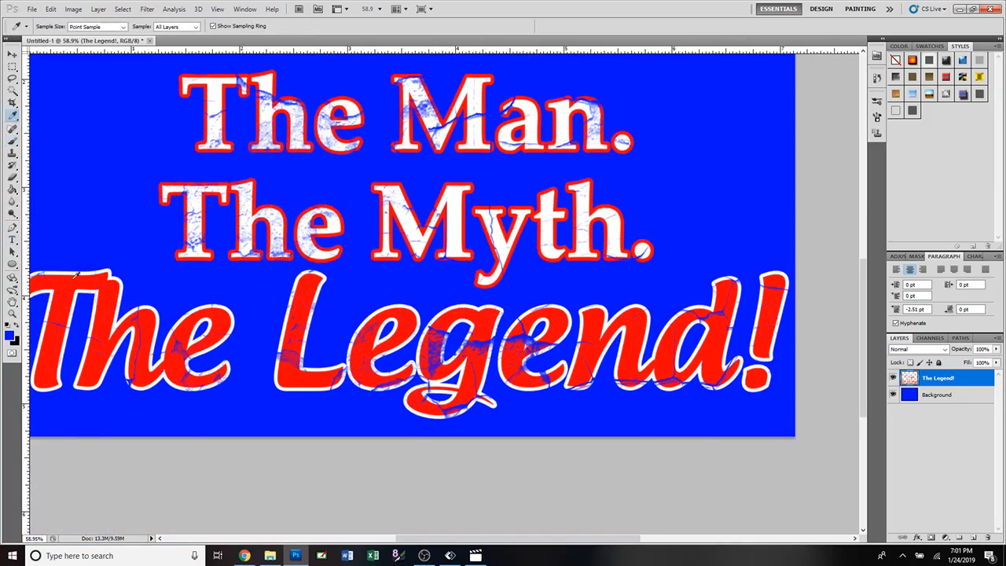
click(527, 312)
click(12, 143)
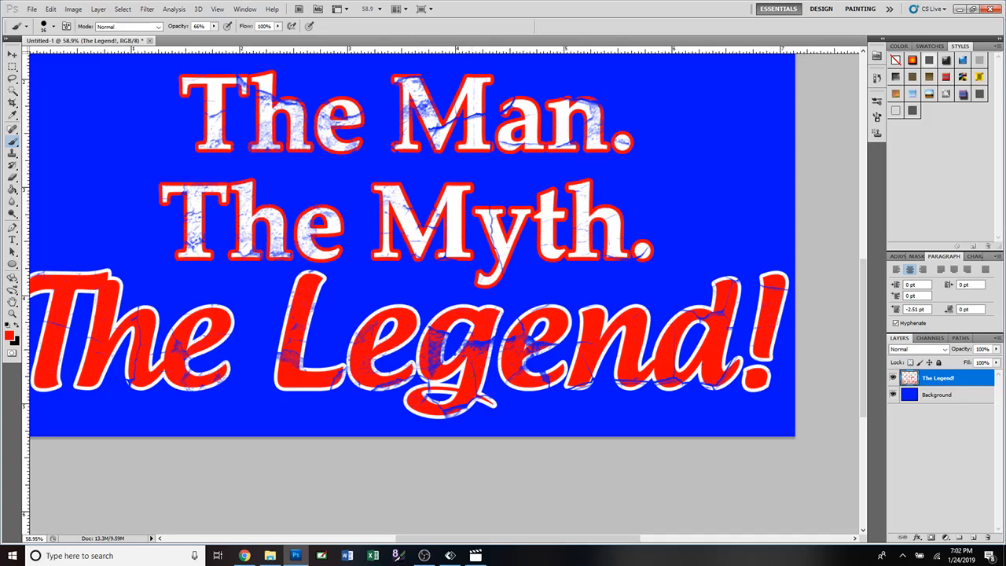
click(11, 114)
click(562, 319)
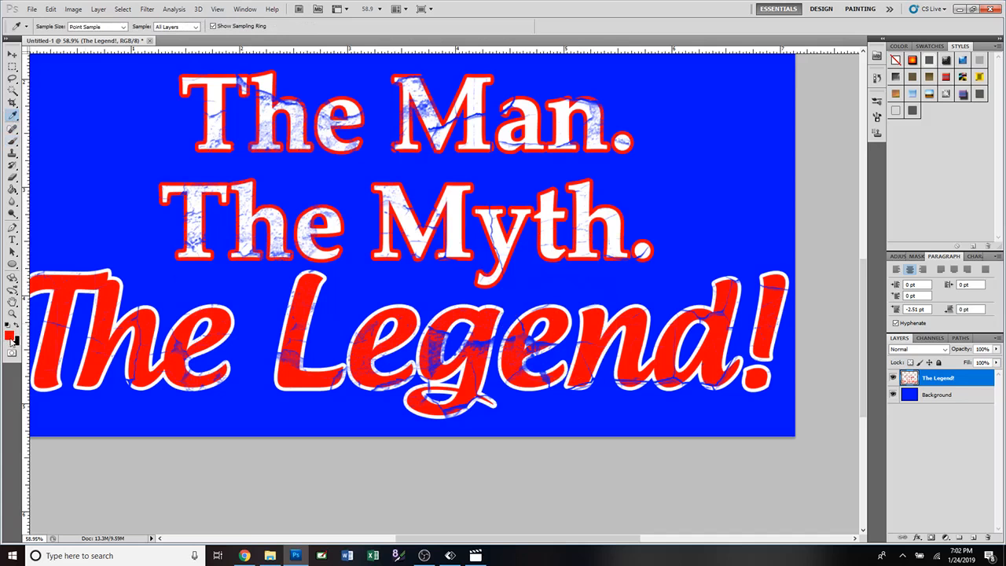
click(12, 142)
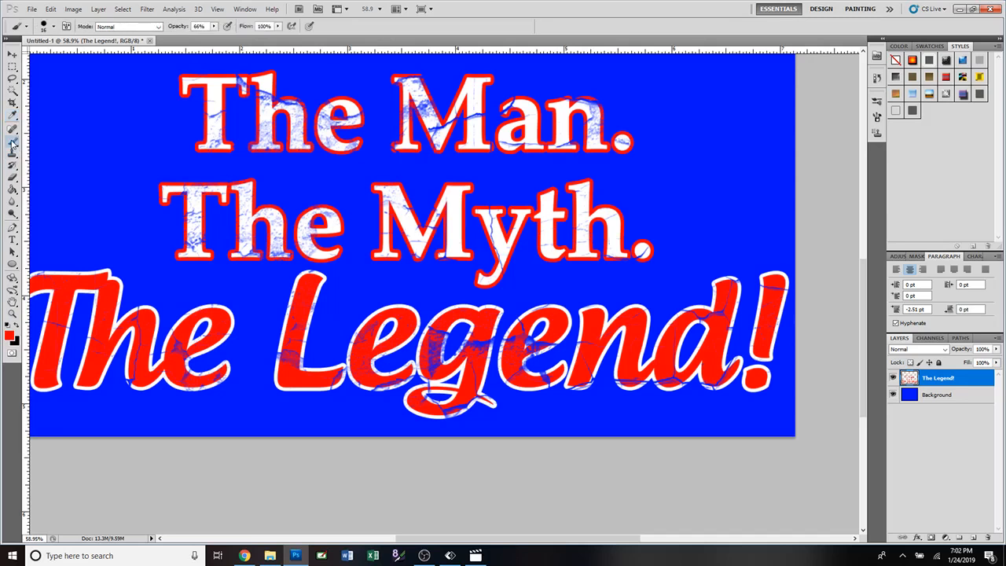
click(53, 27)
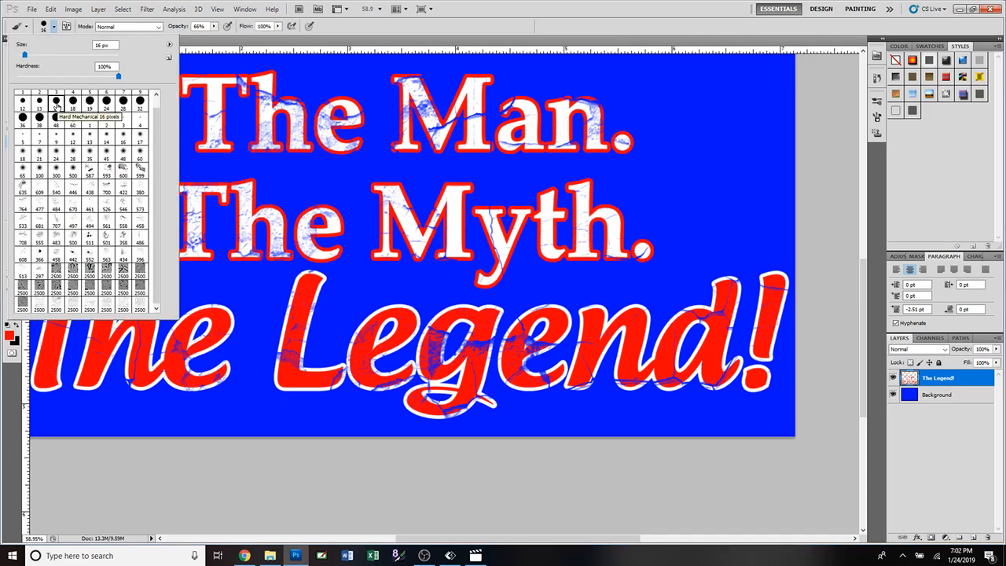
Step: With a 16 px hard tip in white, paint over the blue veins on the T of The Myth
click(57, 103)
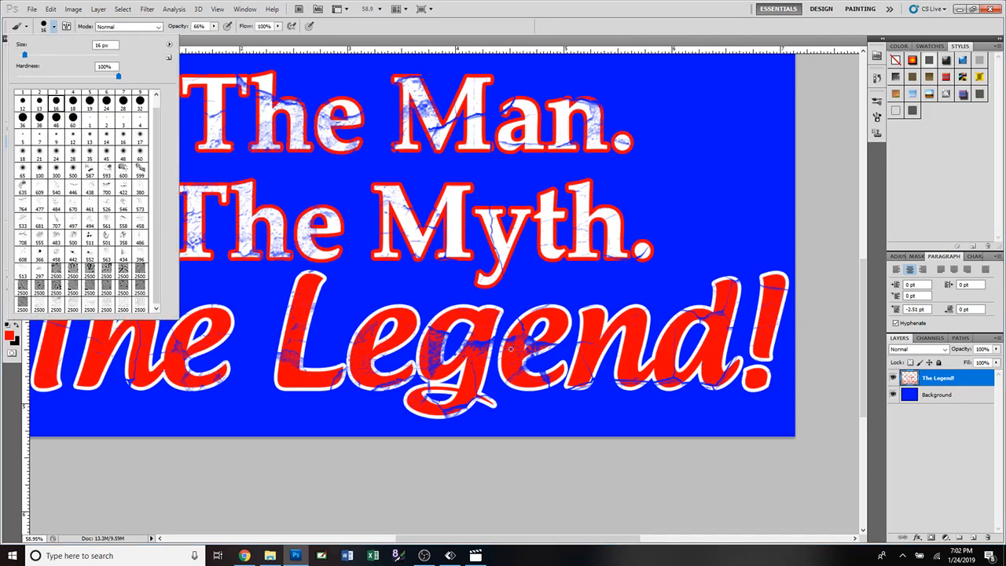
click(456, 29)
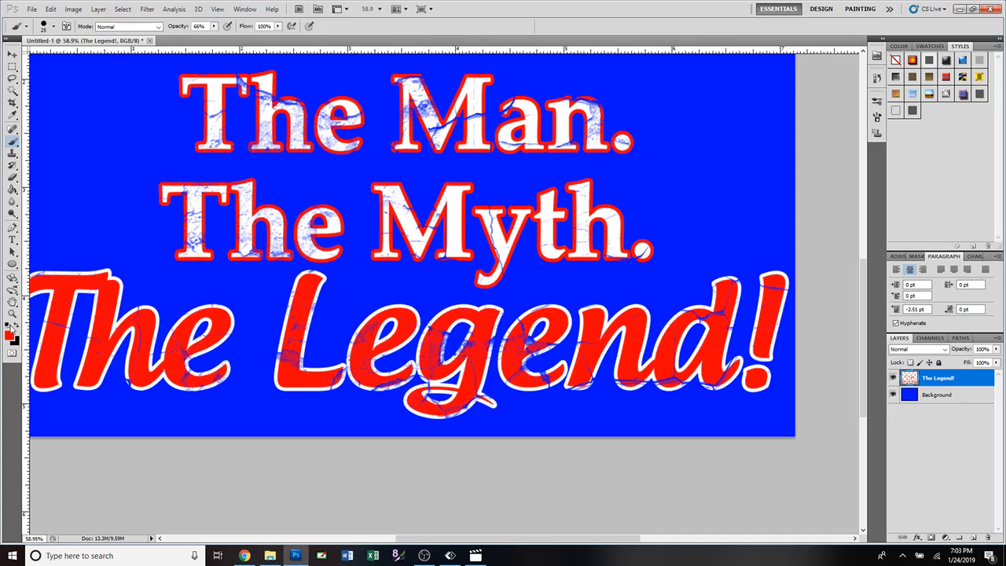
click(15, 326)
click(17, 326)
drag(194, 246, 194, 198)
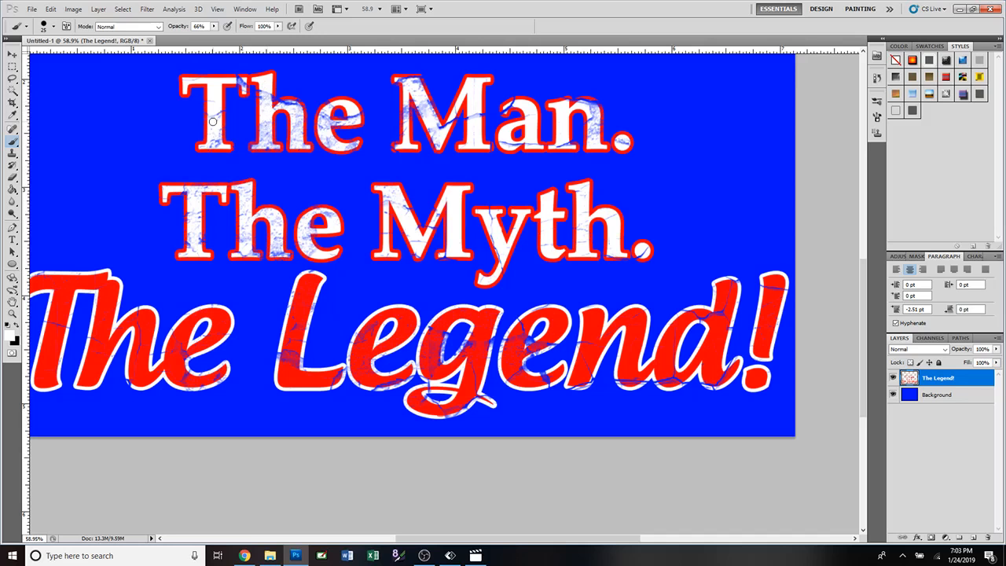
Step: Set the brush opacity to 100%
click(213, 25)
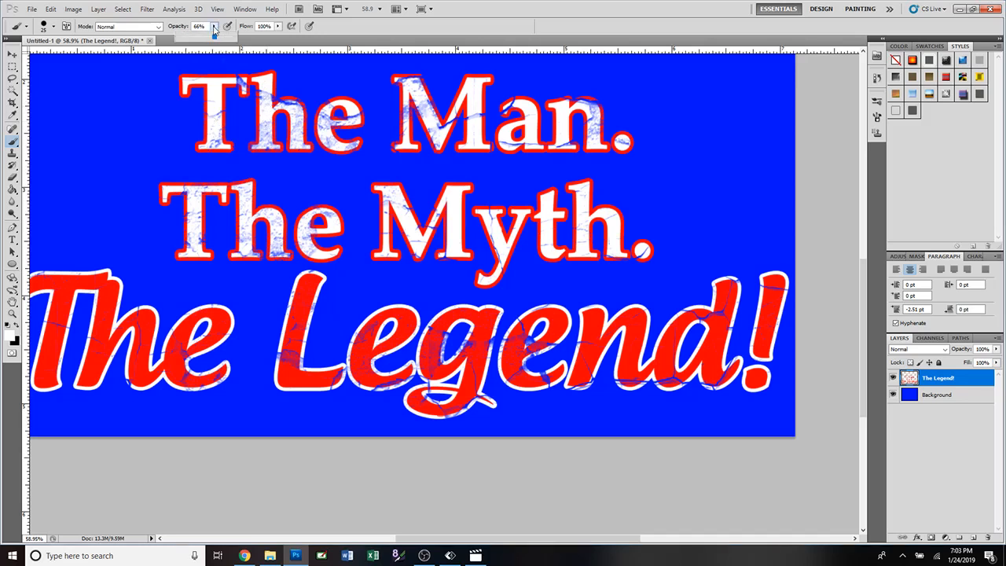
drag(213, 37, 239, 42)
click(214, 118)
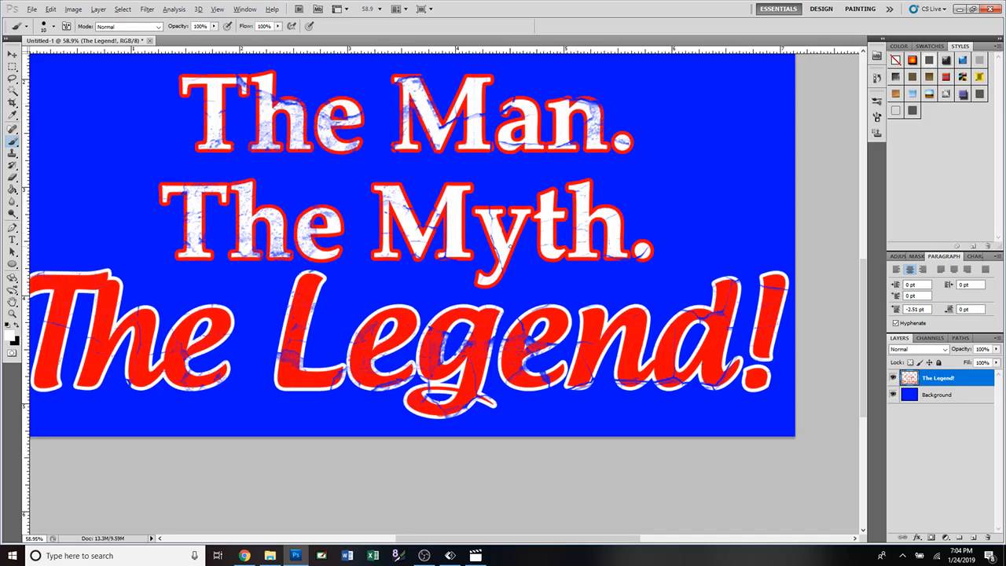
Step: Zoom in and lower the brush opacity to about 79%
scroll(511, 244, up, 5)
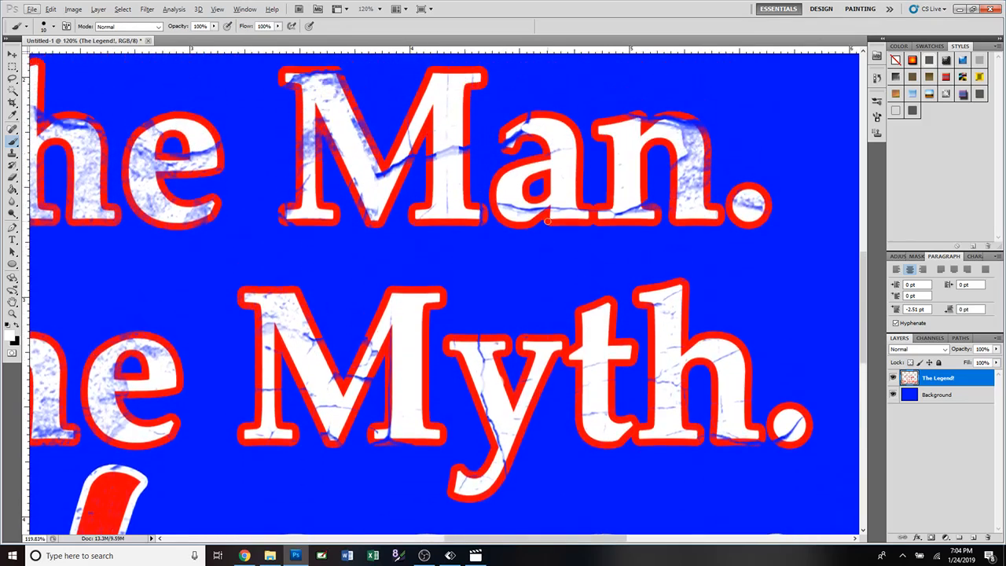
scroll(548, 223, up, 3)
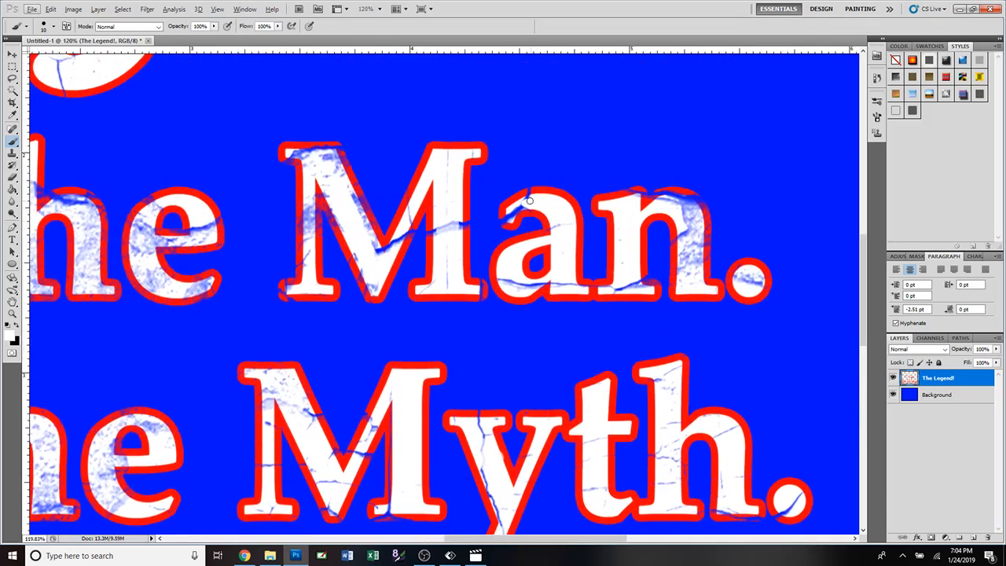
click(520, 204)
drag(213, 37, 202, 38)
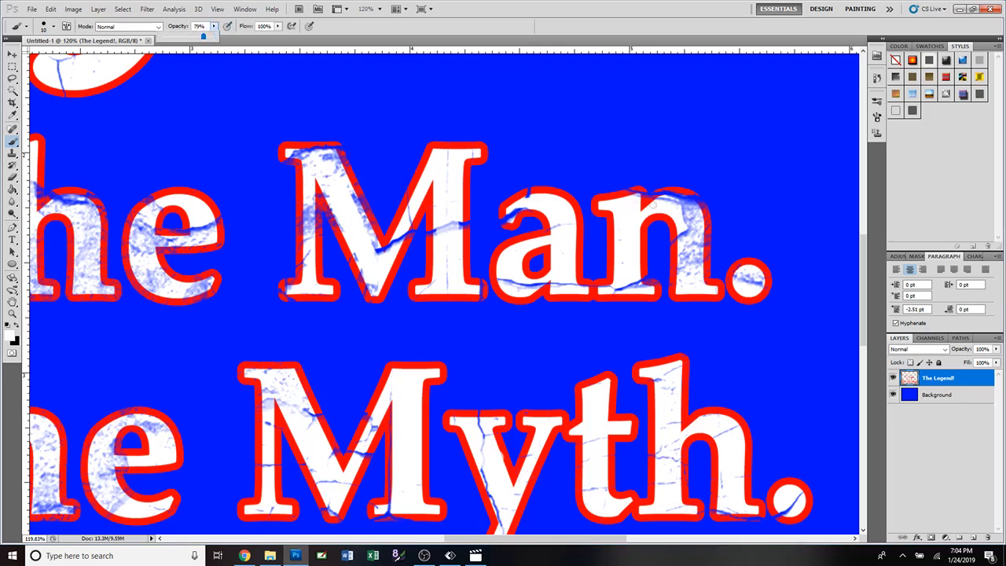
Step: Paint white over the cracks in the n, the period and the M's diagonal of The Man
drag(686, 216, 696, 272)
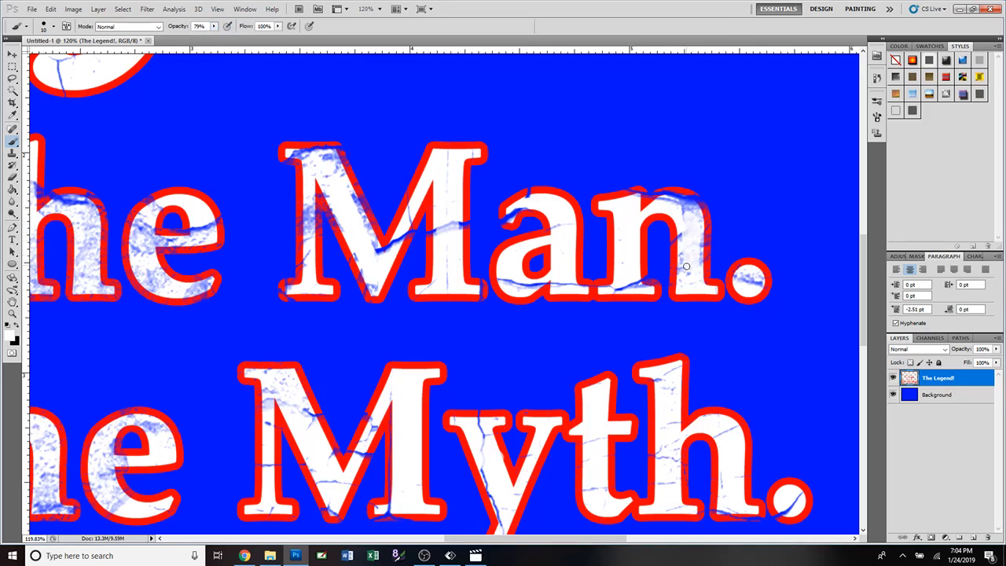
mouse_move(760, 284)
mouse_down()
mouse_move(747, 283)
mouse_move(752, 275)
mouse_move(750, 286)
mouse_up()
mouse_move(686, 207)
mouse_down()
mouse_move(667, 201)
mouse_move(692, 209)
mouse_move(683, 221)
mouse_up()
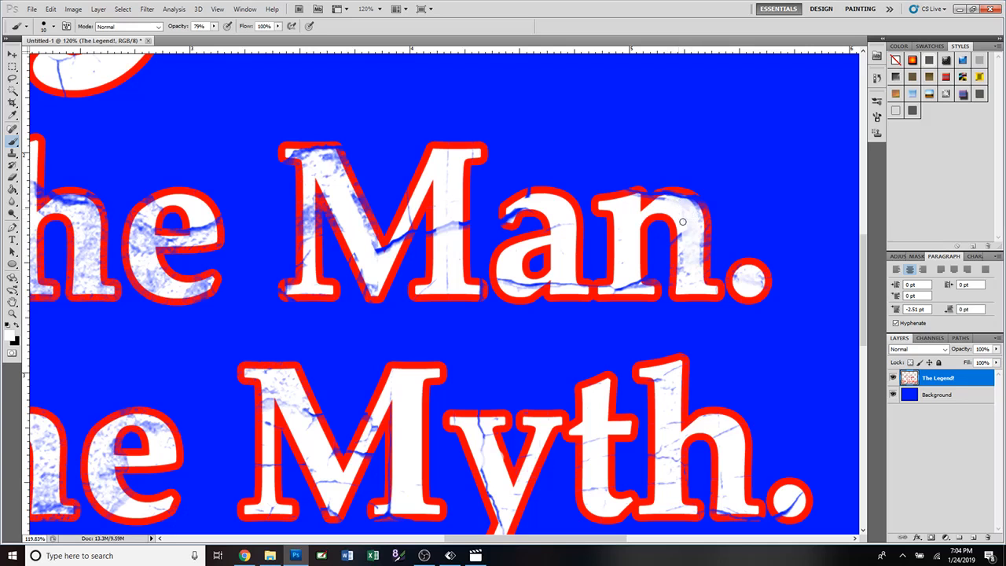
mouse_move(399, 234)
mouse_down()
mouse_move(390, 248)
mouse_move(426, 232)
mouse_up()
Step: Enlarge the brush to 25 px and whiten the cracks in the e and h
key(bracketright)
key(bracketright)
key(bracketright)
mouse_move(142, 232)
mouse_down()
mouse_move(151, 275)
mouse_move(174, 287)
mouse_move(149, 279)
mouse_move(144, 224)
mouse_move(139, 251)
mouse_up()
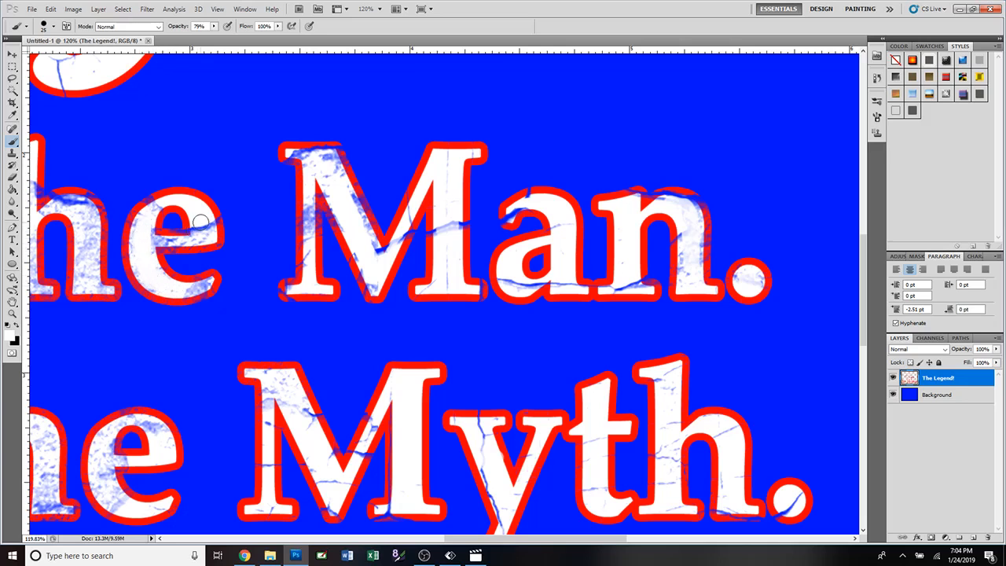
drag(200, 222, 206, 232)
mouse_move(70, 202)
mouse_down()
mouse_move(84, 222)
mouse_move(86, 213)
mouse_move(89, 277)
mouse_up()
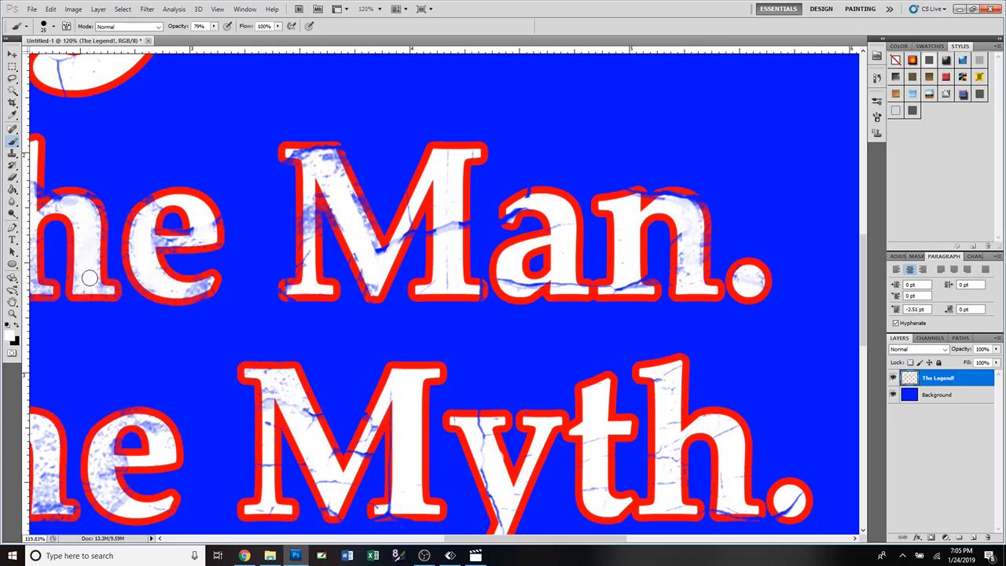
Step: Zoom out and raise the brush opacity back to 100%
scroll(306, 287, down, 4)
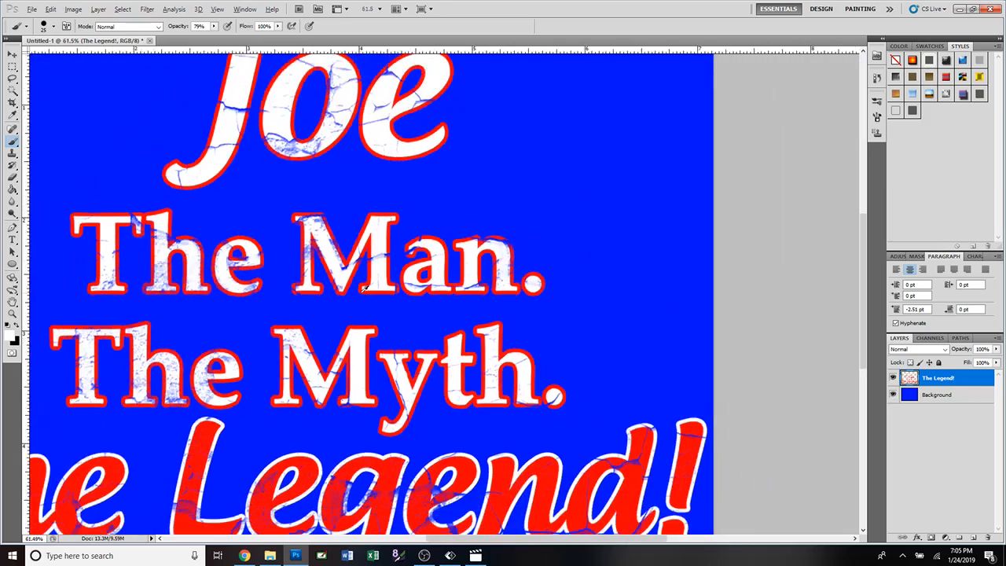
scroll(366, 286, down, 2)
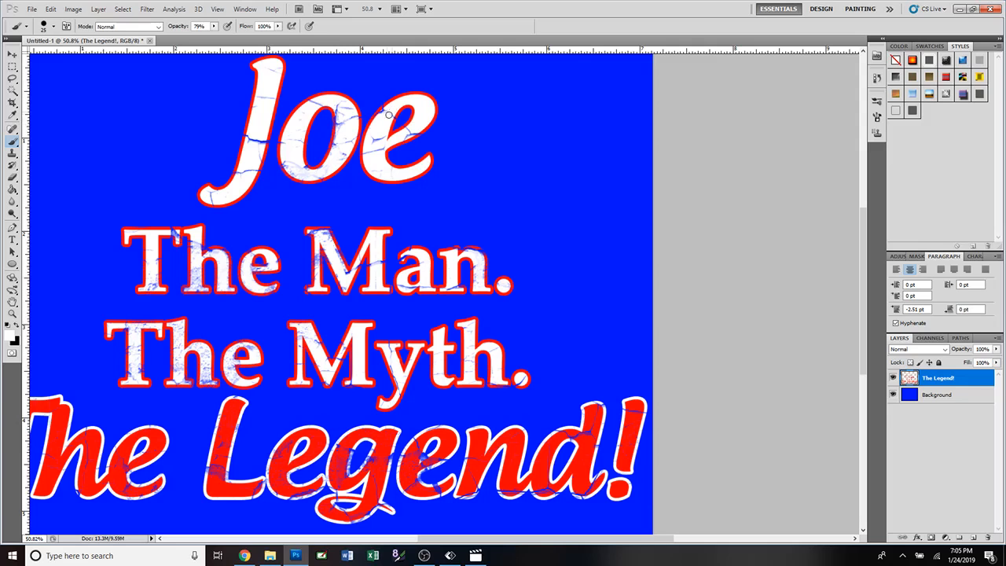
click(214, 26)
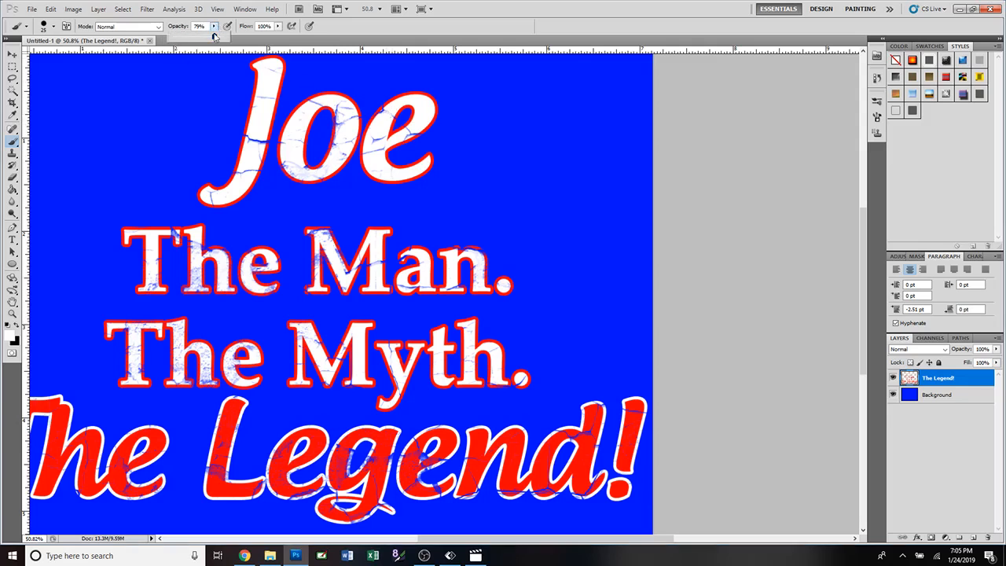
drag(216, 37, 228, 40)
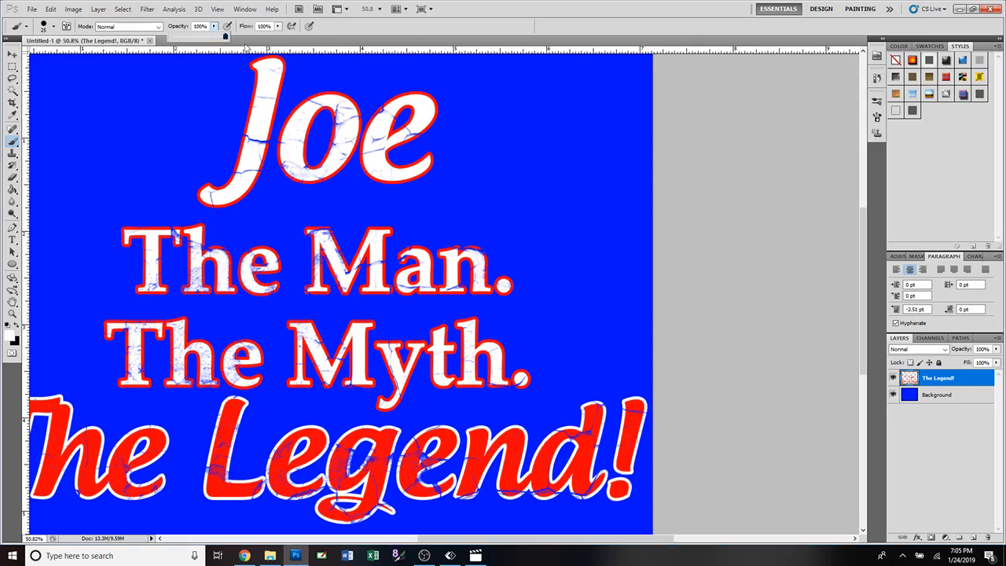
click(390, 115)
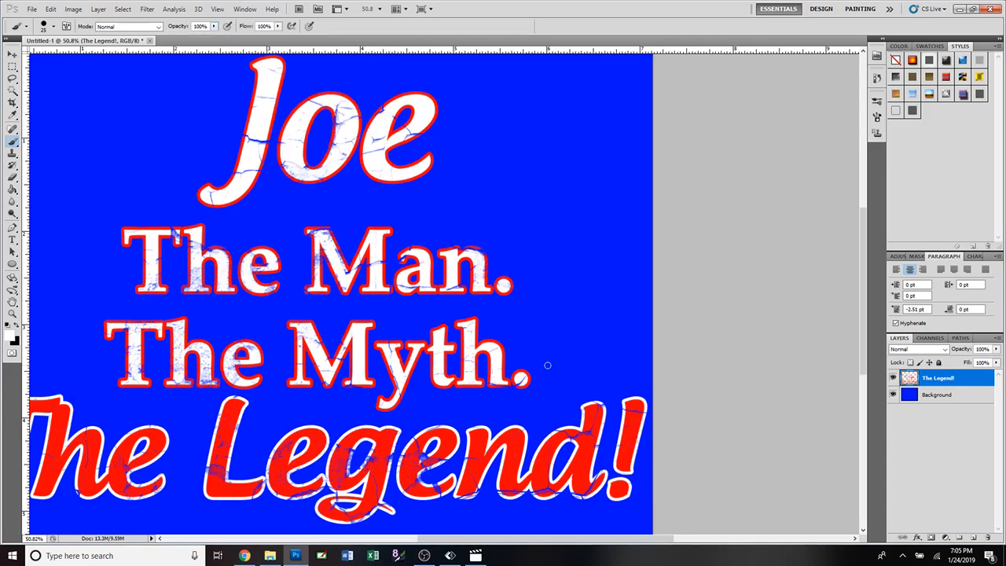
Step: Zoom to about 46% to view the whole distressed design
scroll(547, 364, down, 2)
scroll(552, 361, up, 2)
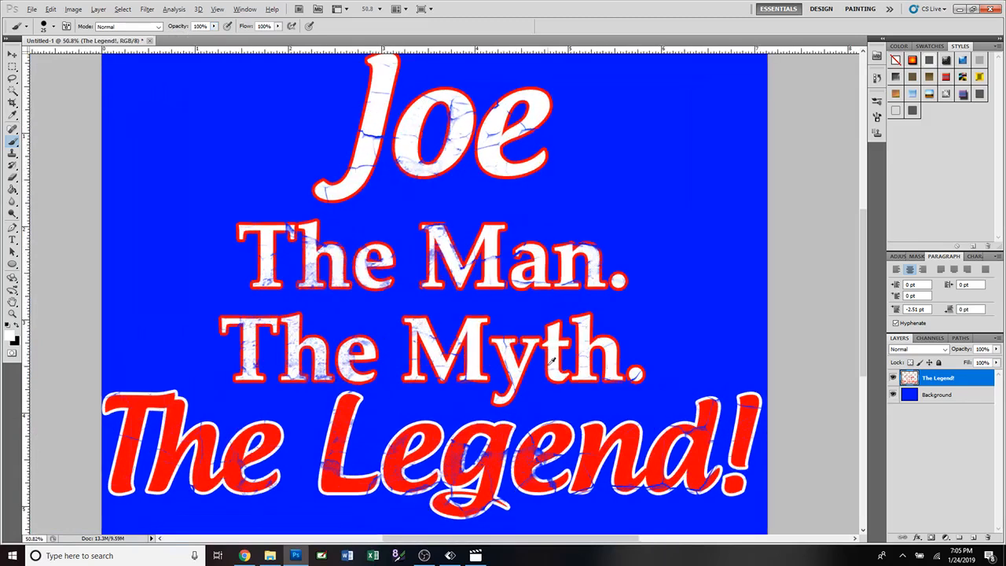
scroll(552, 360, down, 1)
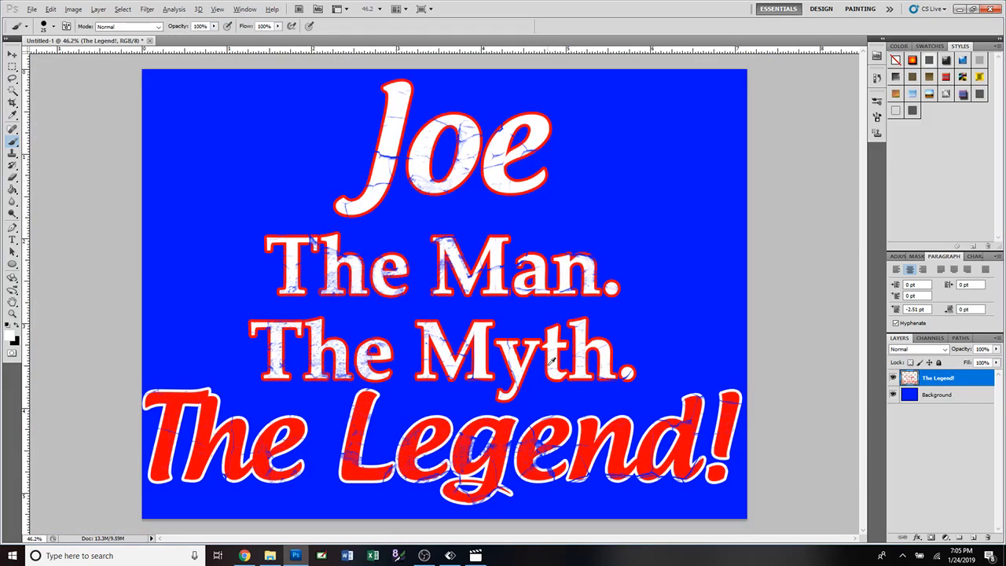
scroll(552, 360, down, 1)
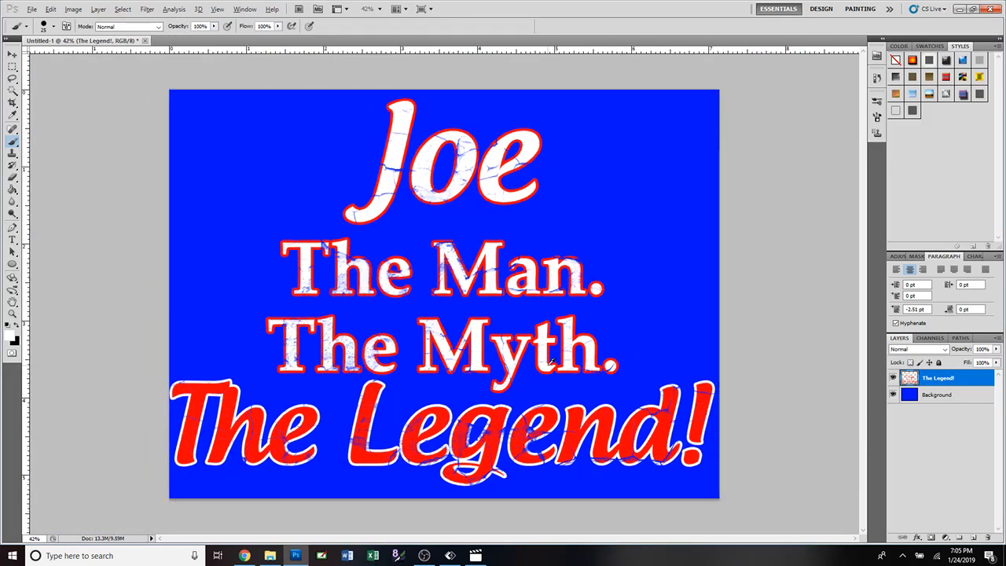
scroll(552, 360, up, 5)
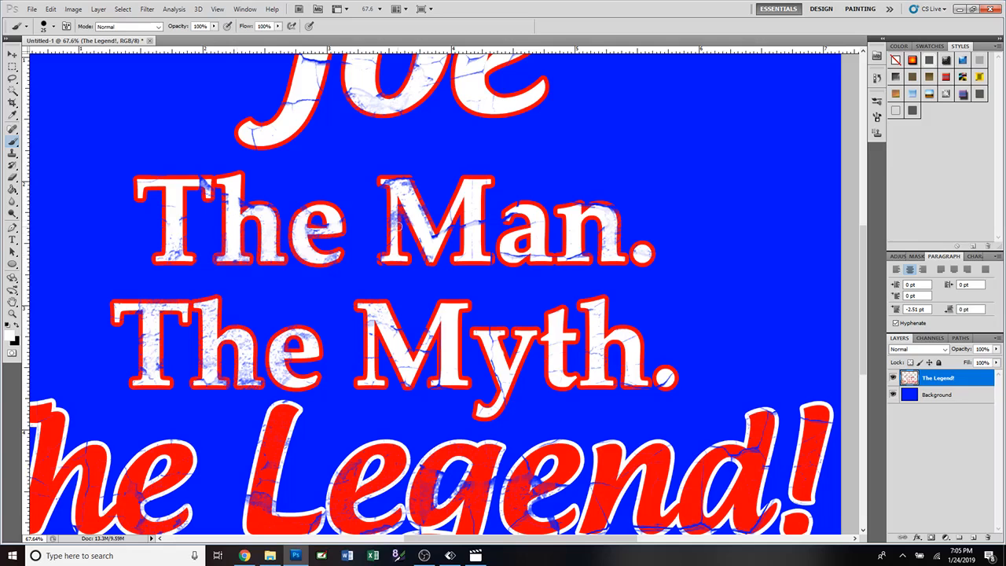
scroll(398, 226, down, 4)
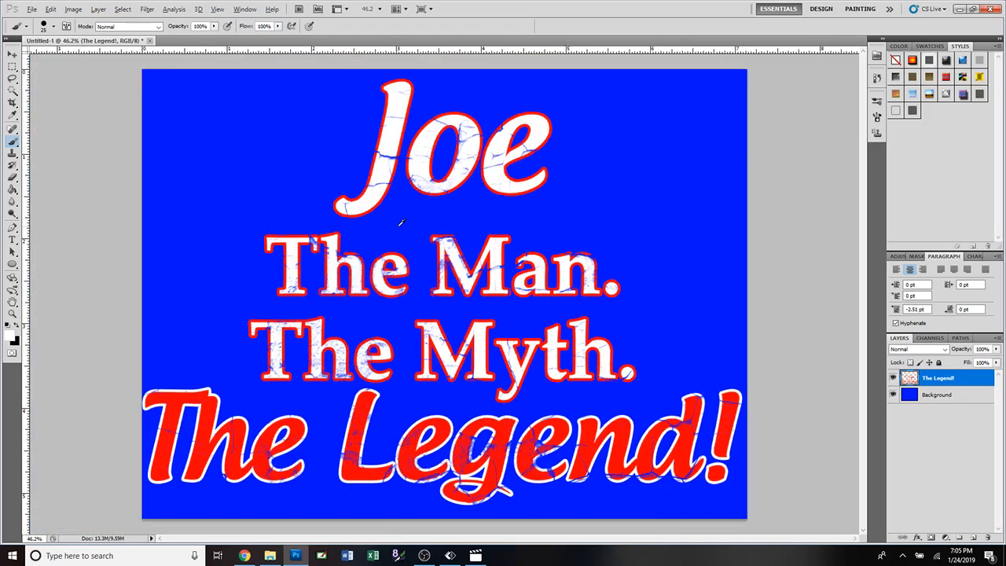
key(alt)
Step: Sample the Legend text's red with the Eyedropper and return to the Brush tool
click(13, 116)
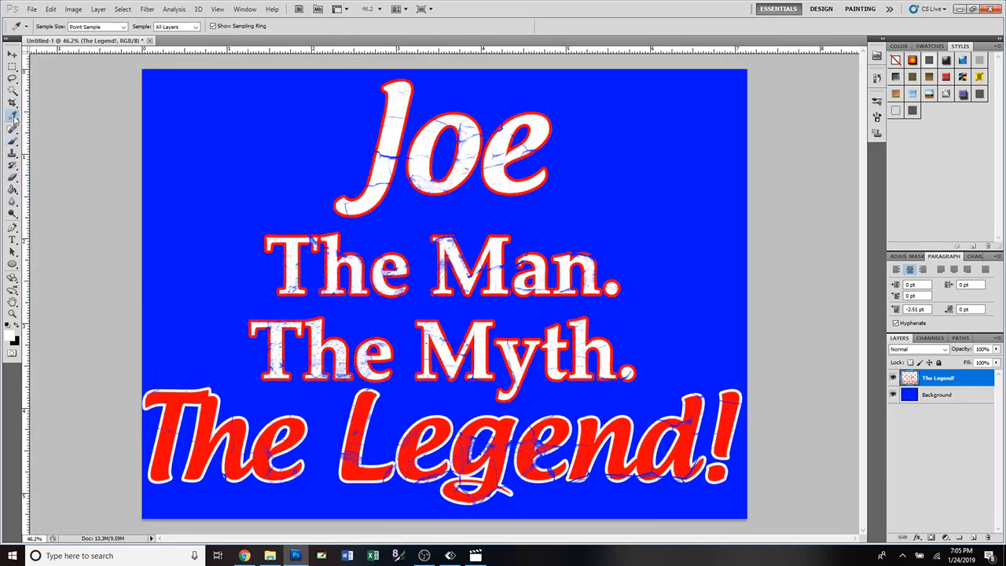
click(601, 428)
click(13, 141)
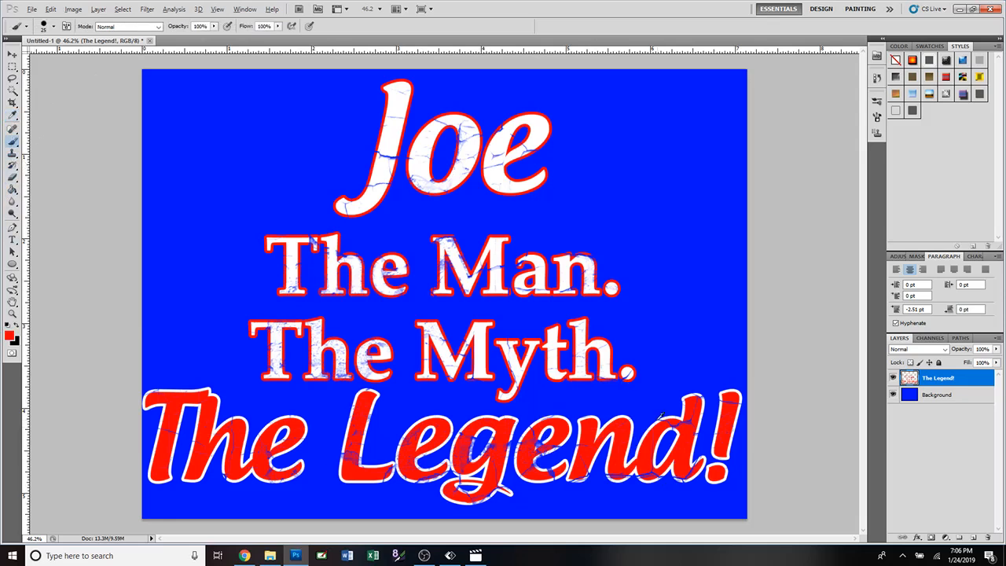
scroll(578, 412, up, 5)
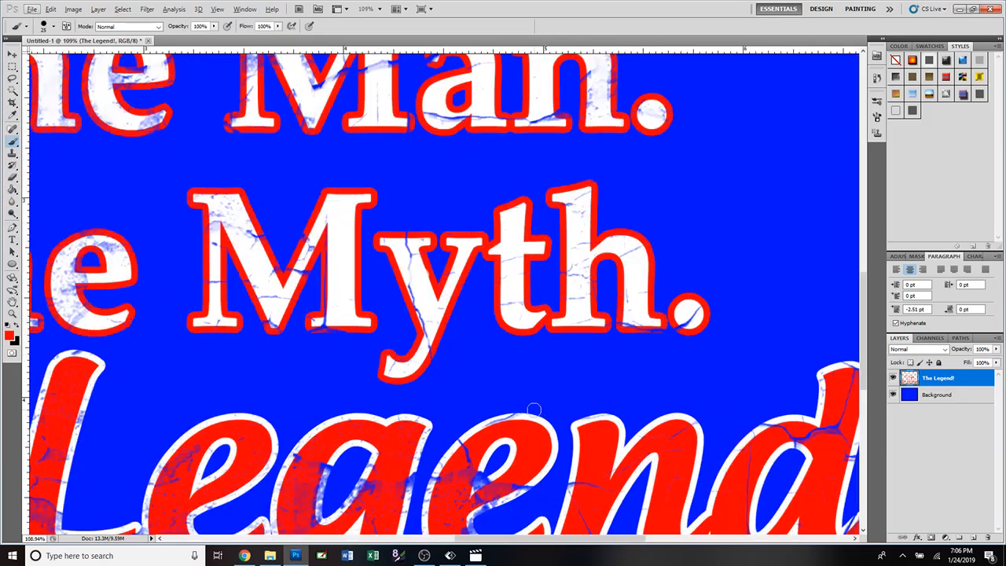
scroll(534, 410, down, 5)
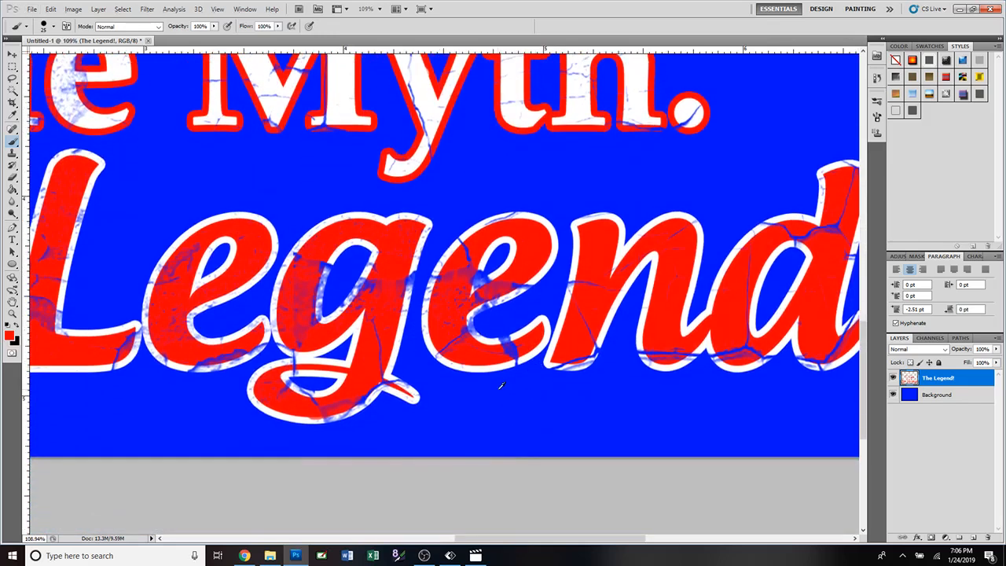
scroll(491, 389, up, 2)
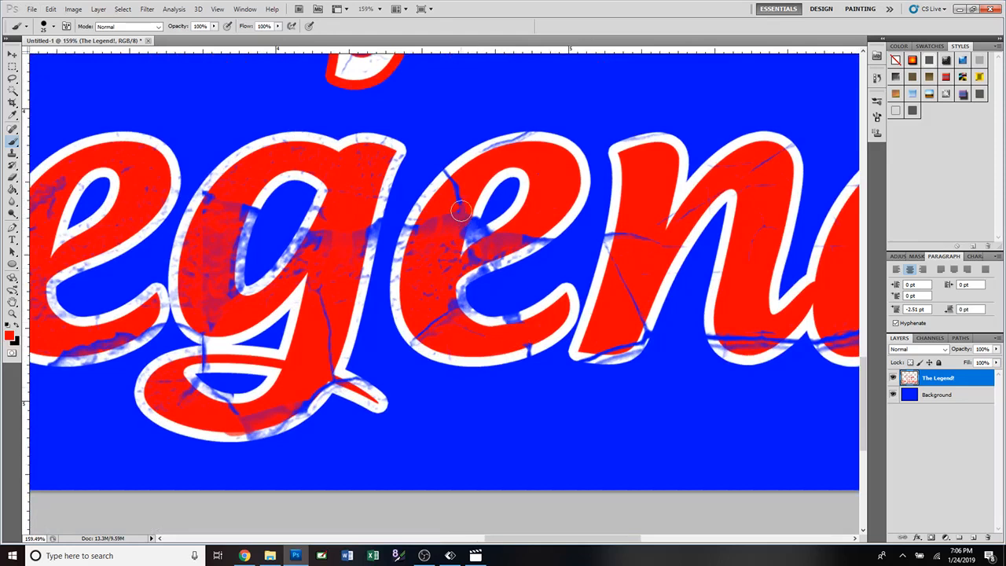
Step: Paint red over the cracks in the second e and the g's stem, undoing the g-loop stroke
mouse_move(461, 210)
mouse_down()
mouse_move(447, 237)
mouse_move(457, 193)
mouse_move(428, 254)
mouse_move(426, 289)
mouse_move(440, 237)
mouse_move(426, 319)
mouse_up()
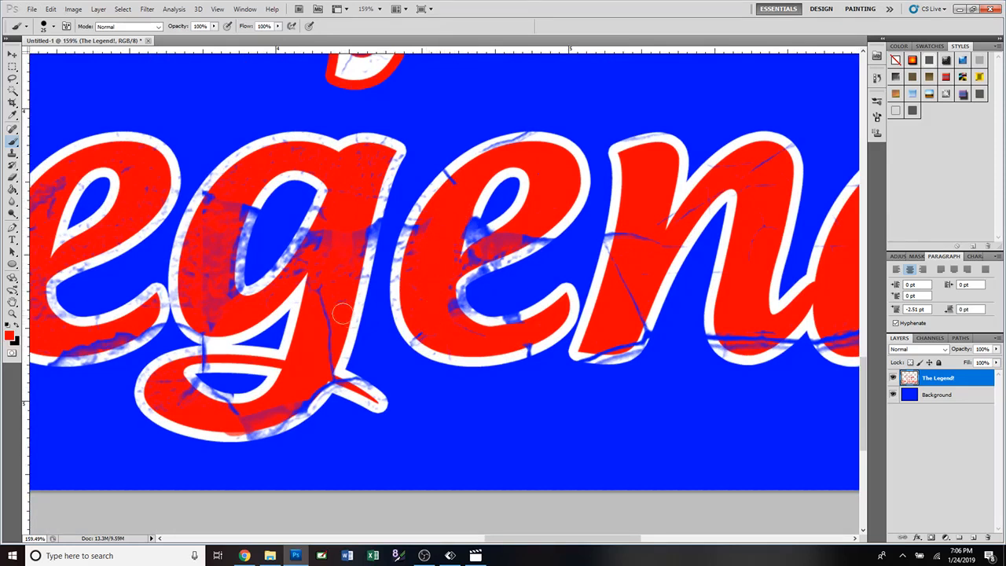
drag(321, 294, 317, 365)
mouse_move(227, 416)
mouse_down()
mouse_move(271, 416)
mouse_move(287, 401)
mouse_up()
key(ctrl+alt+z)
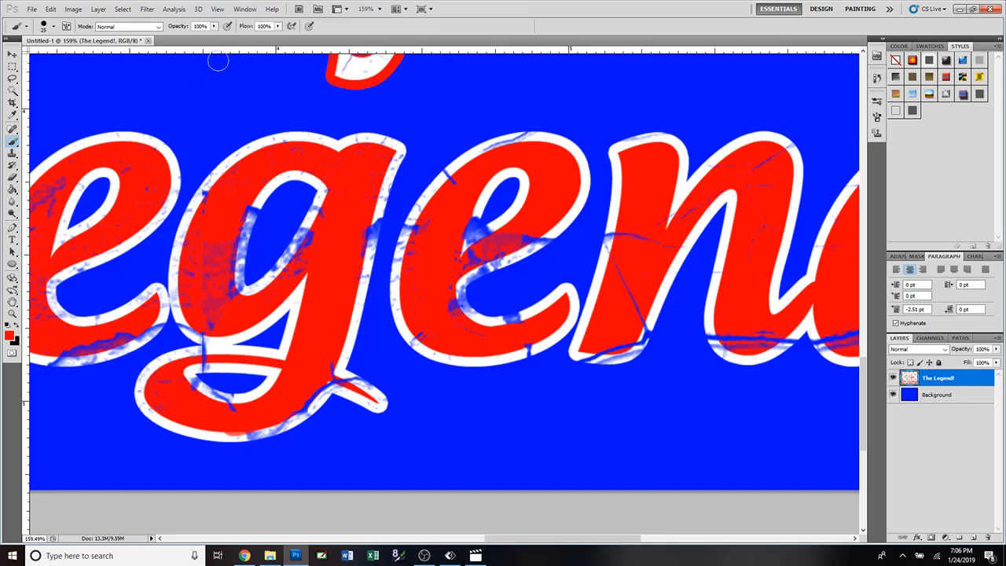
Step: At 65% brush opacity, paint red over cracks in the g's stem, the e and the L
click(213, 26)
drag(211, 38, 195, 40)
click(214, 250)
mouse_move(211, 237)
mouse_down()
mouse_move(201, 277)
mouse_move(213, 313)
mouse_move(216, 234)
mouse_up()
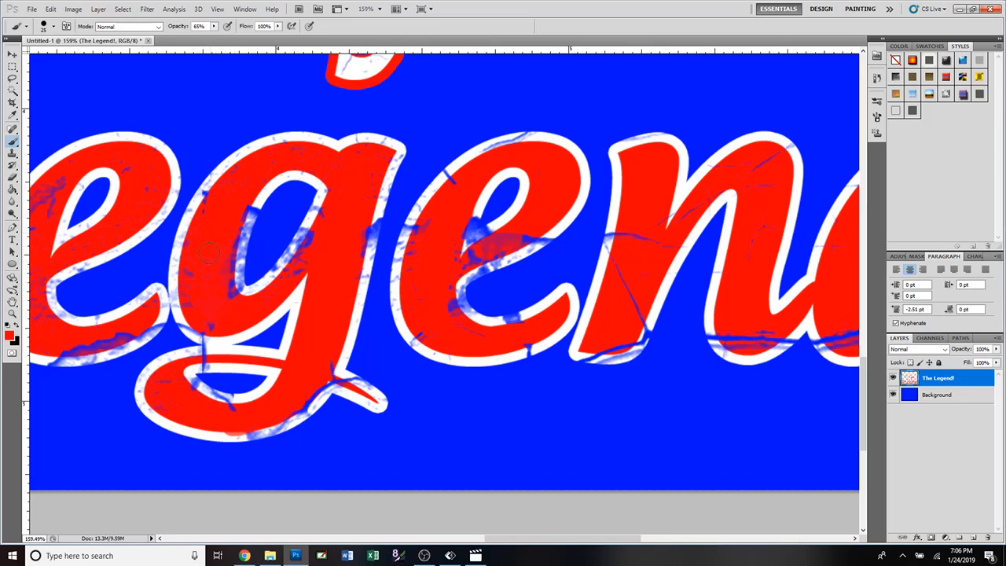
drag(218, 277, 222, 298)
drag(477, 542, 403, 542)
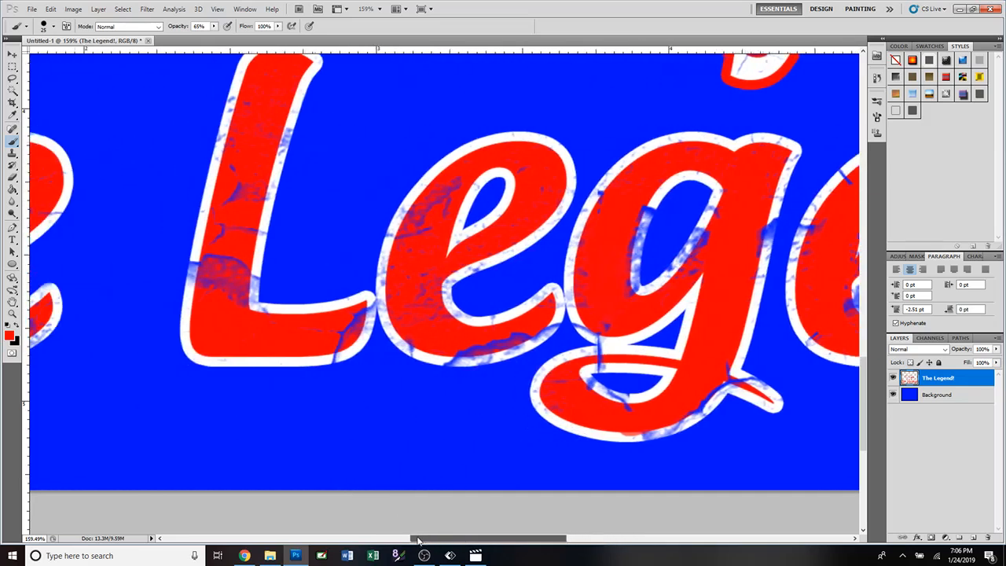
mouse_move(514, 332)
mouse_down()
mouse_move(454, 338)
mouse_move(521, 327)
mouse_move(447, 339)
mouse_move(390, 320)
mouse_move(353, 327)
mouse_move(353, 317)
mouse_move(320, 338)
mouse_move(234, 258)
mouse_move(212, 286)
mouse_up()
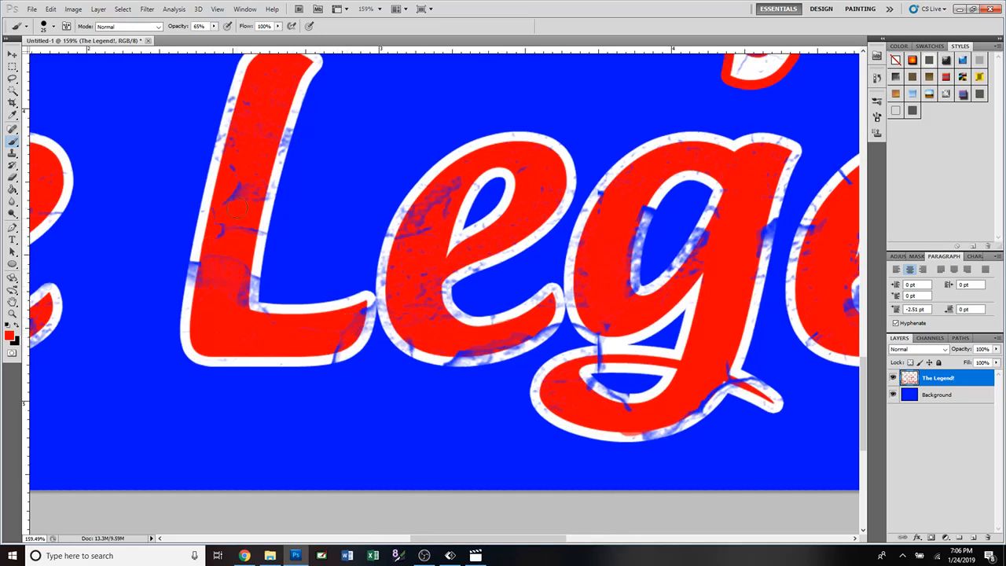
drag(237, 173, 229, 224)
scroll(377, 364, down, 4)
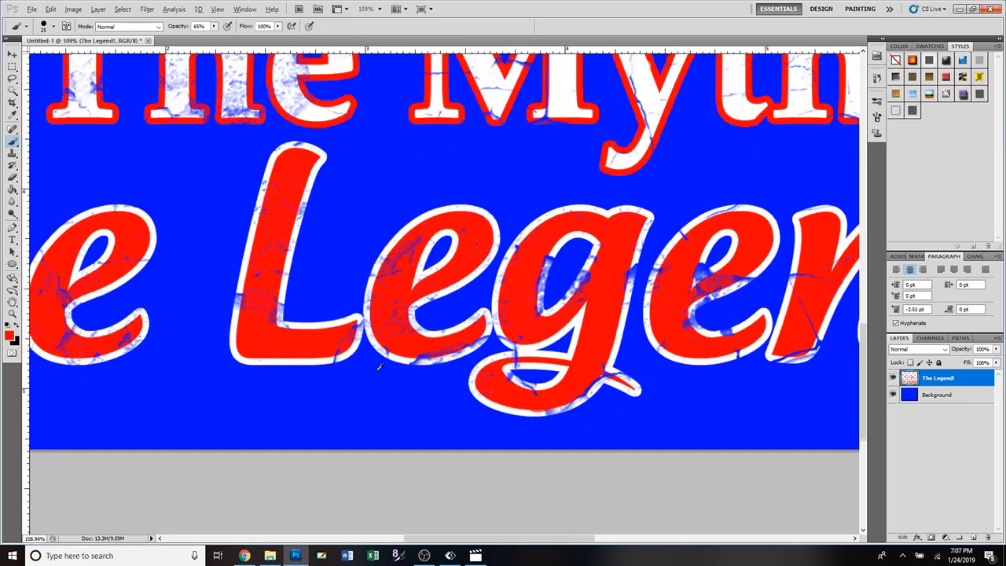
scroll(377, 364, down, 3)
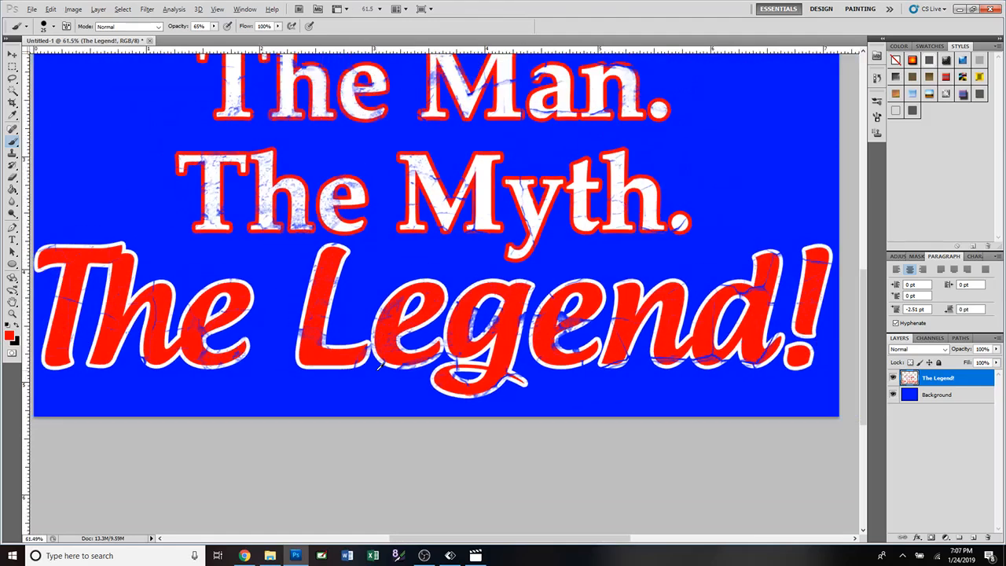
scroll(378, 364, down, 3)
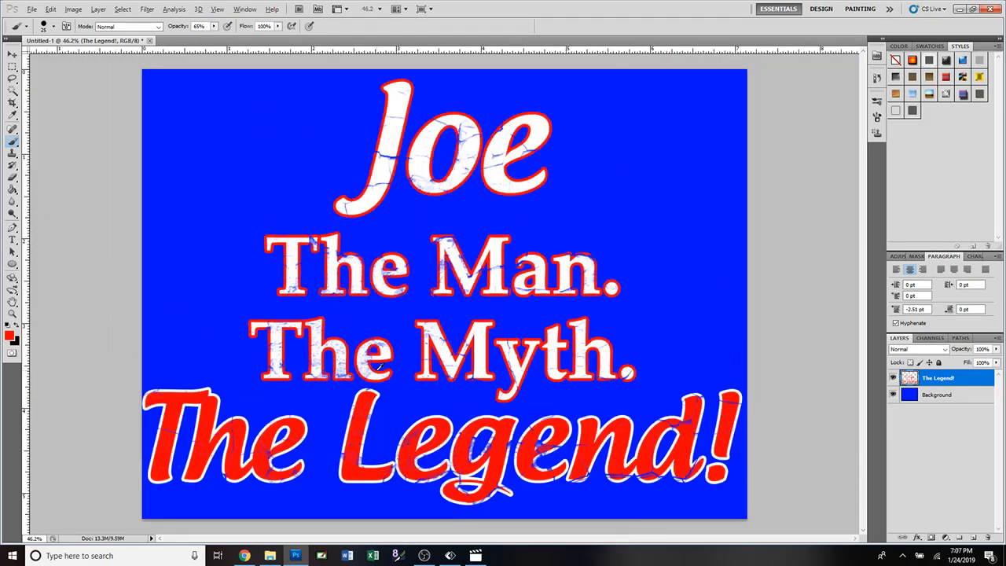
Step: Hide the blue Background layer and open the Image menu
key(alt)
click(12, 55)
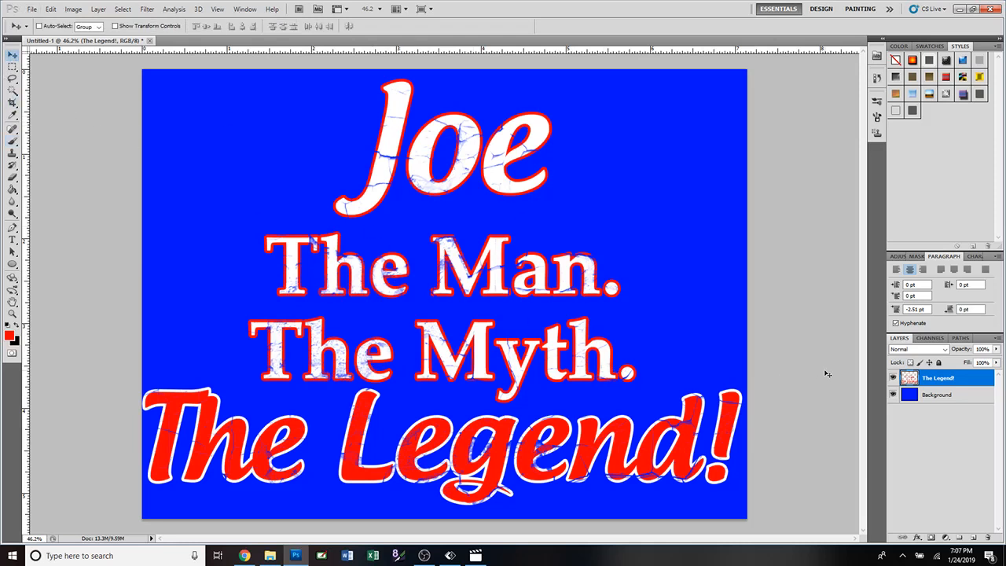
click(893, 395)
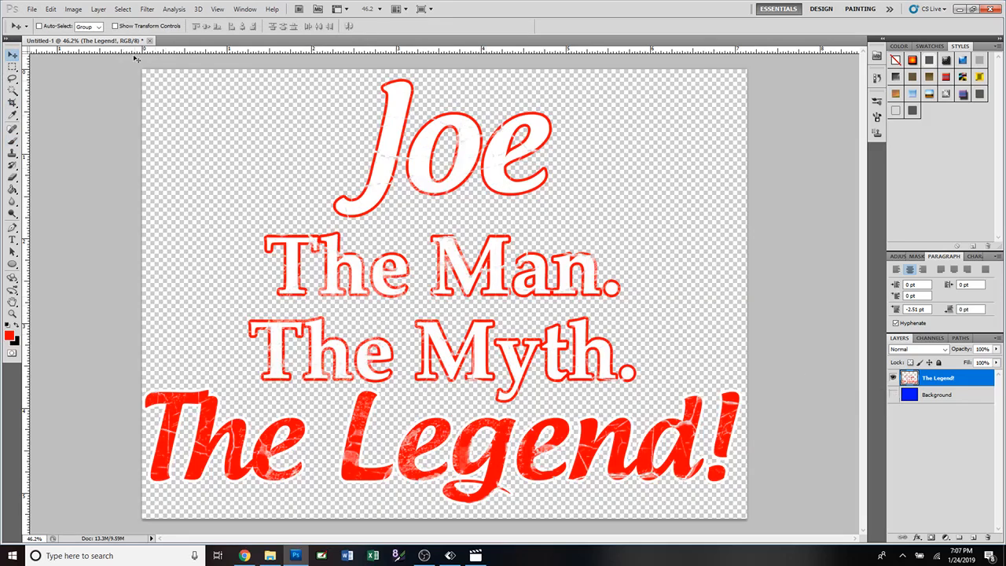
click(74, 10)
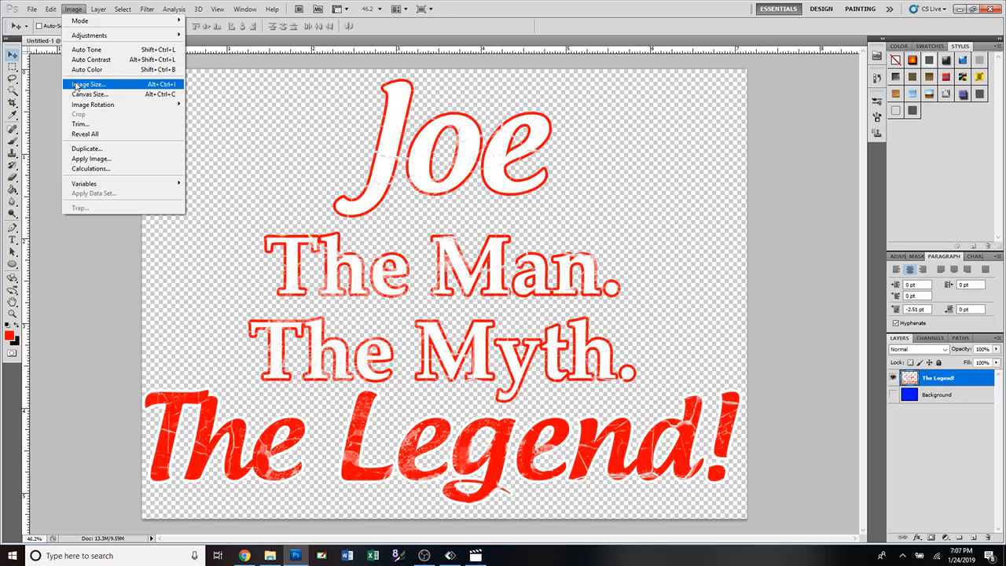
Step: Resample the image to 2900 pixels wide, giving 2154 high with proportions constrained
click(76, 84)
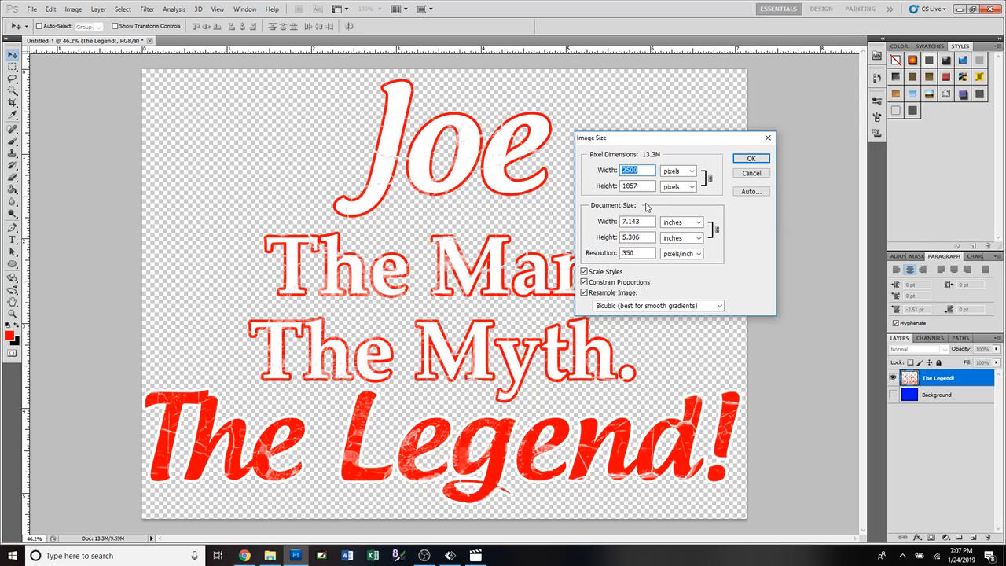
text(300)
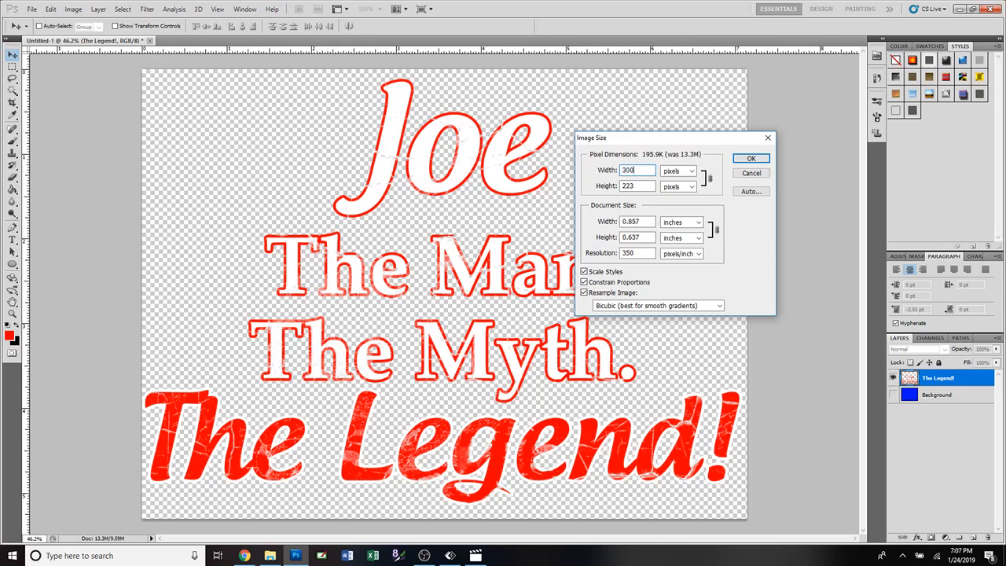
text(0)
key(BackSpace)
key(BackSpace)
key(BackSpace)
key(BackSpace)
text(2900)
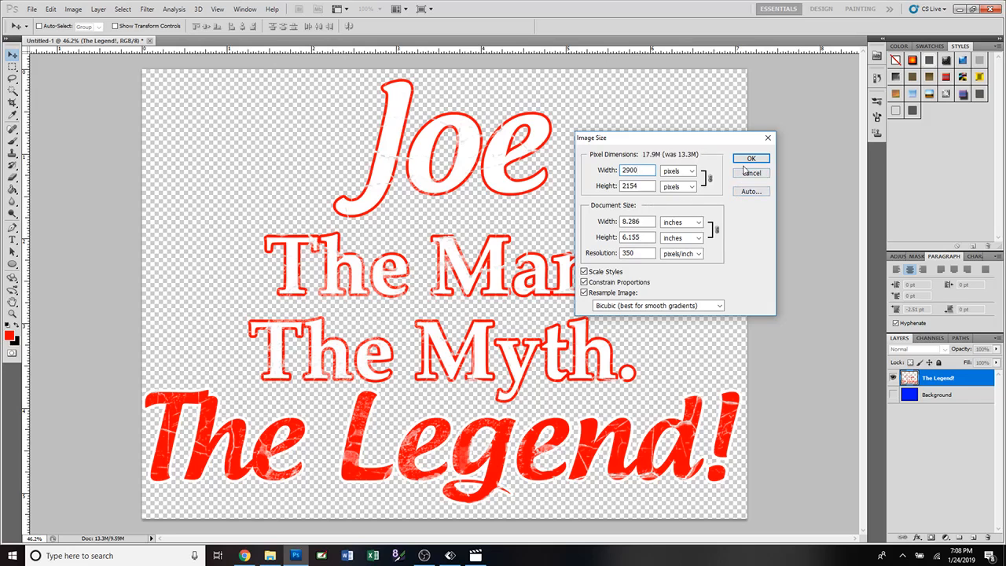
click(749, 160)
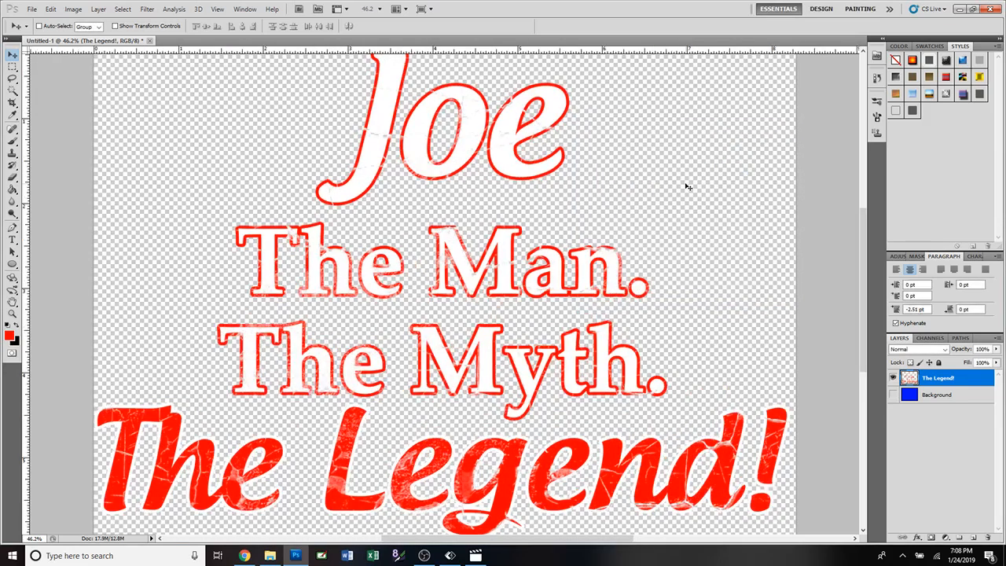
Step: Fit the canvas on screen and save it as JoeTheLegendTracy.psd in the Designs folder
key(ctrl+0)
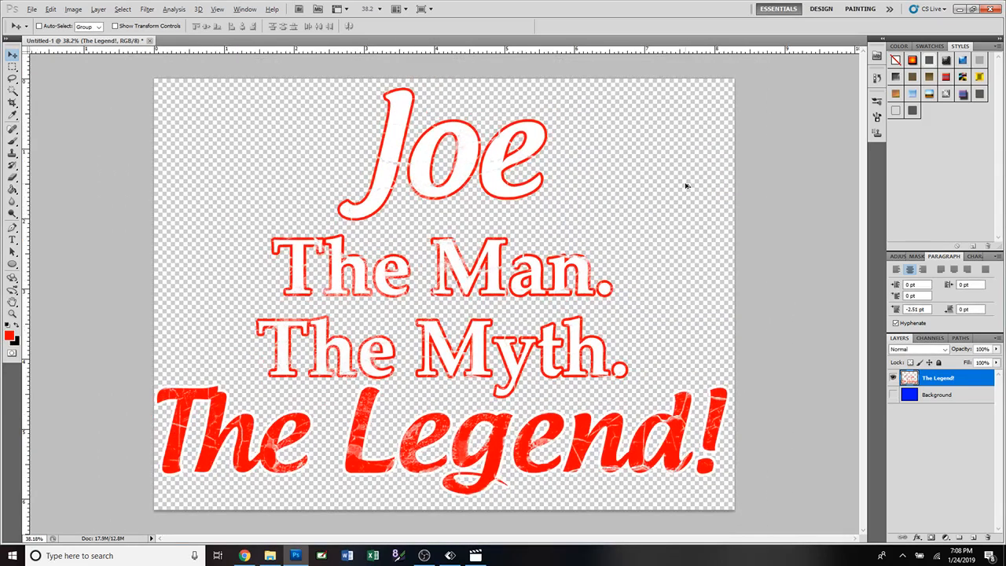
click(32, 10)
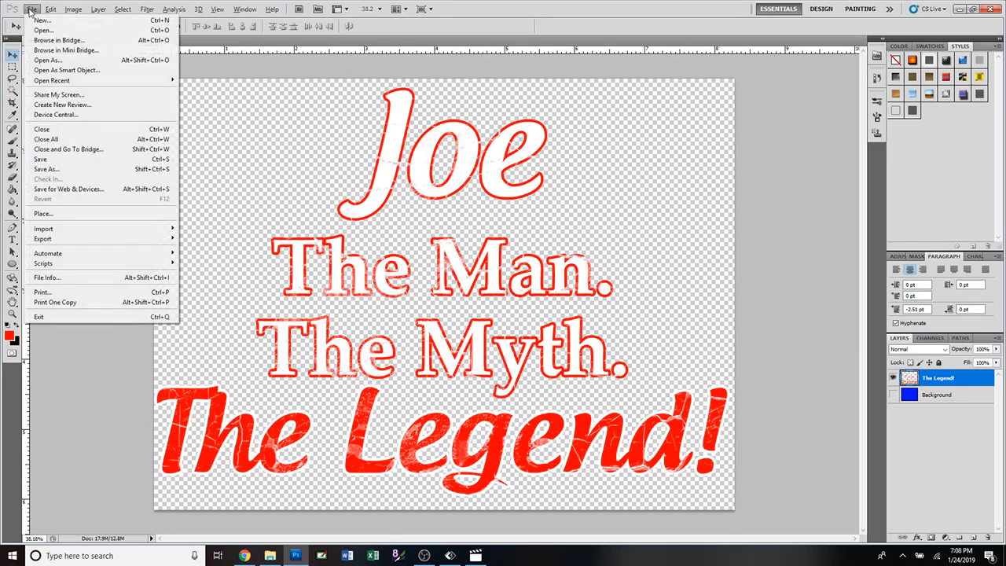
click(61, 170)
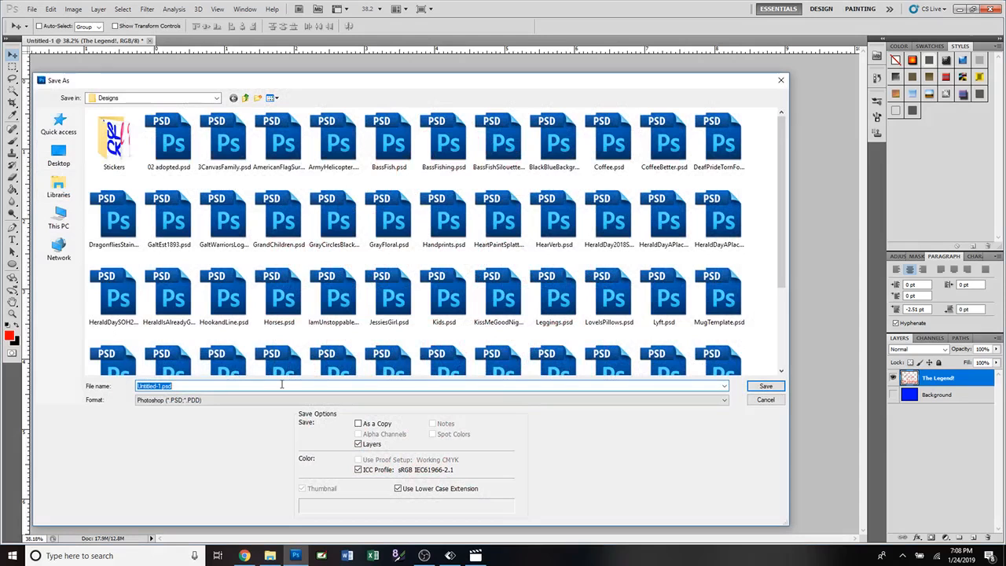
text(JoeTheLegendTracy)
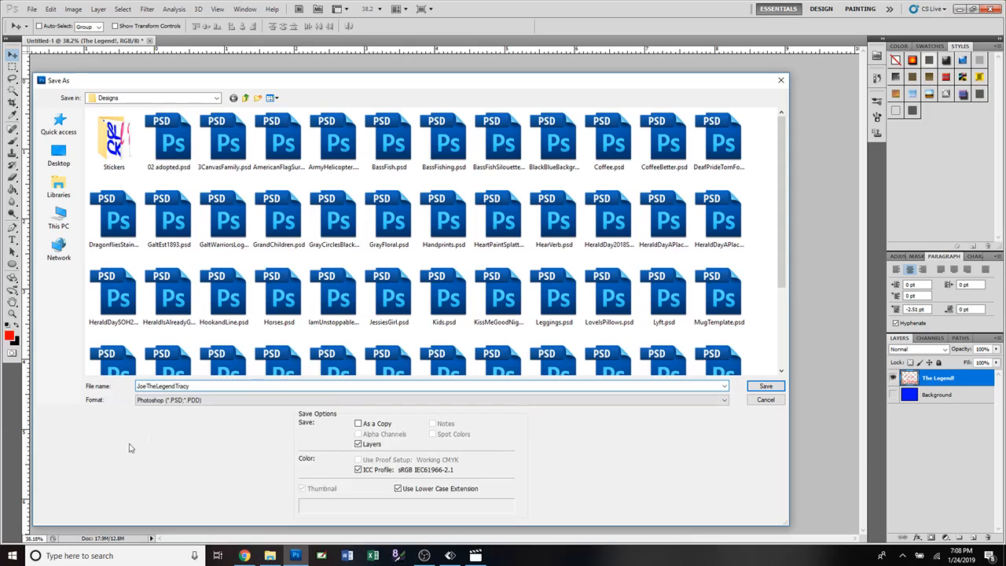
click(764, 386)
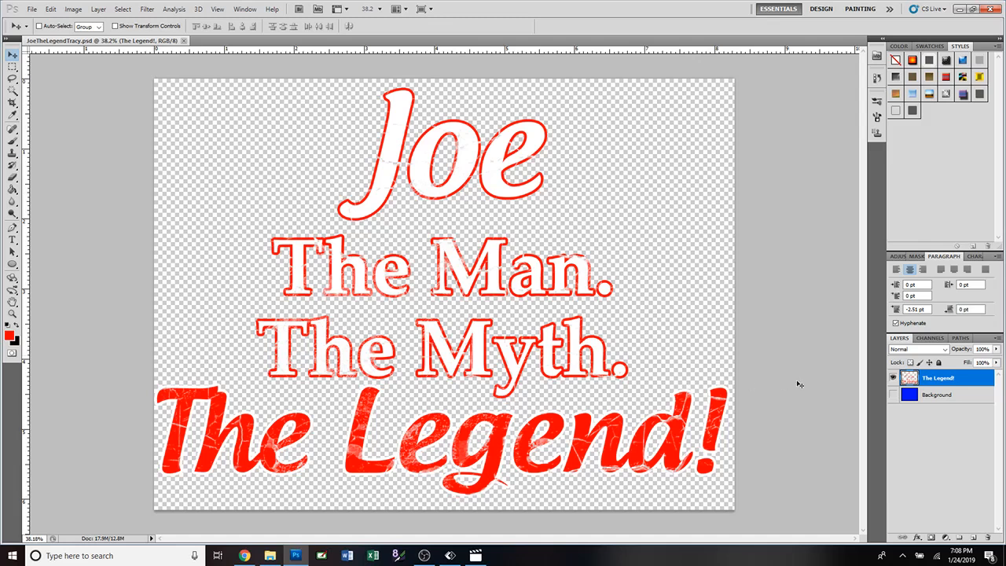
Step: Make the Background layer visible and fill it with black using the Paint Bucket
click(894, 395)
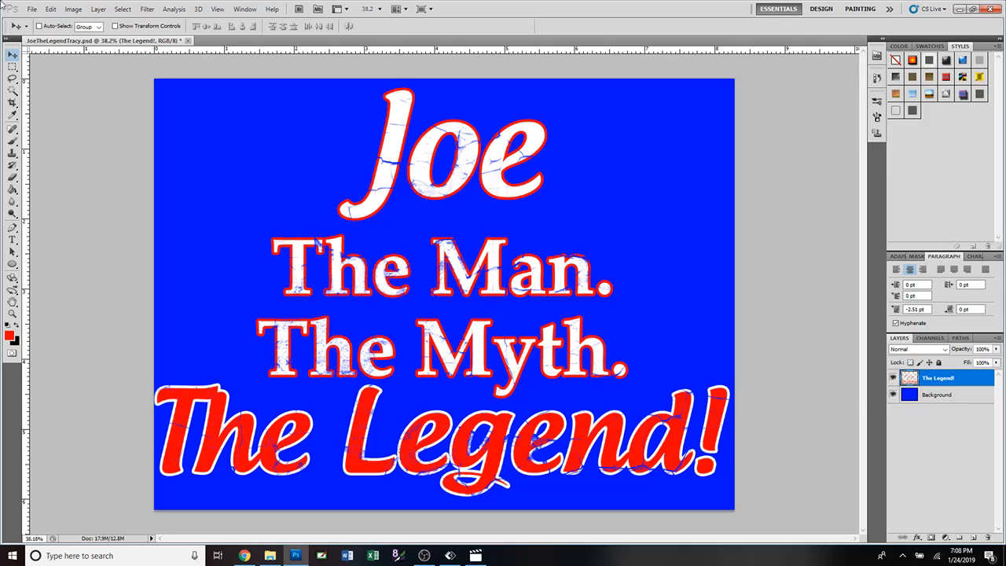
click(16, 326)
click(13, 190)
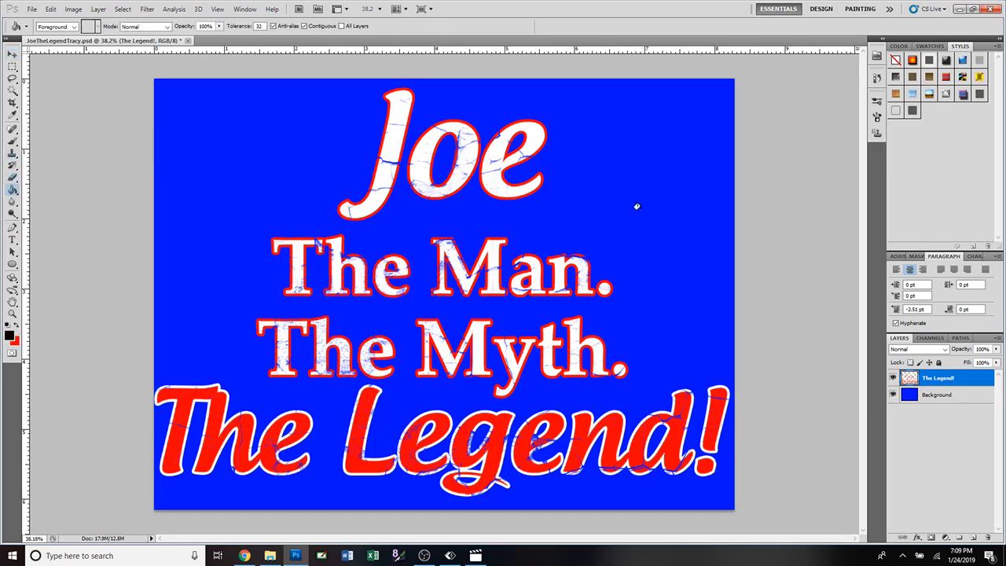
click(631, 209)
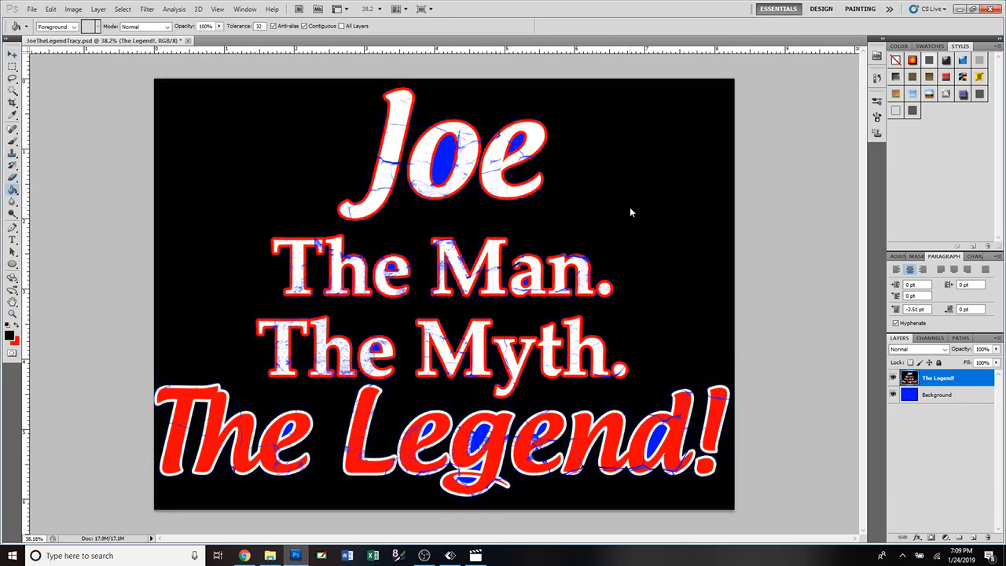
key(ctrl+z)
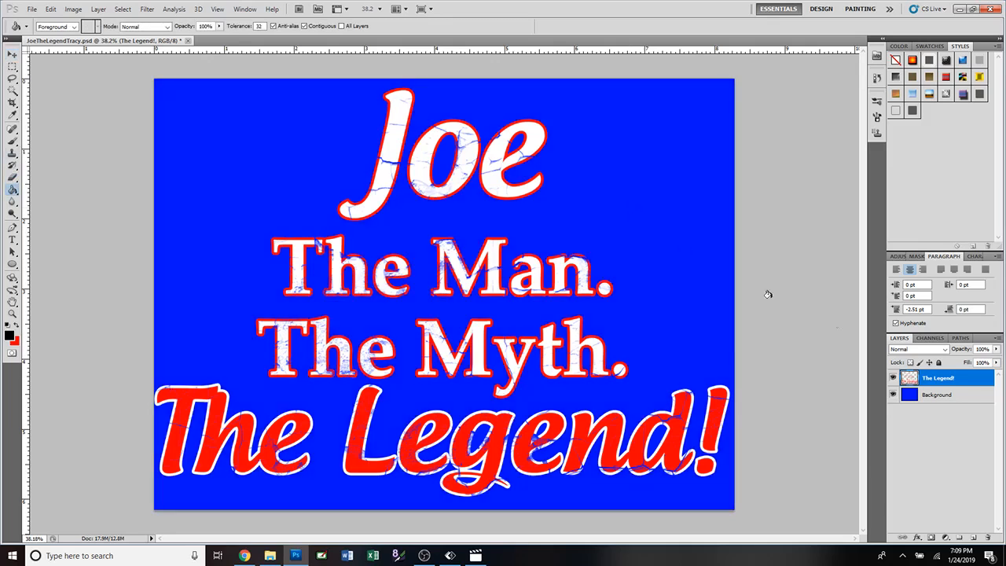
click(944, 394)
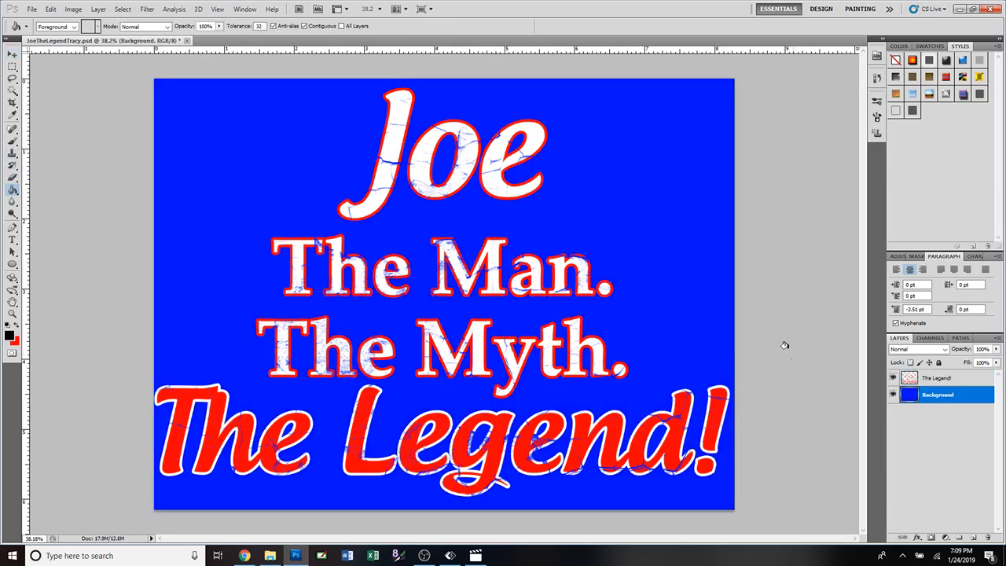
click(667, 221)
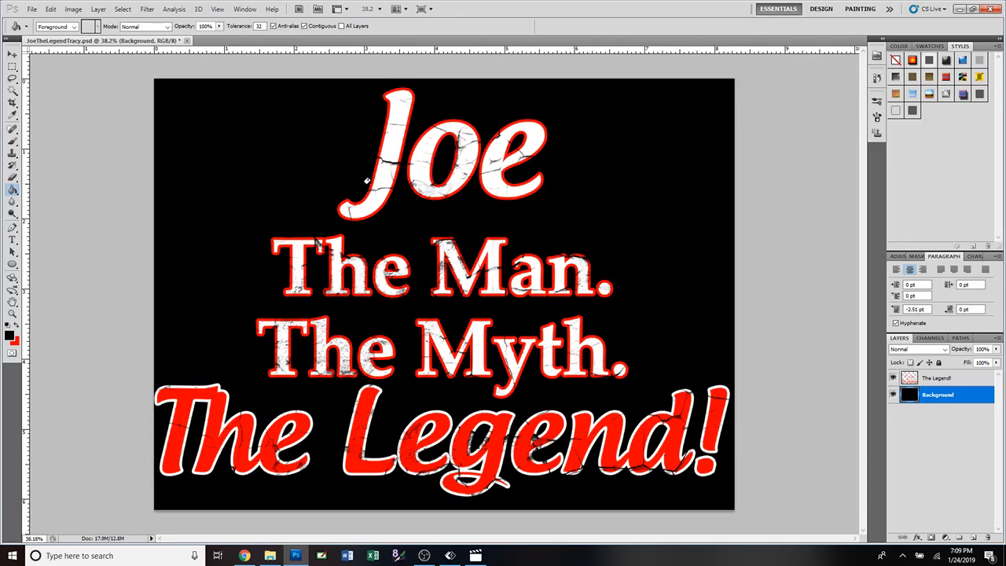
Step: Lower the image resolution from 350 to 125 pixels/inch, giving 1036 × 769 pixels
click(73, 8)
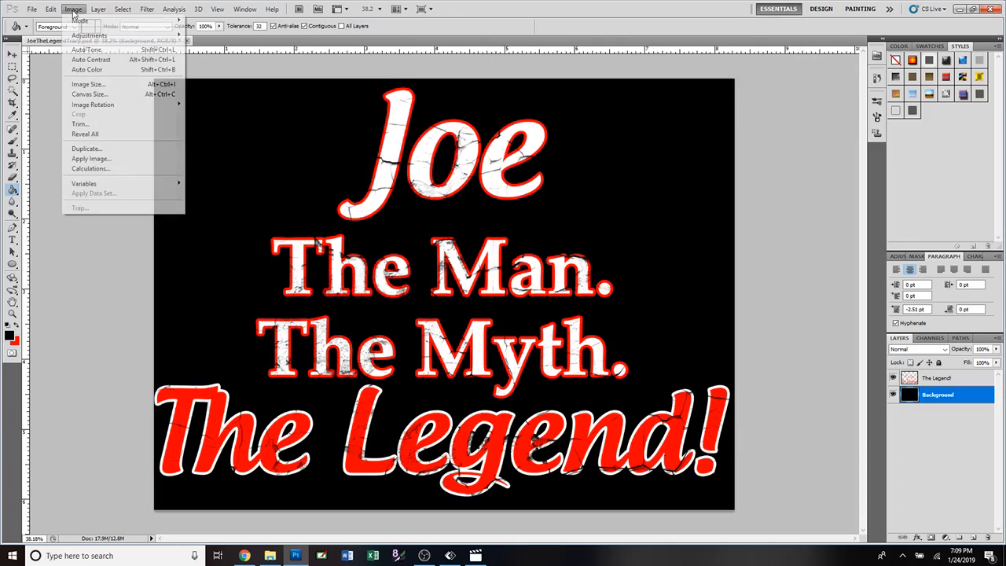
click(81, 88)
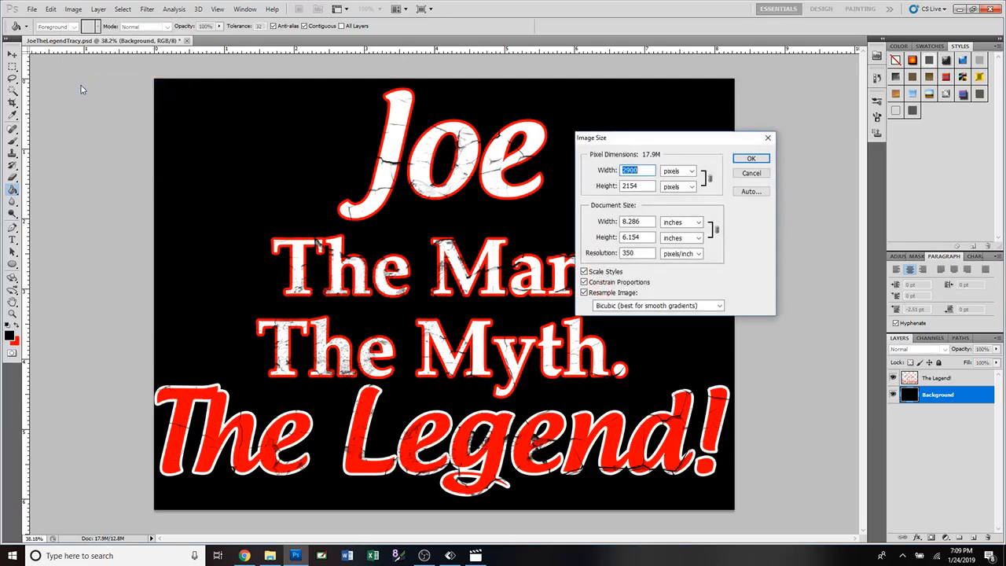
double_click(649, 253)
text(125)
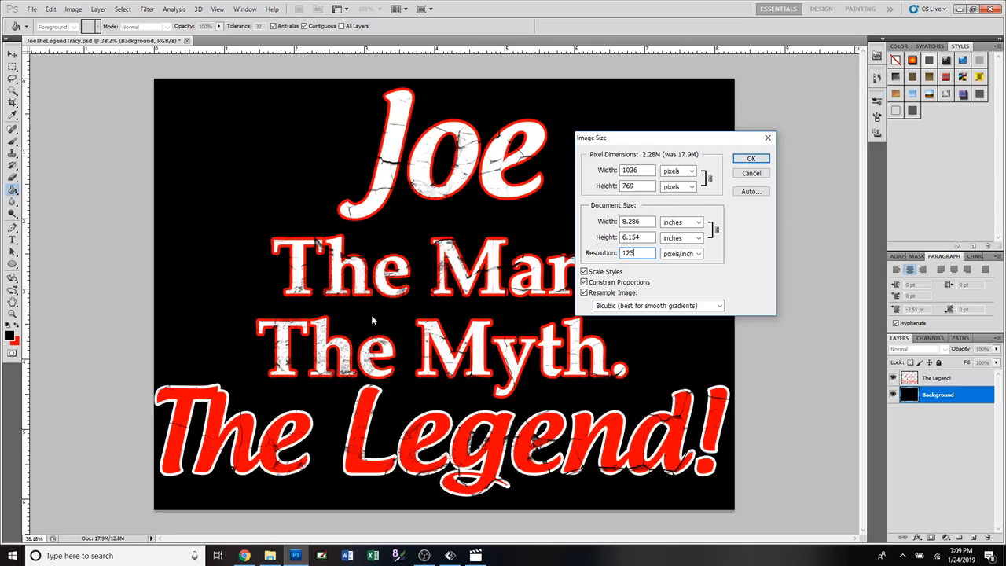
click(751, 161)
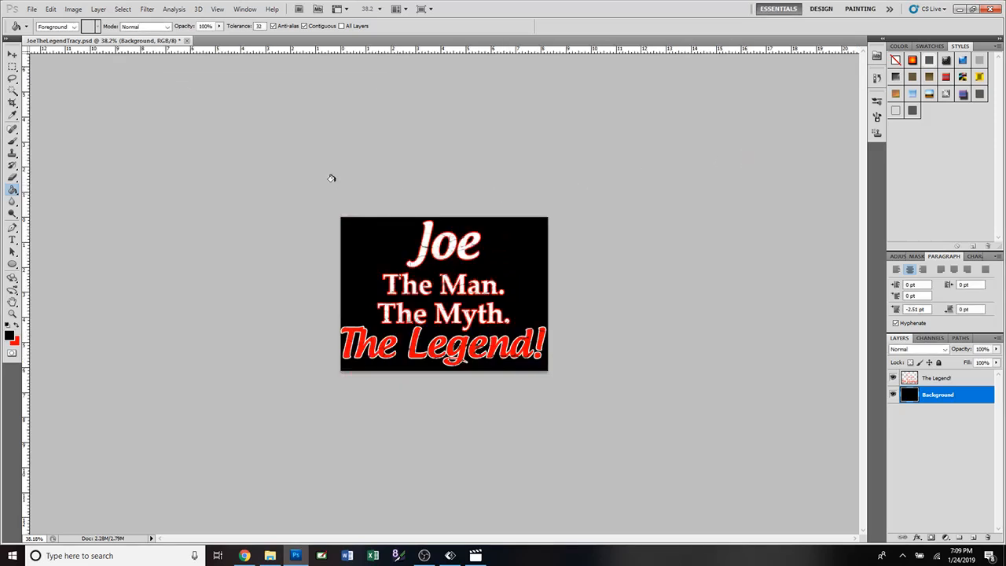
click(32, 8)
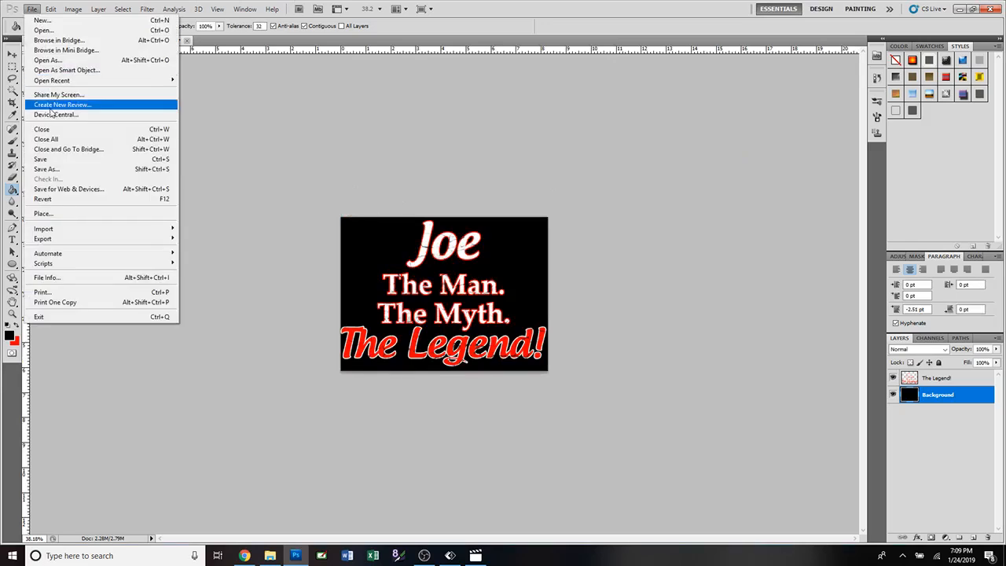
click(63, 170)
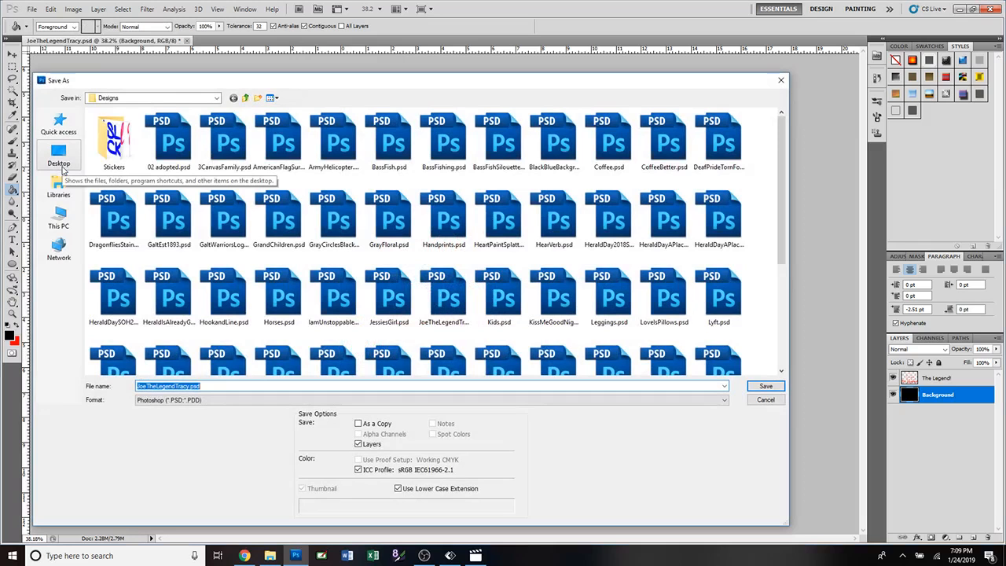
click(231, 401)
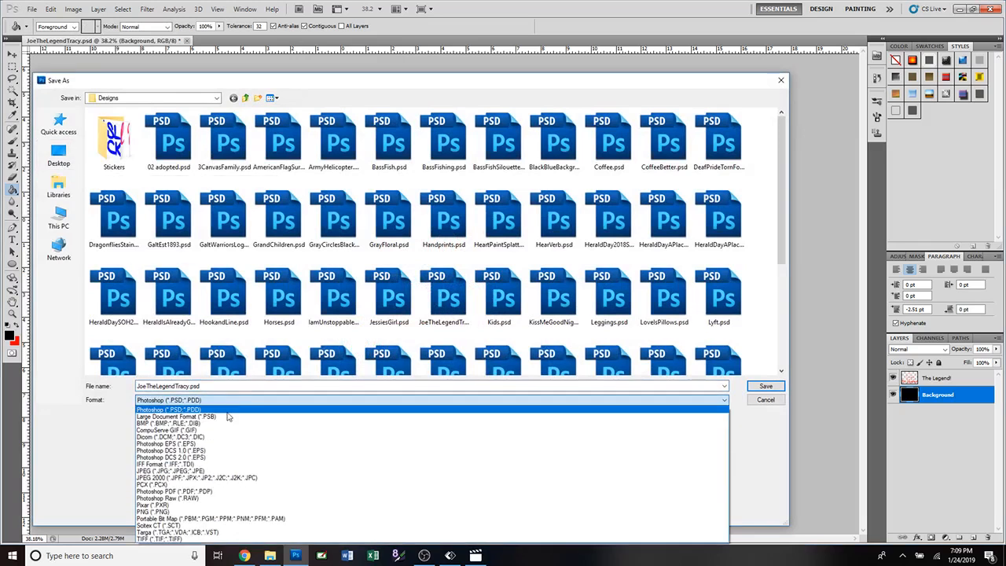
click(219, 472)
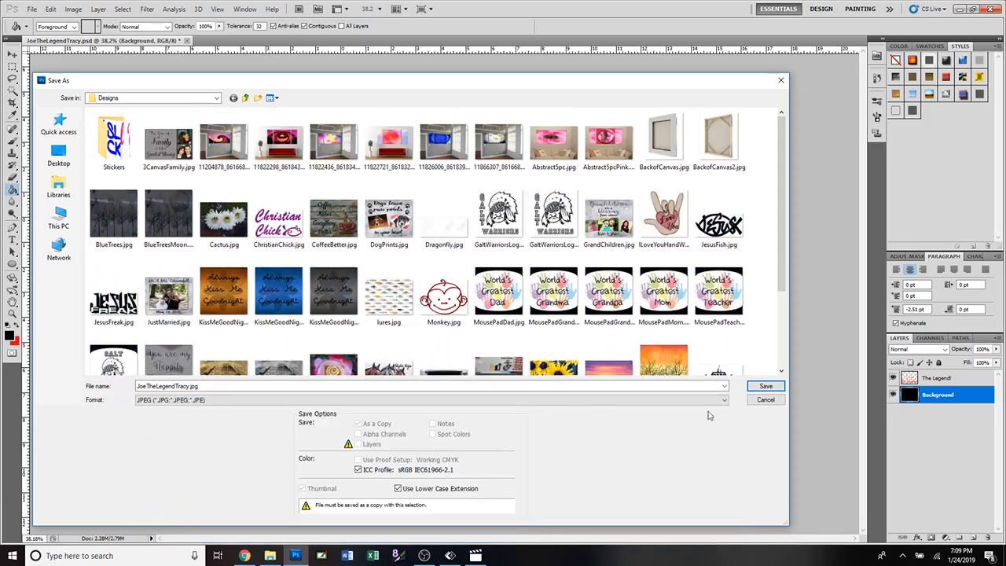
click(767, 387)
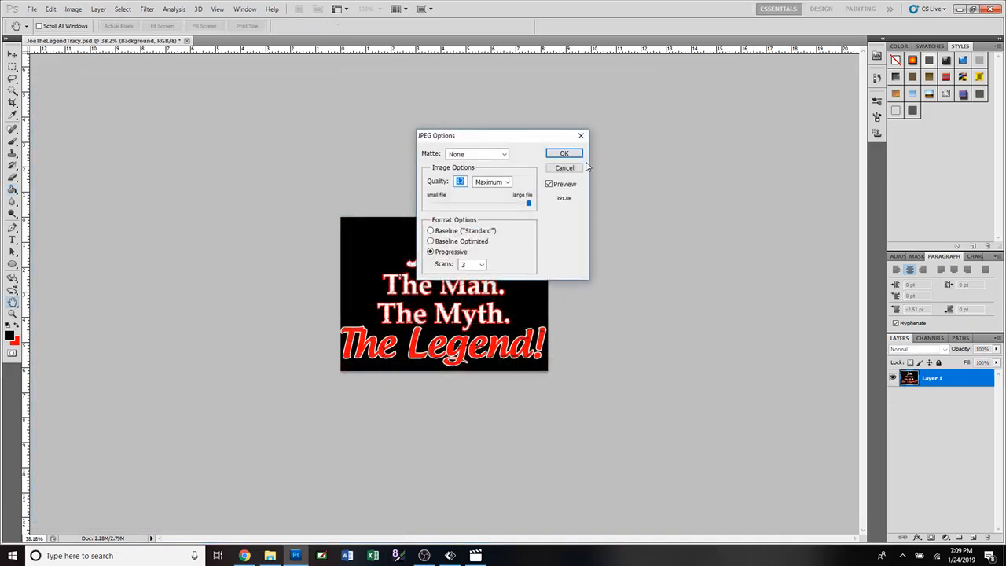
click(567, 154)
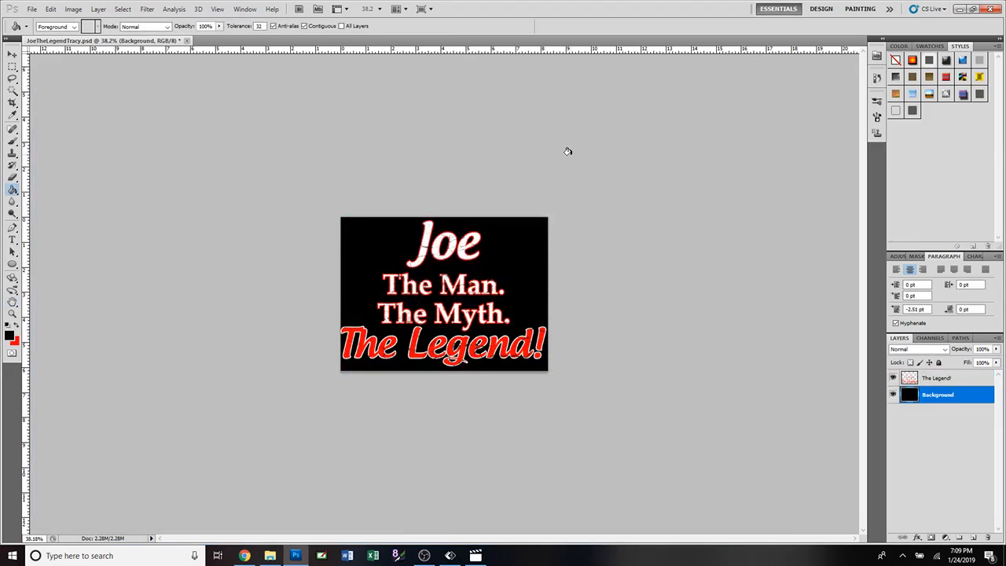
key(ctrl+z)
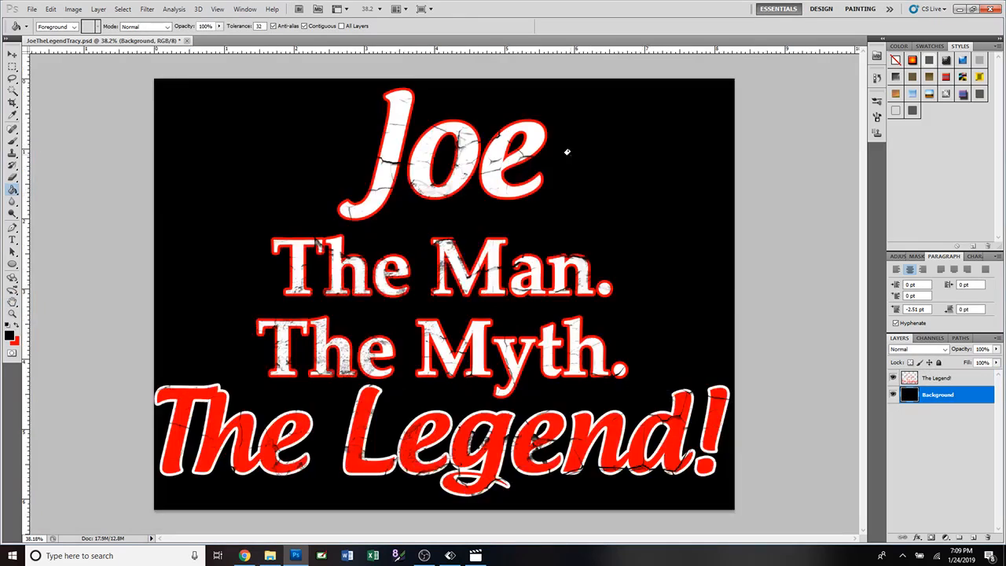